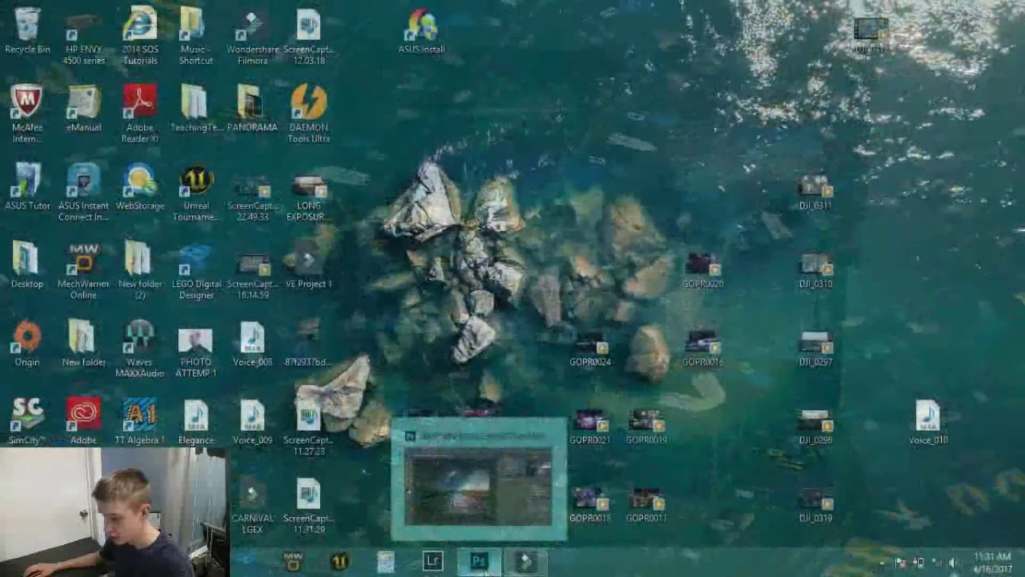
# Switch to Photoshop and examine the finished day-to-night composite, the original desert road photo and the Milky Way photo
pyautogui.click(478, 562)
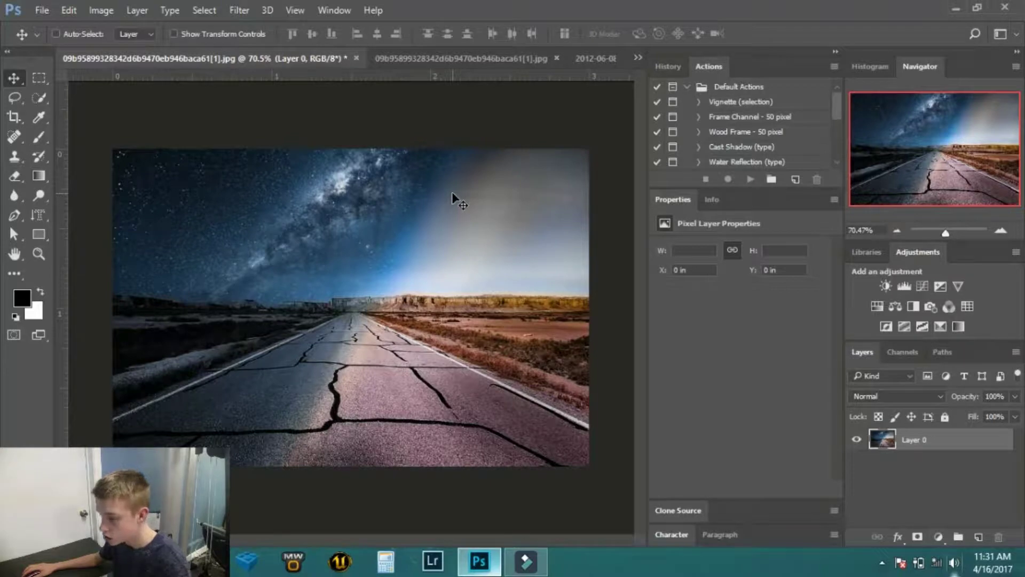
pyautogui.click(439, 56)
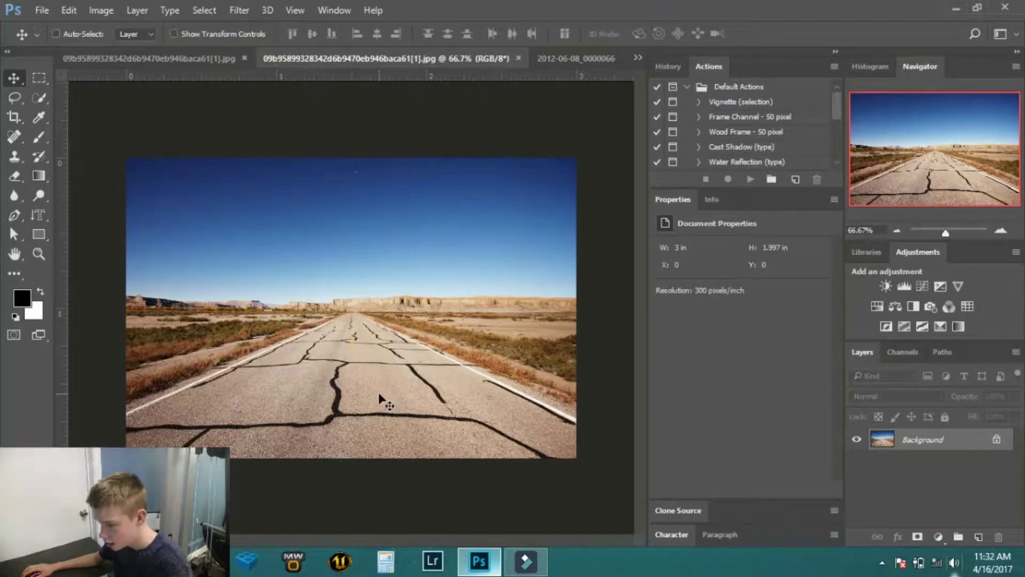
pyautogui.click(577, 60)
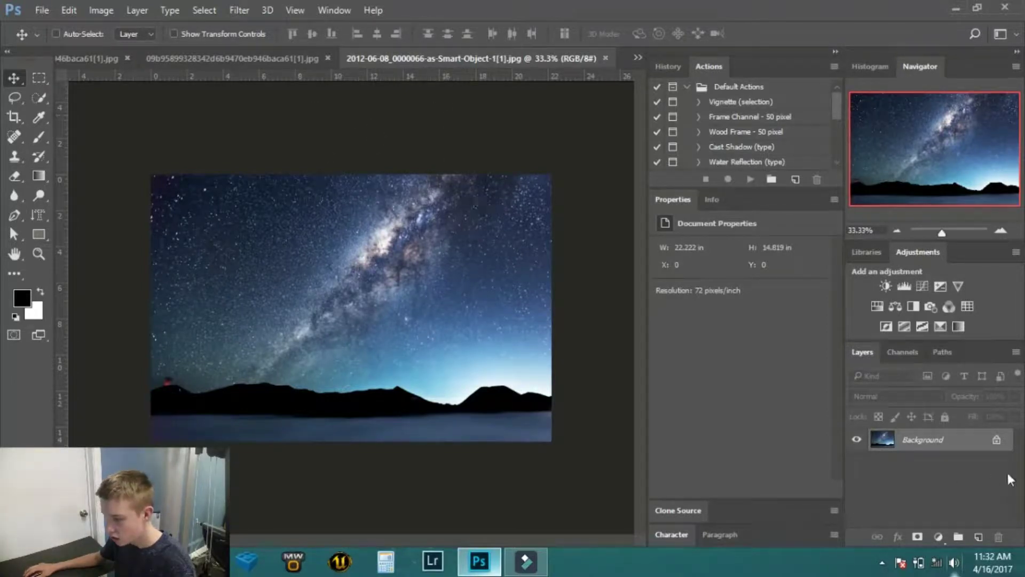
pyautogui.click(262, 58)
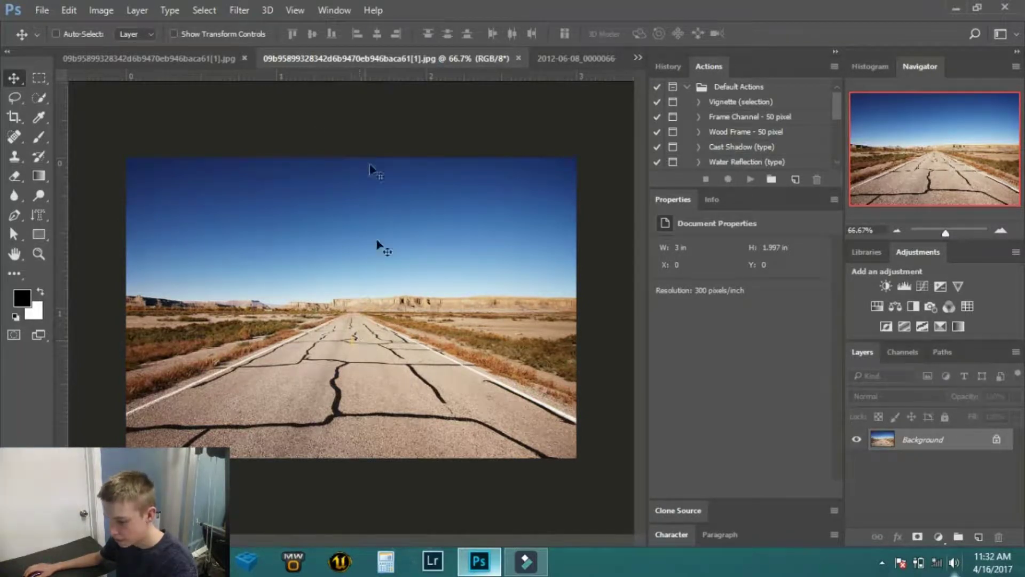
pyautogui.click(193, 57)
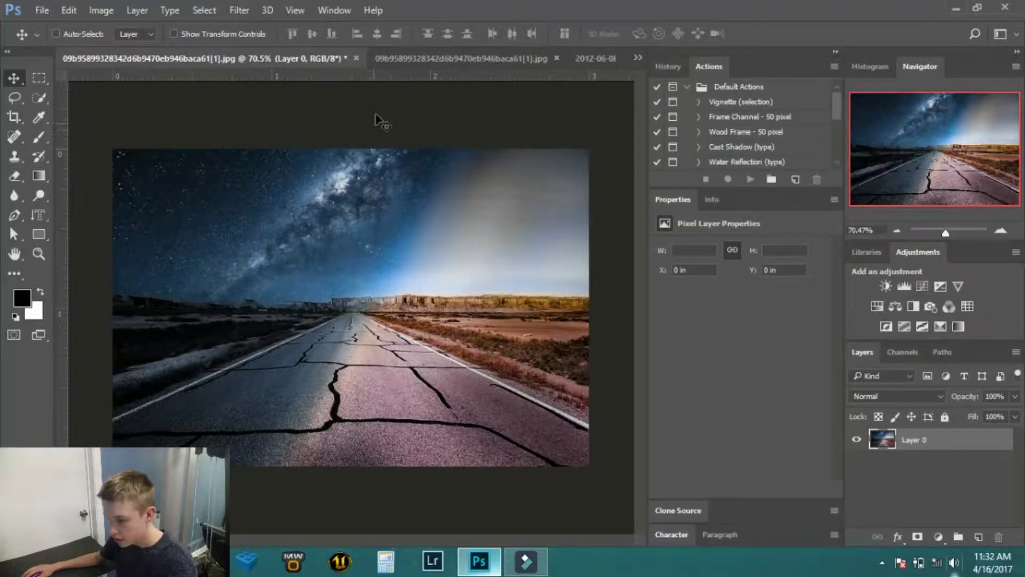
pyautogui.click(431, 59)
pyautogui.click(199, 59)
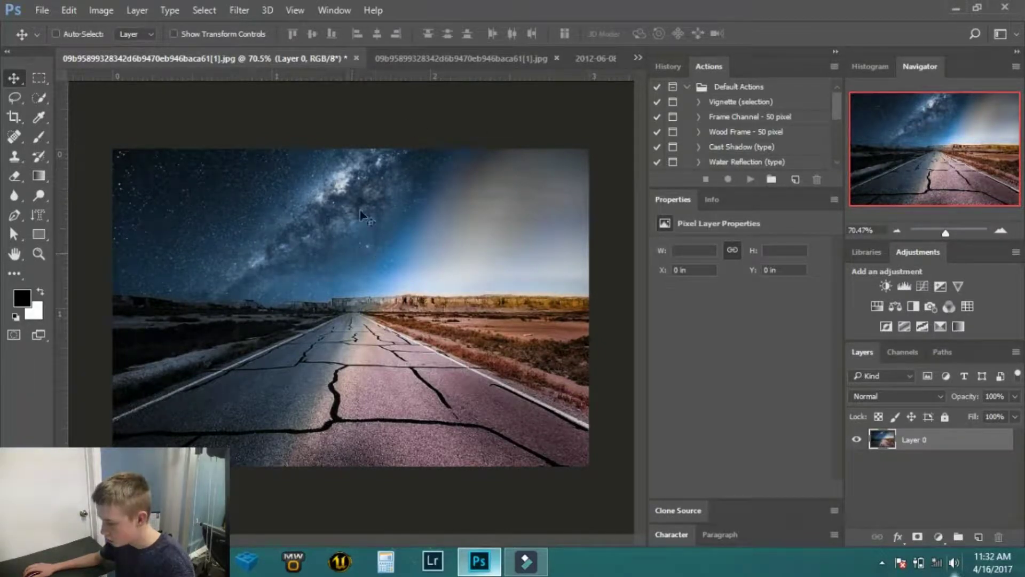
# Unlock the background layer of the original desert road photo and duplicate it
pyautogui.click(457, 58)
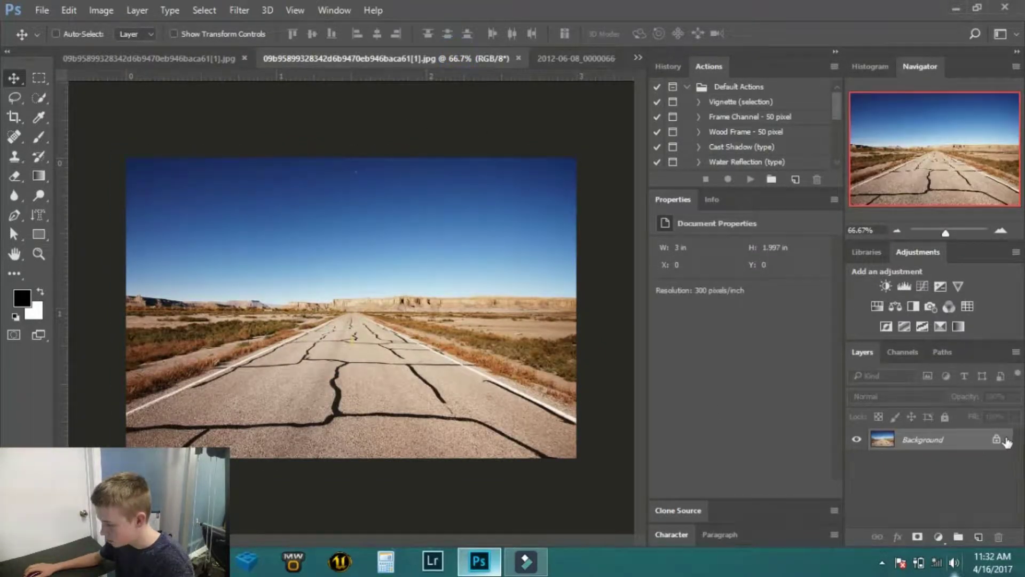
pyautogui.moveTo(997, 441); pyautogui.dragTo(1000, 536)
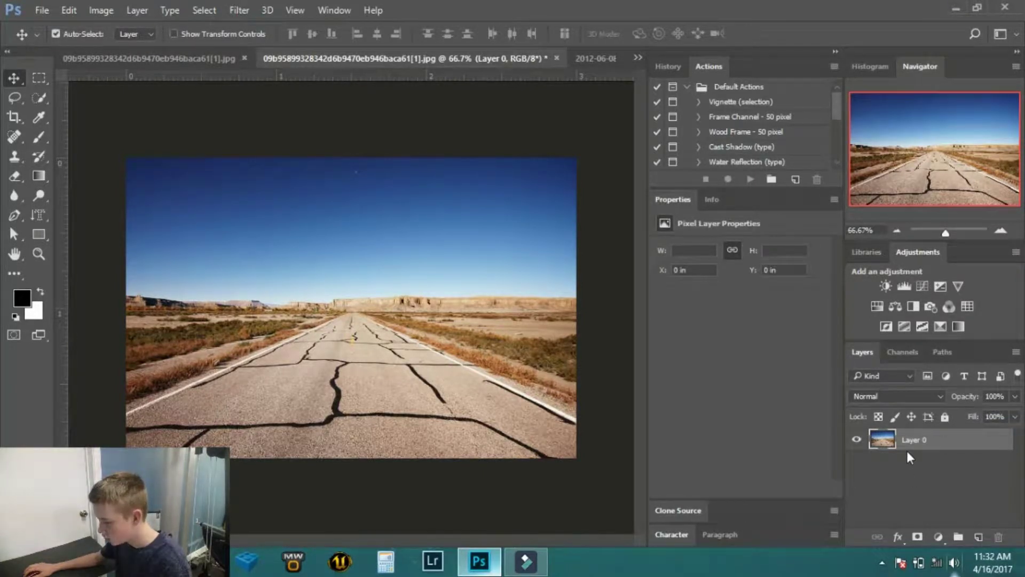
pyautogui.hotkey('ctrl', 'j')
pyautogui.moveTo(932, 442); pyautogui.dragTo(980, 537)
pyautogui.moveTo(930, 443); pyautogui.dragTo(997, 537)
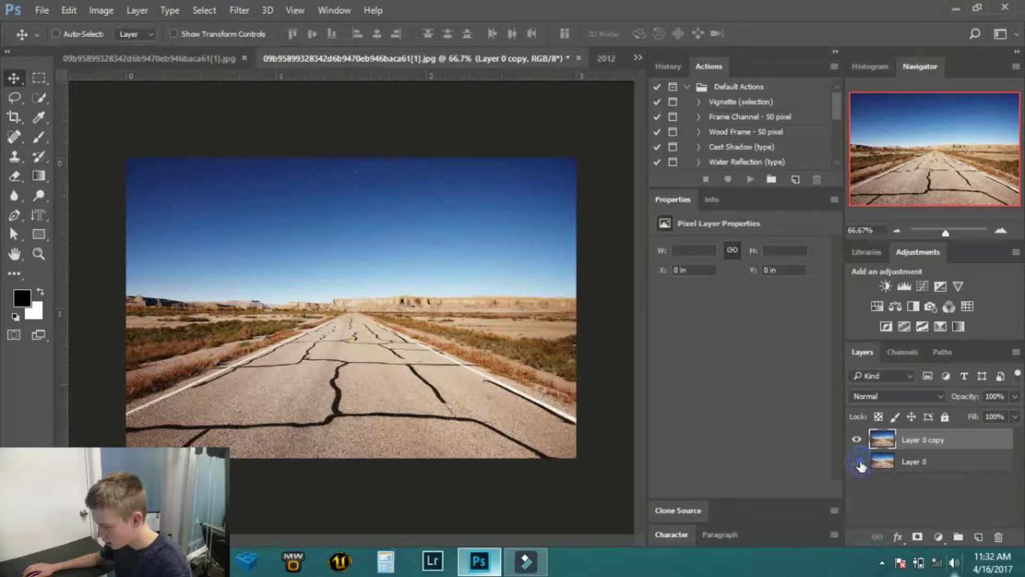
pyautogui.click(857, 440)
pyautogui.click(857, 440)
pyautogui.click(856, 439)
pyautogui.click(857, 440)
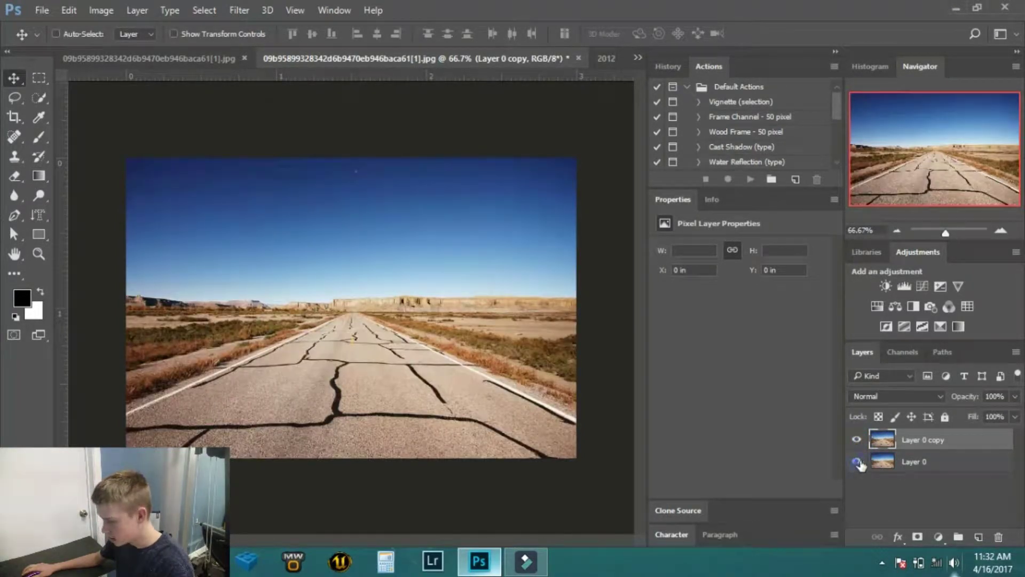
# Isolate the Blue channel of the road photo and duplicate it
pyautogui.click(900, 354)
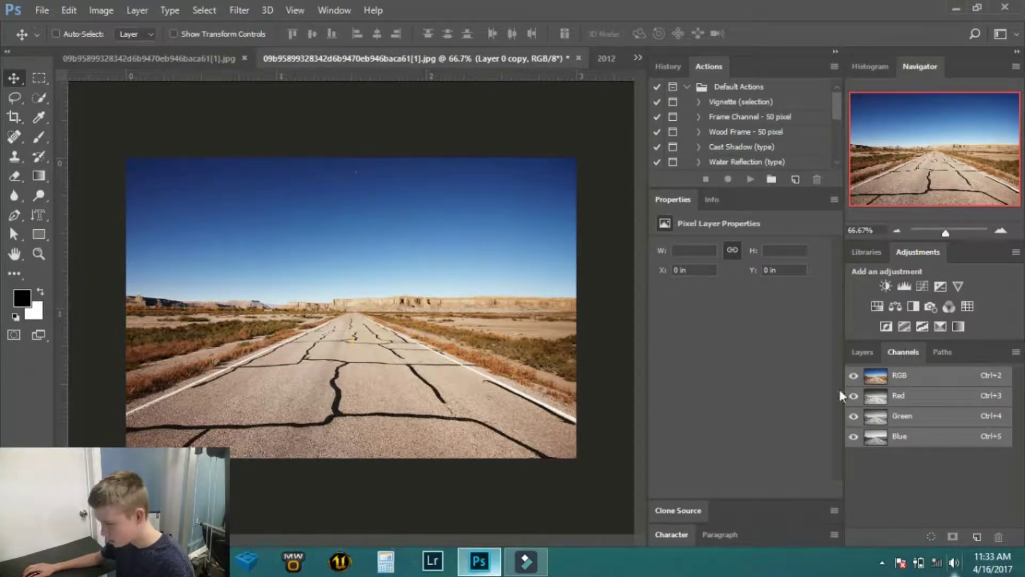
pyautogui.click(854, 395)
pyautogui.click(877, 435)
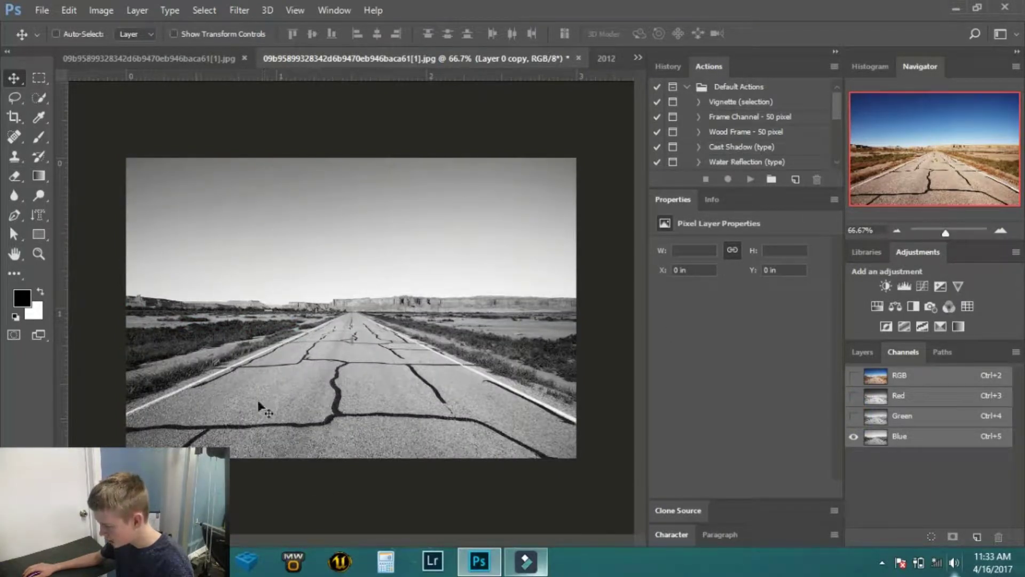
pyautogui.moveTo(952, 446); pyautogui.dragTo(976, 535)
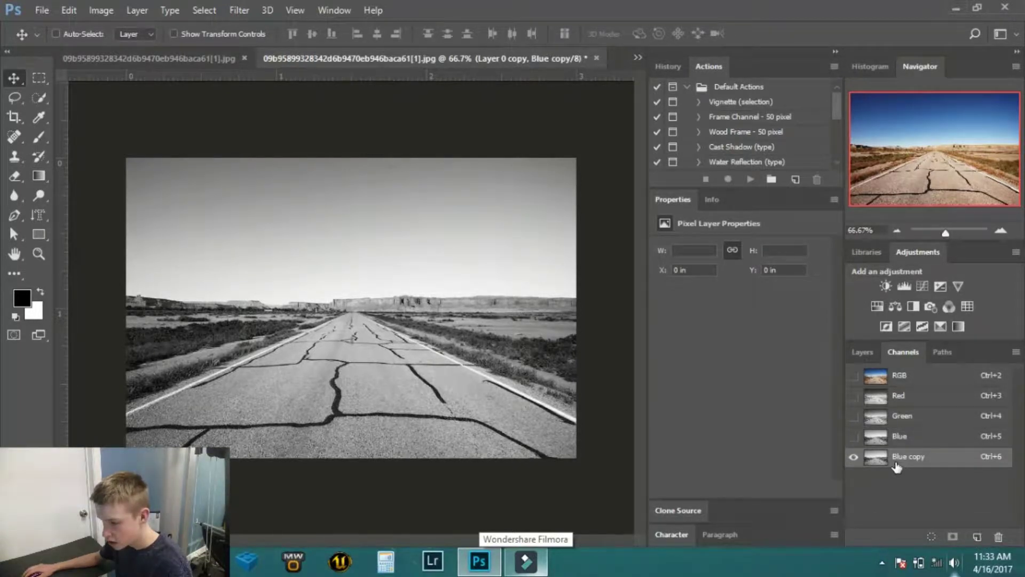
# Invert the tones of the Blue copy channel
pyautogui.click(101, 10)
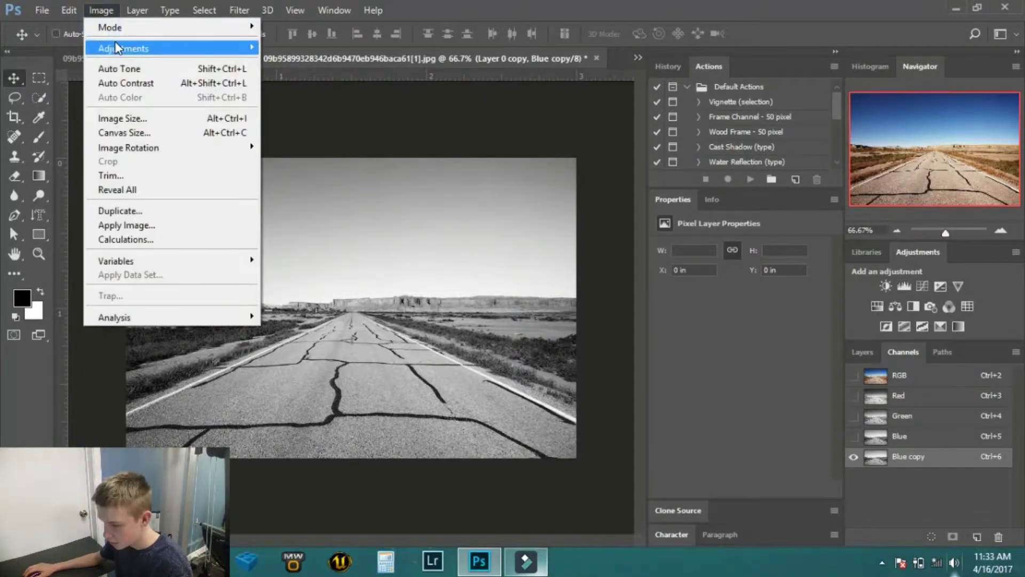
pyautogui.moveTo(229, 51)
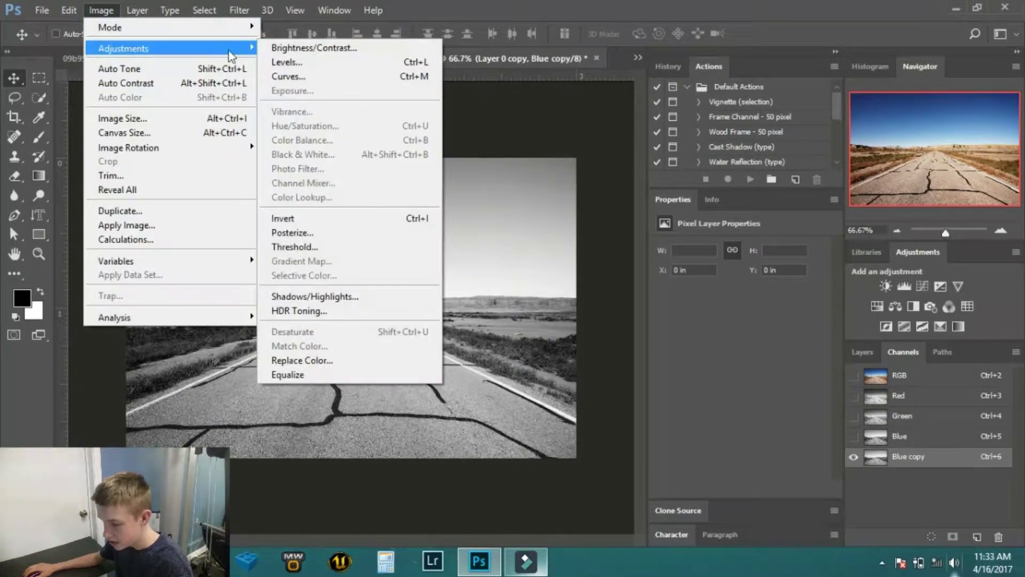
pyautogui.click(299, 219)
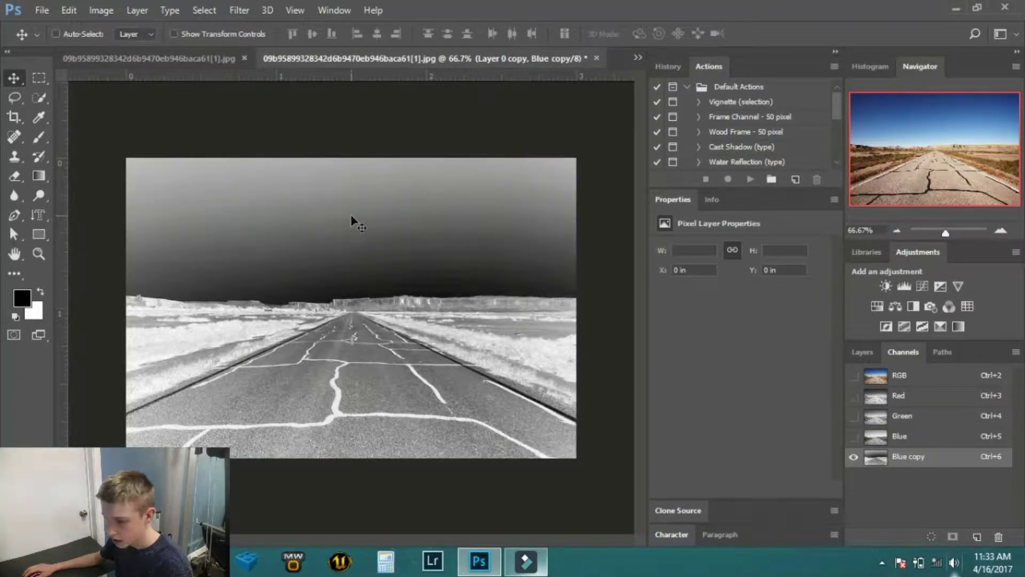
pyautogui.click(101, 10)
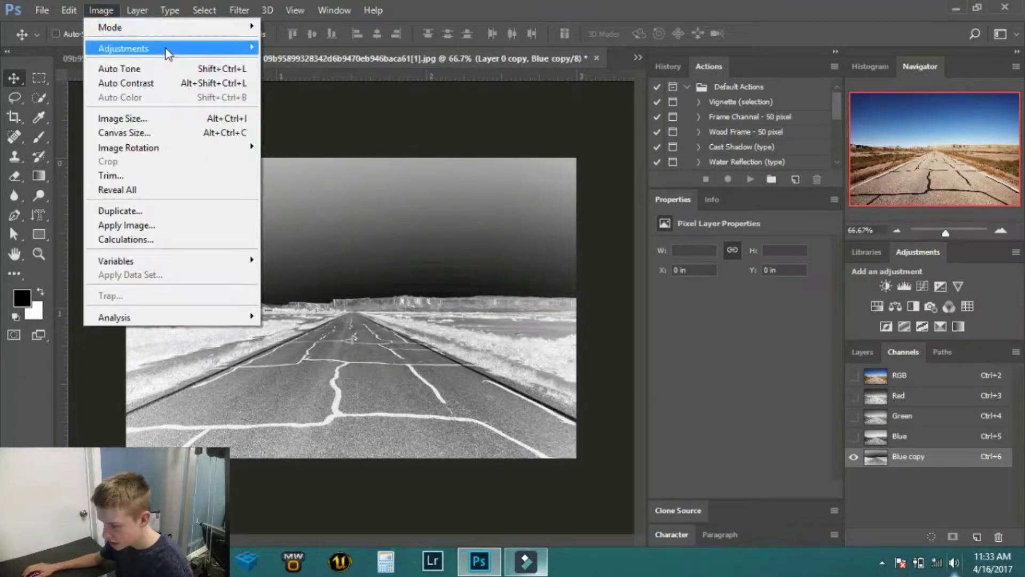
pyautogui.moveTo(230, 49)
pyautogui.click(307, 63)
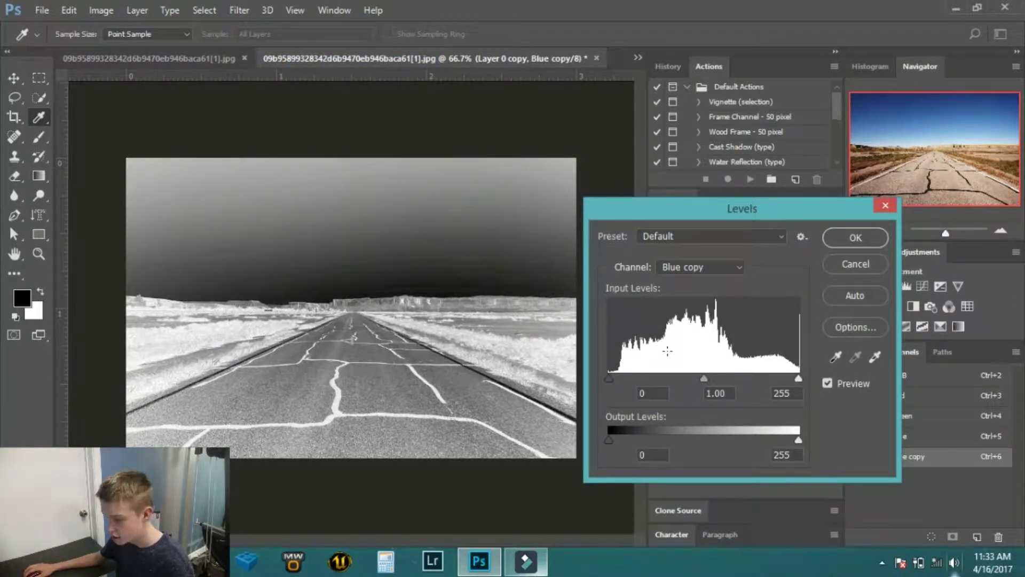
pyautogui.moveTo(609, 377); pyautogui.dragTo(721, 378)
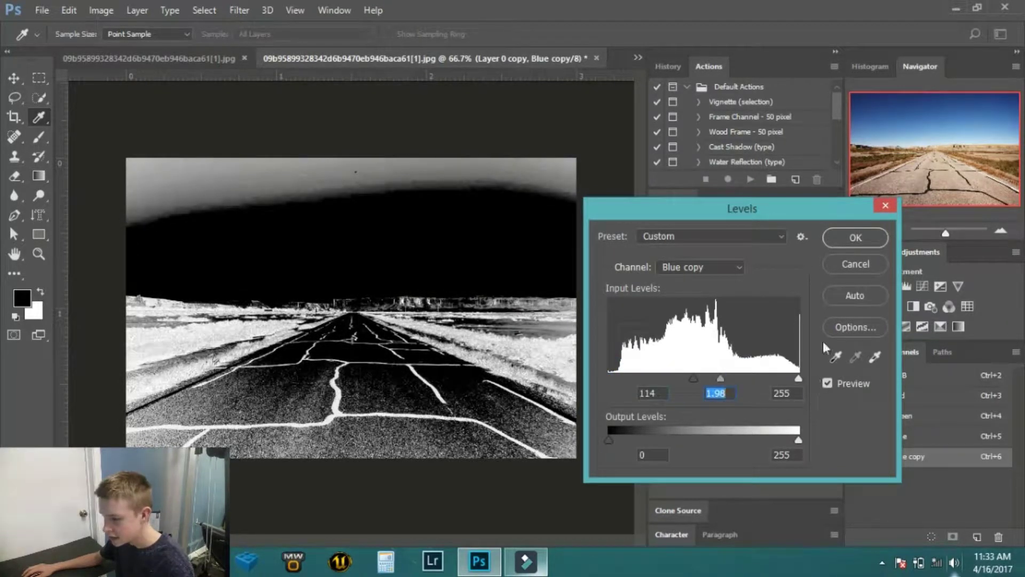
pyautogui.click(844, 259)
# Invert the Blue copy channel back to its original tones
pyautogui.click(98, 13)
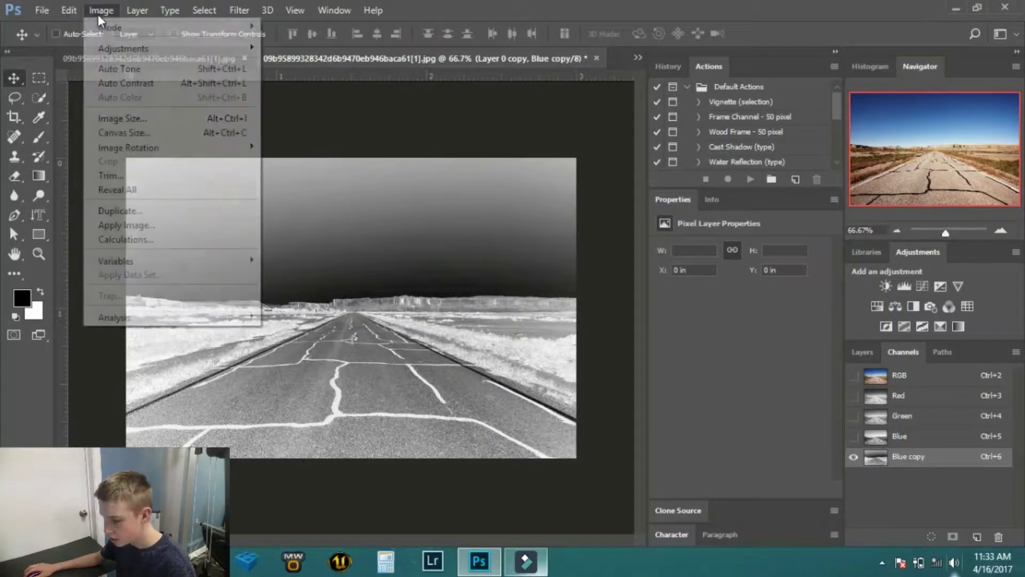
pyautogui.moveTo(120, 49)
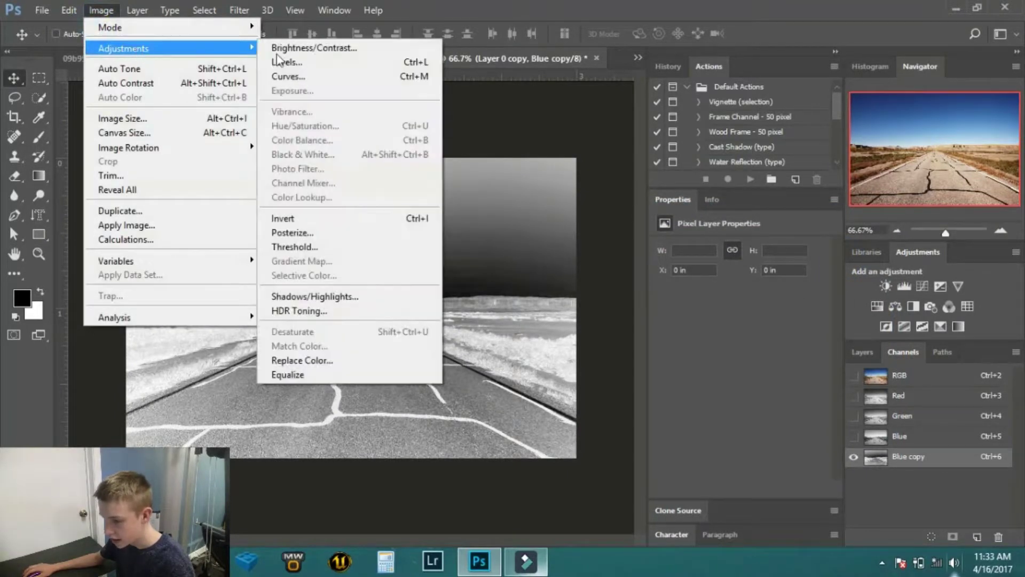
pyautogui.click(307, 220)
# Apply Levels to the Blue copy channel with a black input level of 199 and a white input level of 201
pyautogui.click(101, 11)
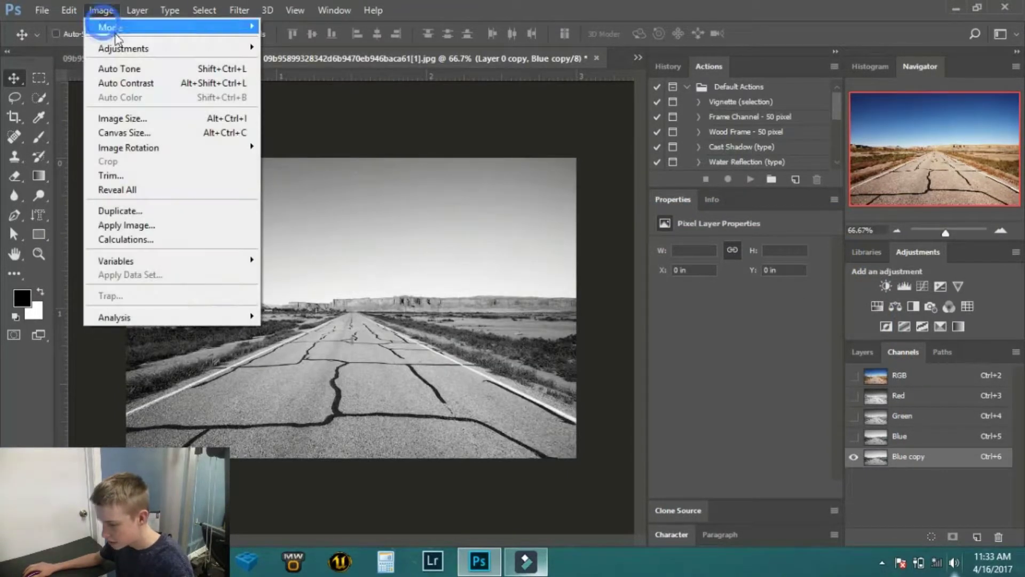
pyautogui.moveTo(118, 47)
pyautogui.click(286, 61)
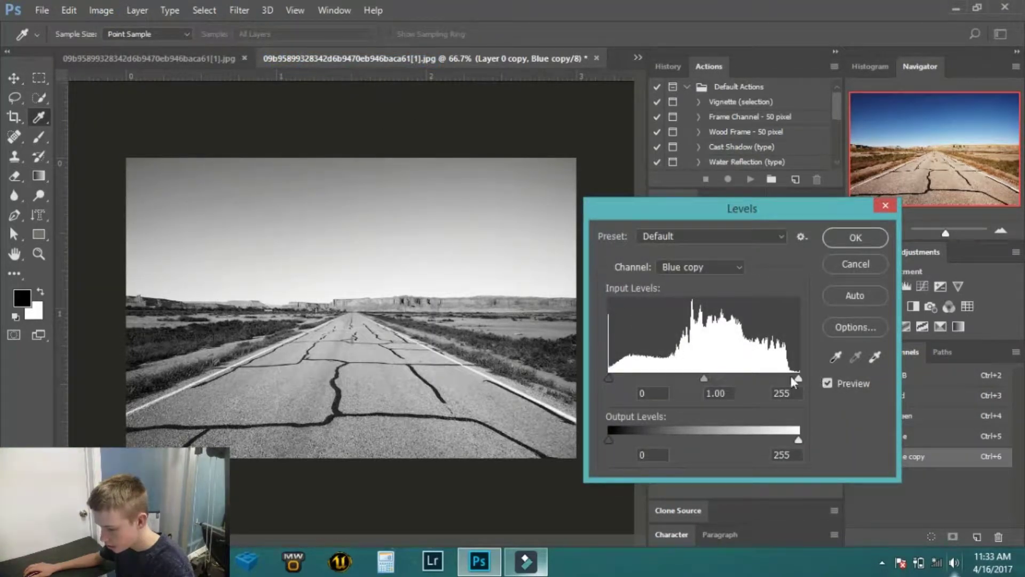
pyautogui.moveTo(611, 381); pyautogui.dragTo(751, 379)
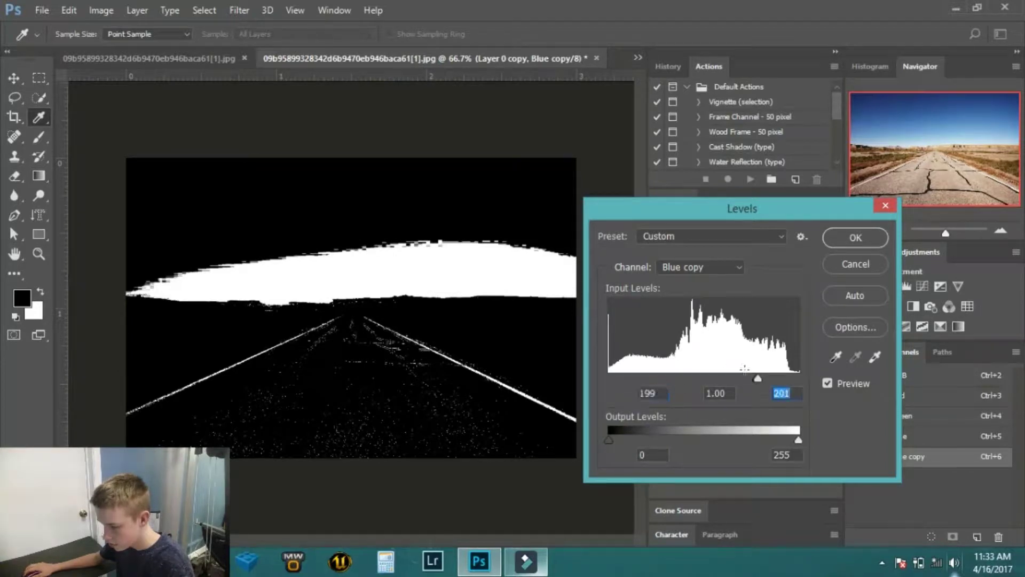
pyautogui.click(856, 236)
pyautogui.press('v')
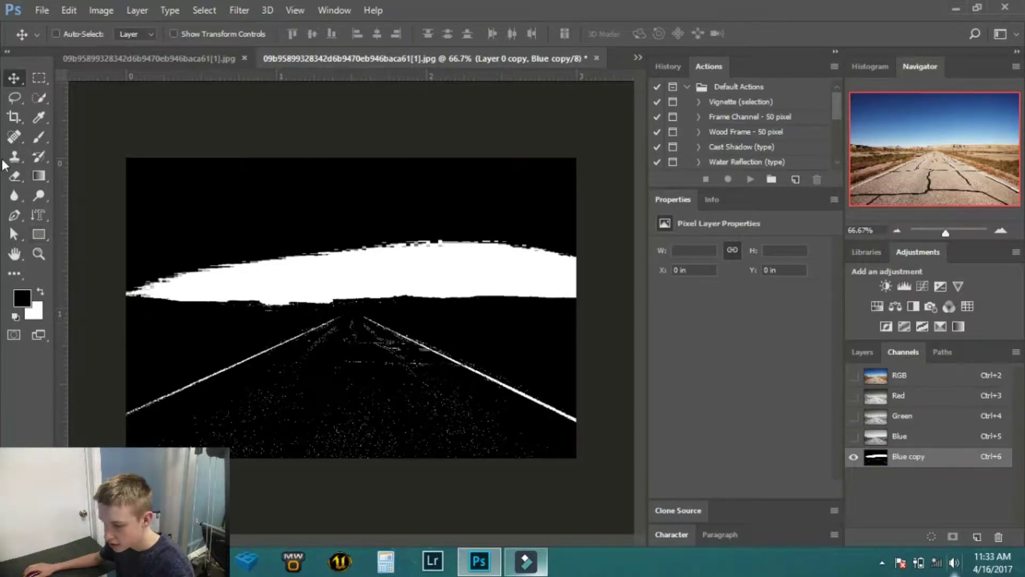
# Try the Dodge tool at 100% exposure over the road and horizon of the Blue copy channel, using the Midtones and Highlights ranges
pyautogui.click(40, 194)
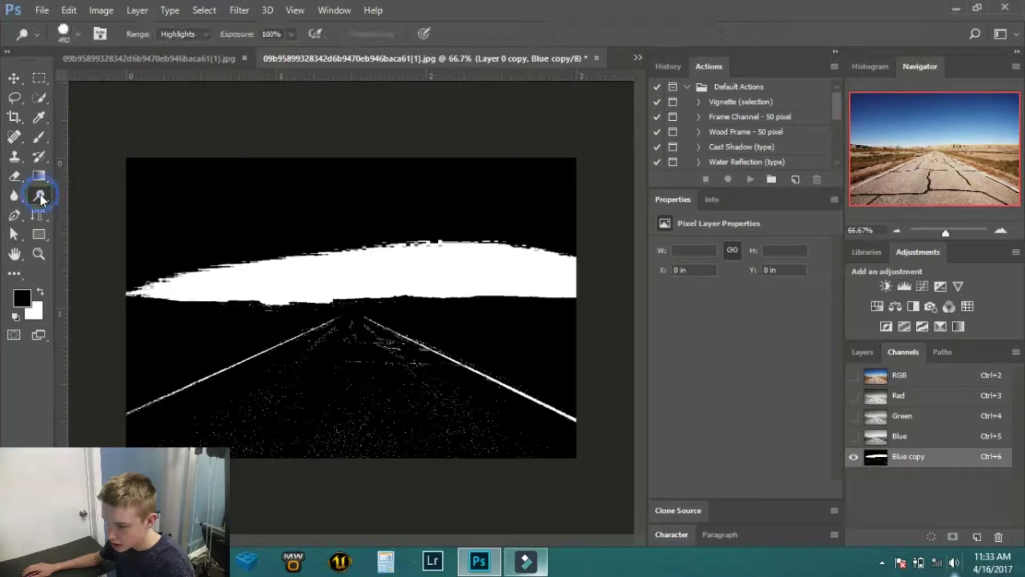
pyautogui.click(206, 33)
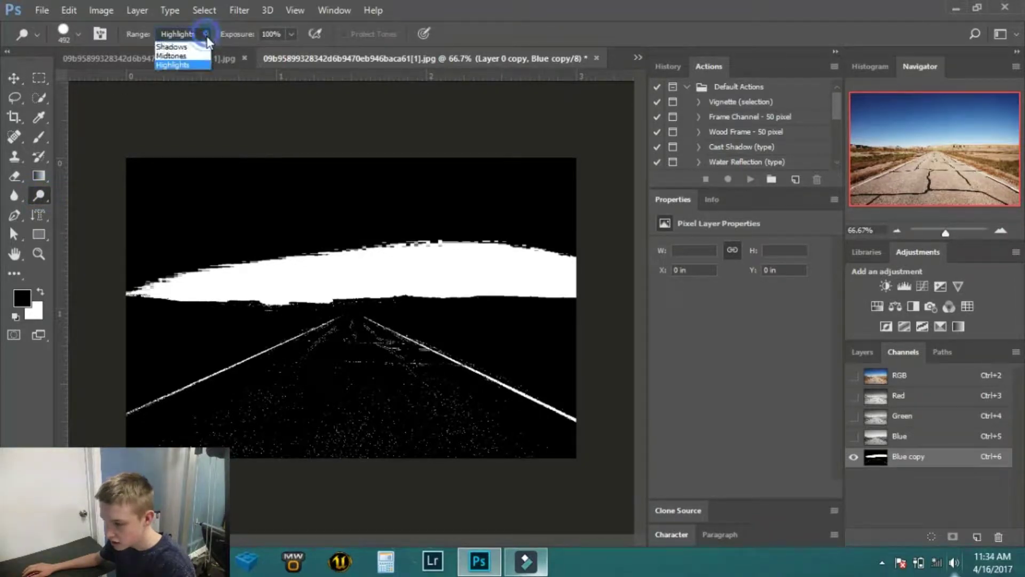
pyautogui.click(273, 34)
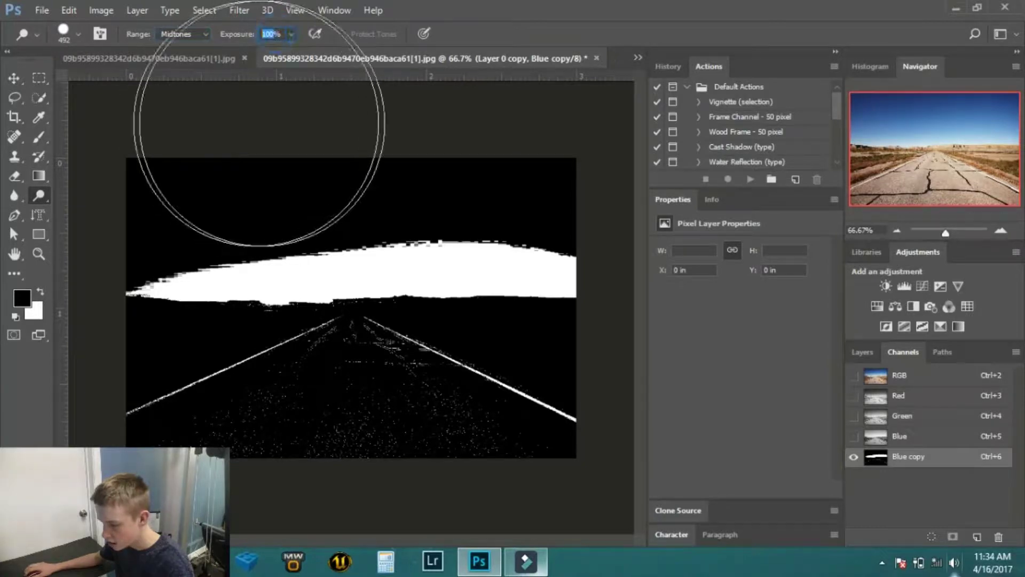
pyautogui.press('Return')
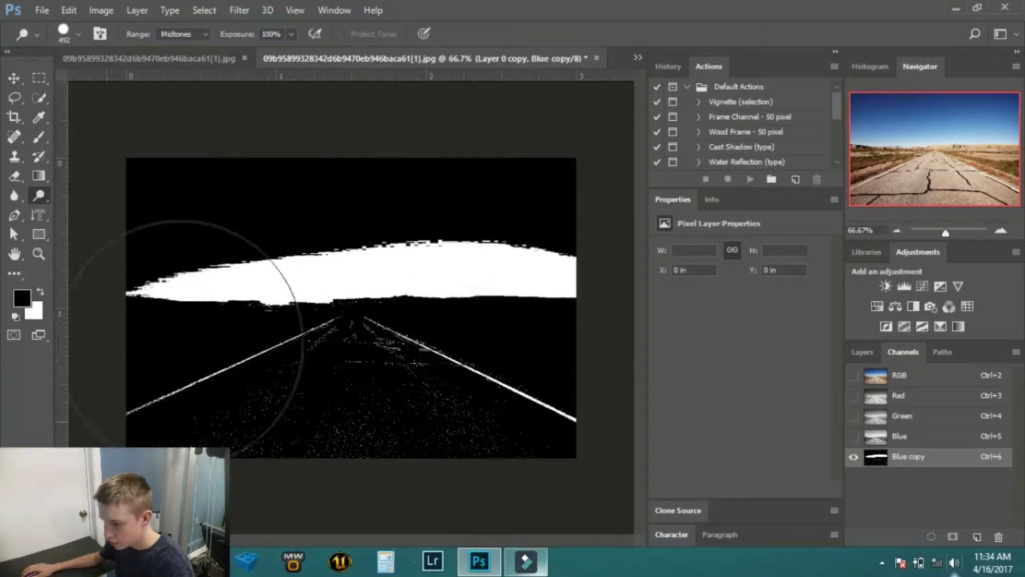
pyautogui.click(206, 34)
pyautogui.click(193, 61)
pyautogui.click(360, 366)
pyautogui.click(171, 343)
pyautogui.click(435, 349)
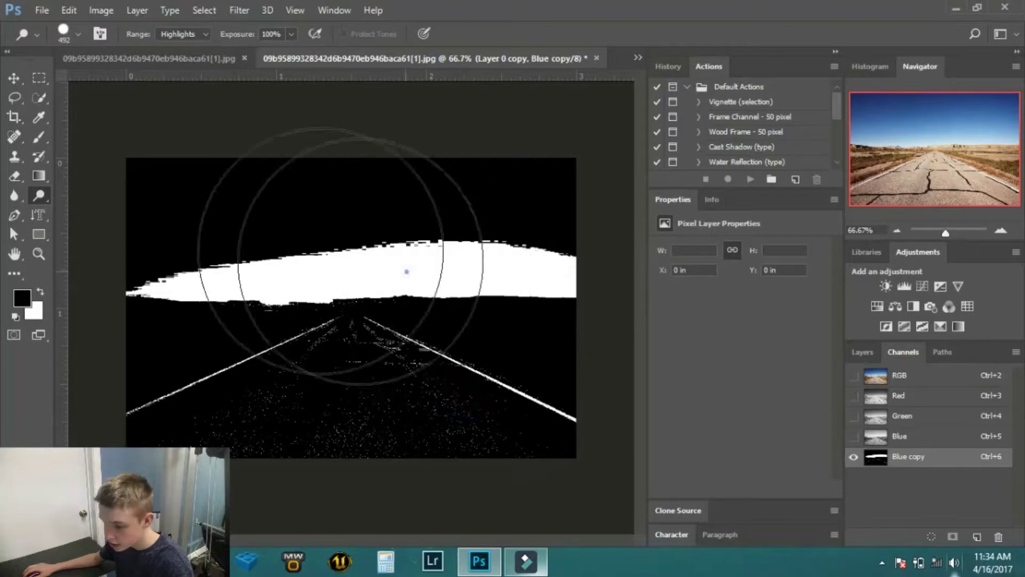
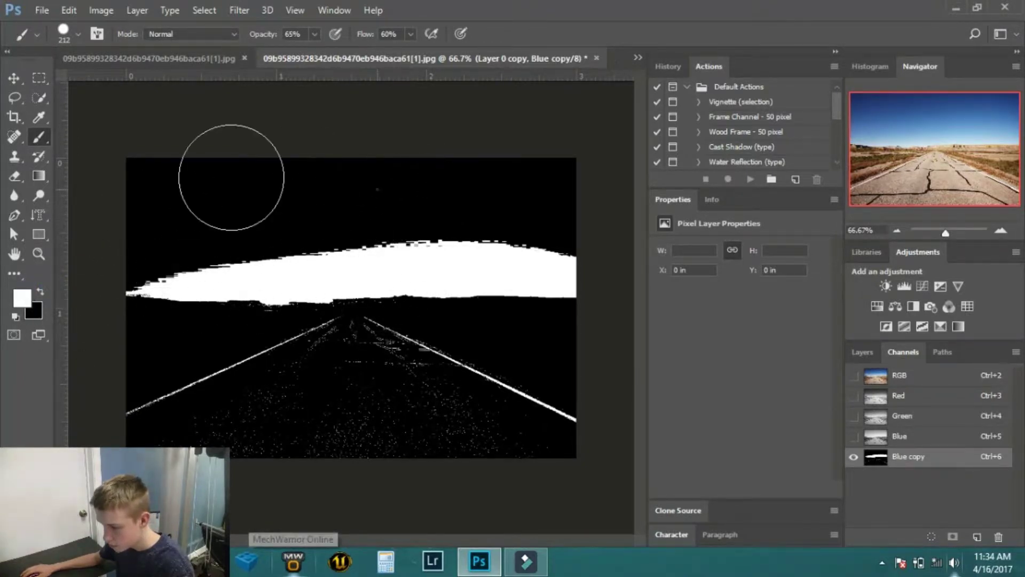
# Set the Brush to 100% opacity and 100% flow and paint the whole sky of the Blue copy channel white
pyautogui.moveTo(229, 171)
pyautogui.mouseDown()
pyautogui.moveTo(501, 179)
pyautogui.moveTo(358, 185)
pyautogui.mouseUp()
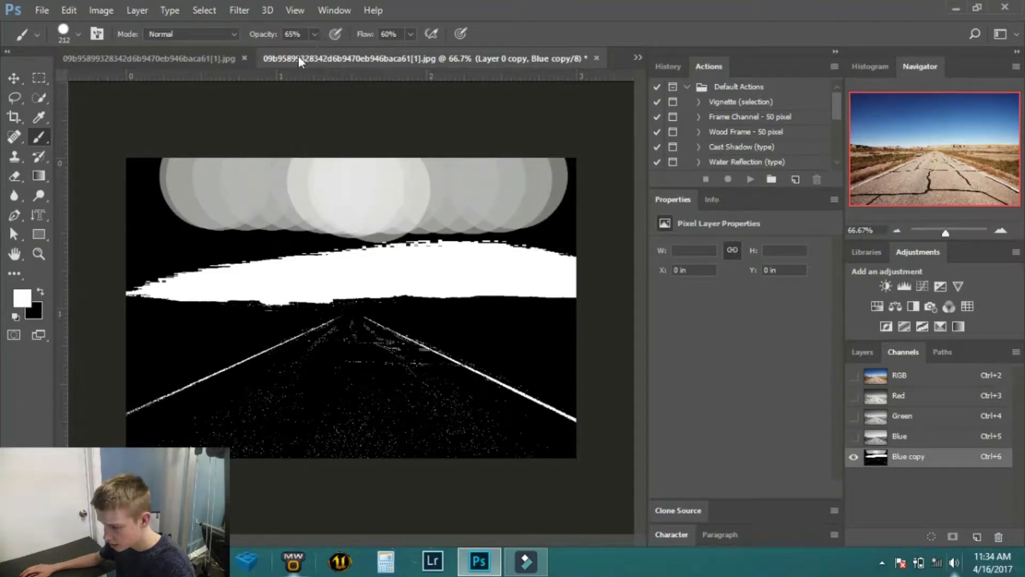
pyautogui.moveTo(314, 34); pyautogui.dragTo(407, 48)
pyautogui.click(410, 33)
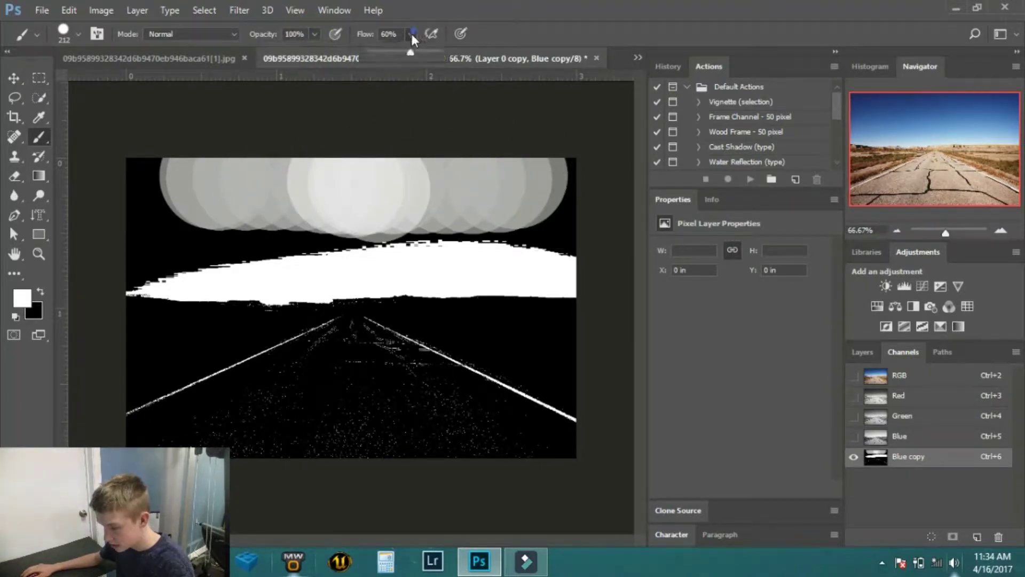
pyautogui.moveTo(482, 51); pyautogui.dragTo(495, 38)
pyautogui.moveTo(435, 201)
pyautogui.mouseDown()
pyautogui.moveTo(353, 187)
pyautogui.moveTo(641, 195)
pyautogui.moveTo(438, 206)
pyautogui.mouseUp()
pyautogui.moveTo(363, 226)
pyautogui.mouseDown()
pyautogui.moveTo(252, 220)
pyautogui.moveTo(184, 204)
pyautogui.moveTo(160, 183)
pyautogui.mouseUp()
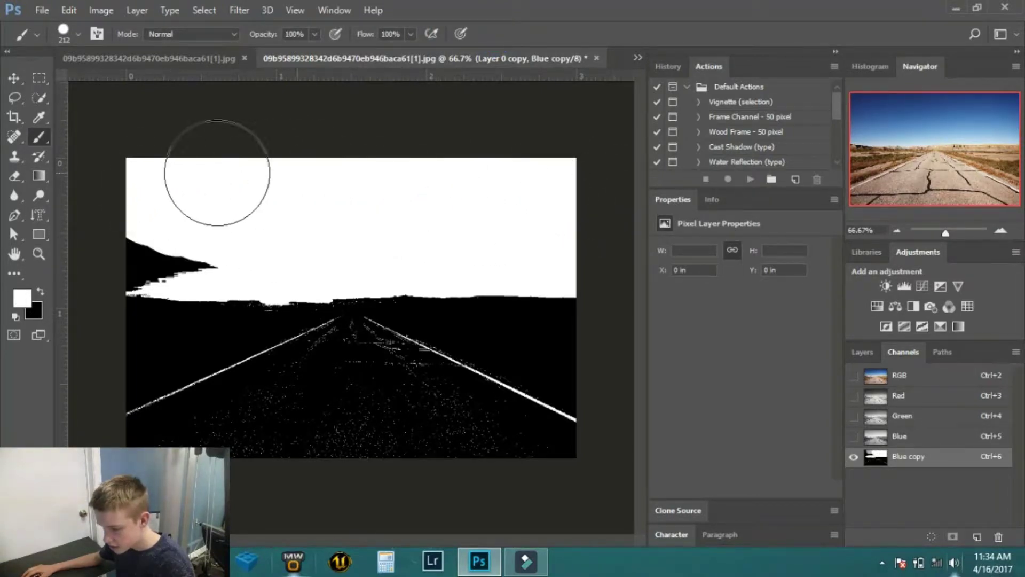
pyautogui.moveTo(230, 226); pyautogui.dragTo(137, 229)
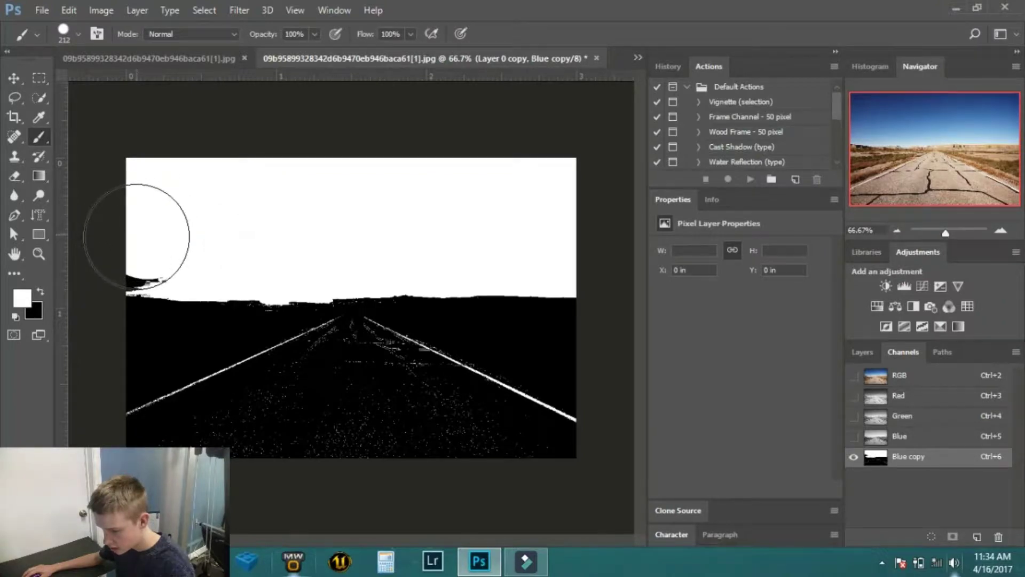
pyautogui.click(156, 235)
pyautogui.click(138, 236)
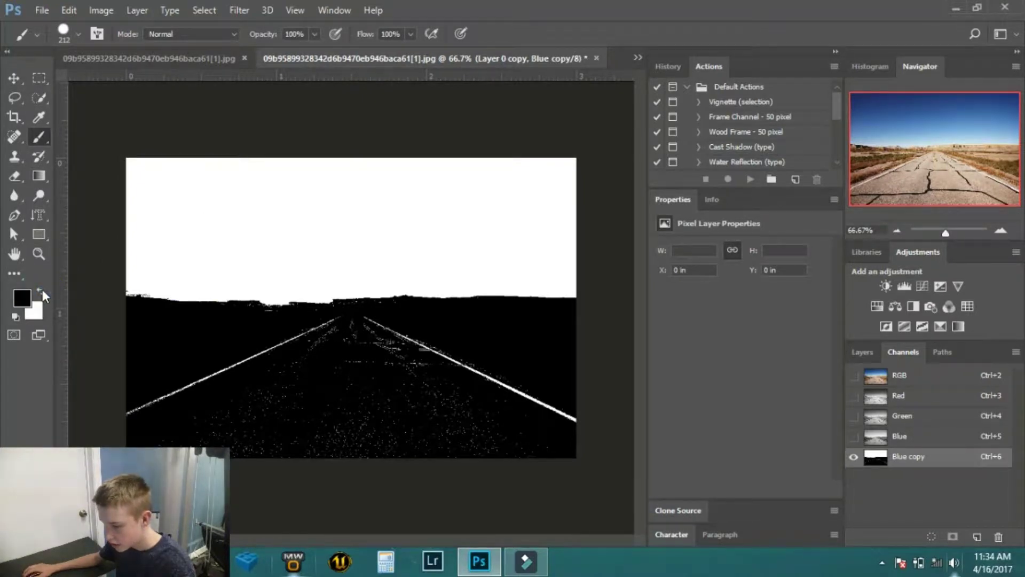
# Paint the road and foreground of the Blue copy channel black, covering the white specks below the middle and right of the horizon
pyautogui.moveTo(161, 438)
pyautogui.mouseDown()
pyautogui.moveTo(305, 447)
pyautogui.moveTo(518, 419)
pyautogui.moveTo(582, 422)
pyautogui.mouseUp()
pyautogui.moveTo(114, 423)
pyautogui.mouseDown()
pyautogui.moveTo(240, 410)
pyautogui.moveTo(242, 394)
pyautogui.moveTo(453, 394)
pyautogui.moveTo(416, 376)
pyautogui.moveTo(305, 372)
pyautogui.mouseUp()
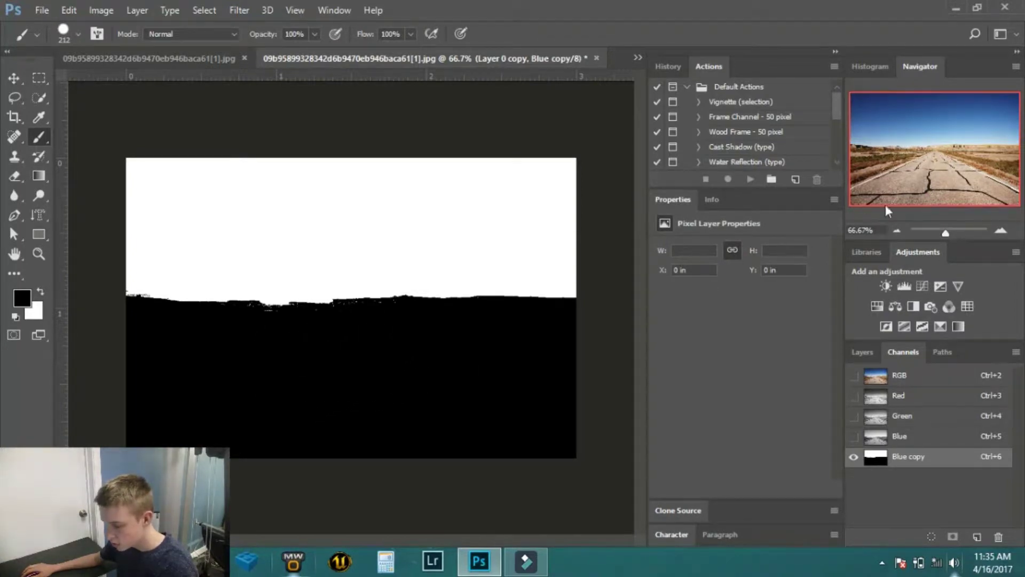
pyautogui.moveTo(957, 230); pyautogui.dragTo(959, 235)
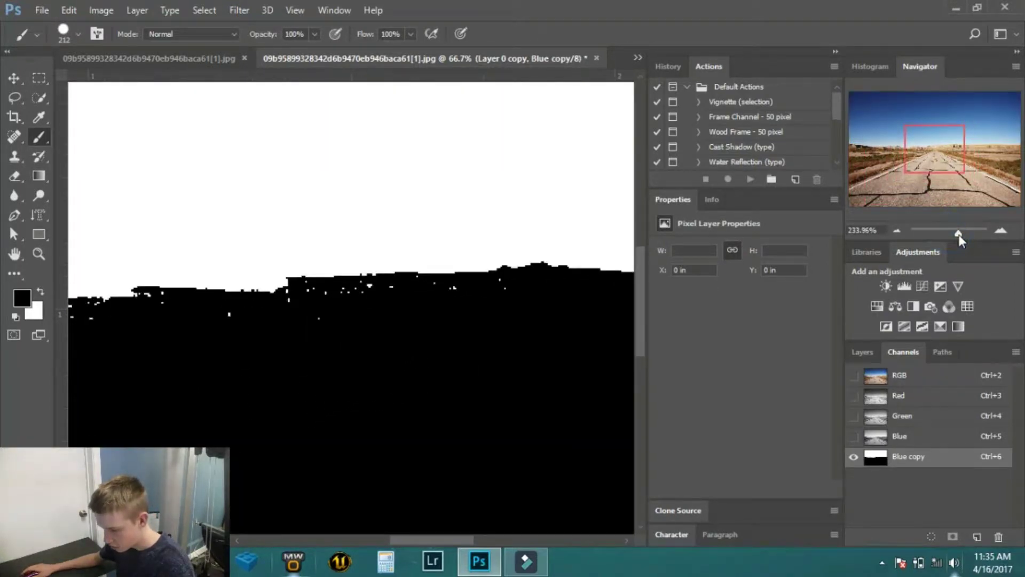
pyautogui.moveTo(447, 295)
pyautogui.mouseDown()
pyautogui.moveTo(300, 320)
pyautogui.moveTo(336, 339)
pyautogui.moveTo(366, 331)
pyautogui.moveTo(344, 329)
pyautogui.moveTo(456, 331)
pyautogui.mouseUp()
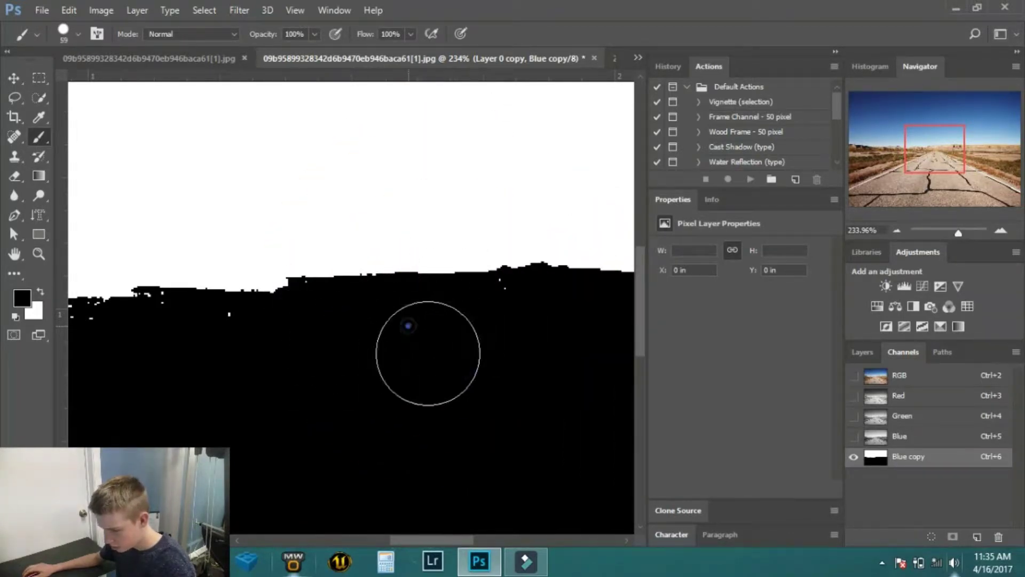
pyautogui.click(499, 330)
pyautogui.click(204, 348)
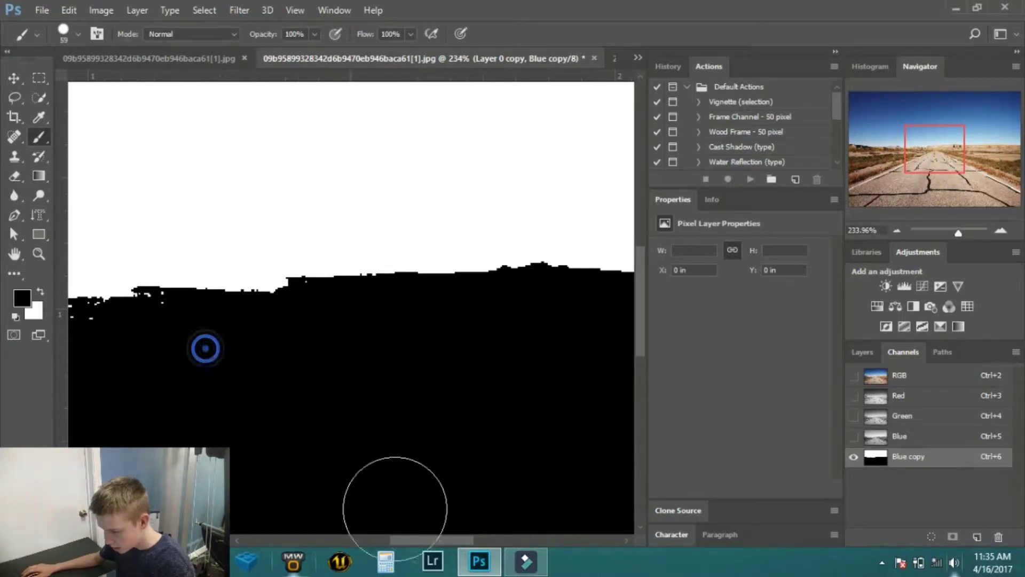
# Paint out the remaining white specks just below the horizon of the Blue copy channel with the black 59 px brush
pyautogui.moveTo(458, 540); pyautogui.dragTo(427, 541)
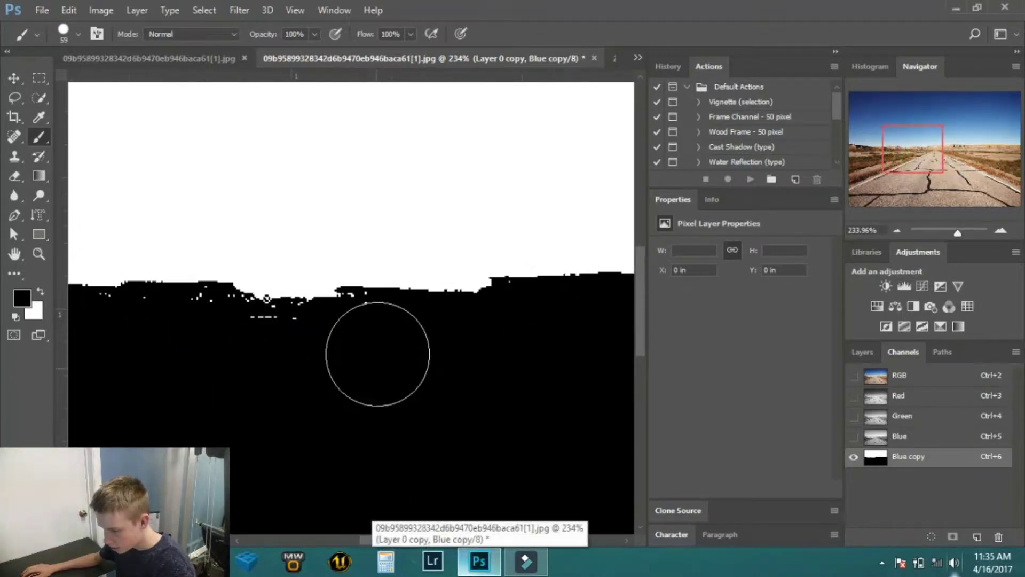
pyautogui.moveTo(293, 355); pyautogui.dragTo(272, 355)
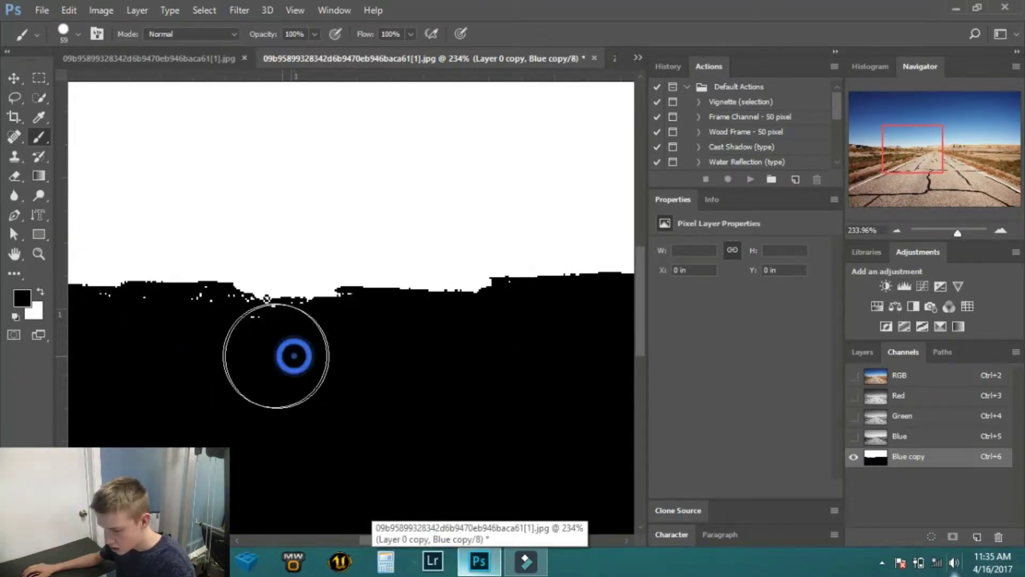
pyautogui.moveTo(370, 540); pyautogui.dragTo(345, 540)
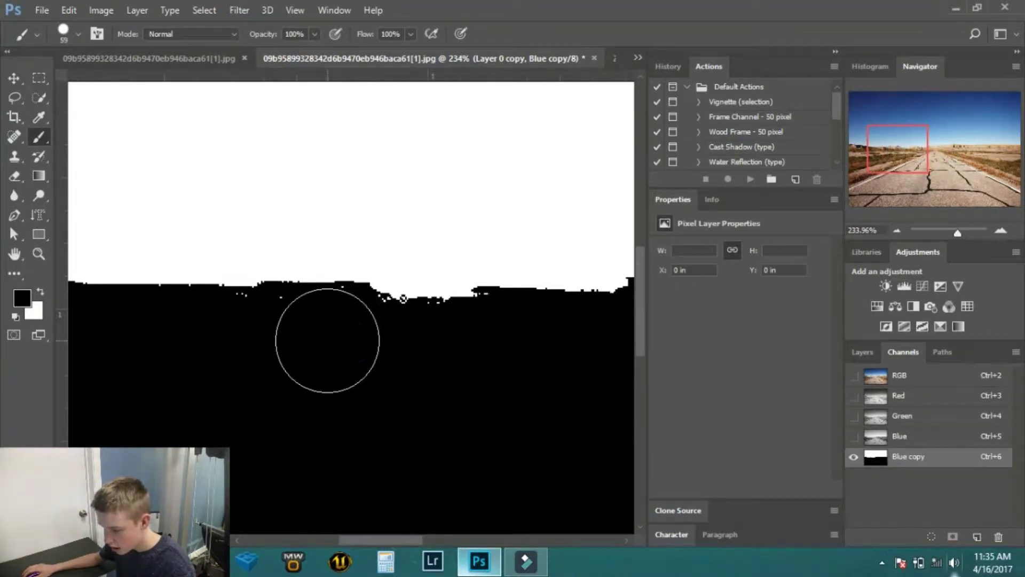
pyautogui.click(331, 335)
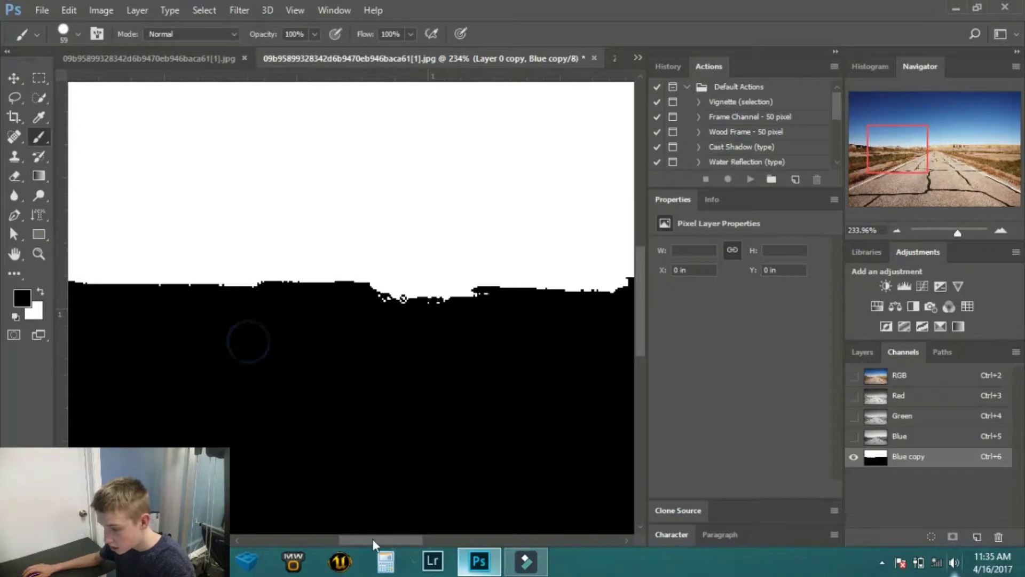
pyautogui.moveTo(372, 538)
pyautogui.mouseDown()
pyautogui.moveTo(334, 531)
pyautogui.moveTo(489, 530)
pyautogui.mouseUp()
pyautogui.click(355, 318)
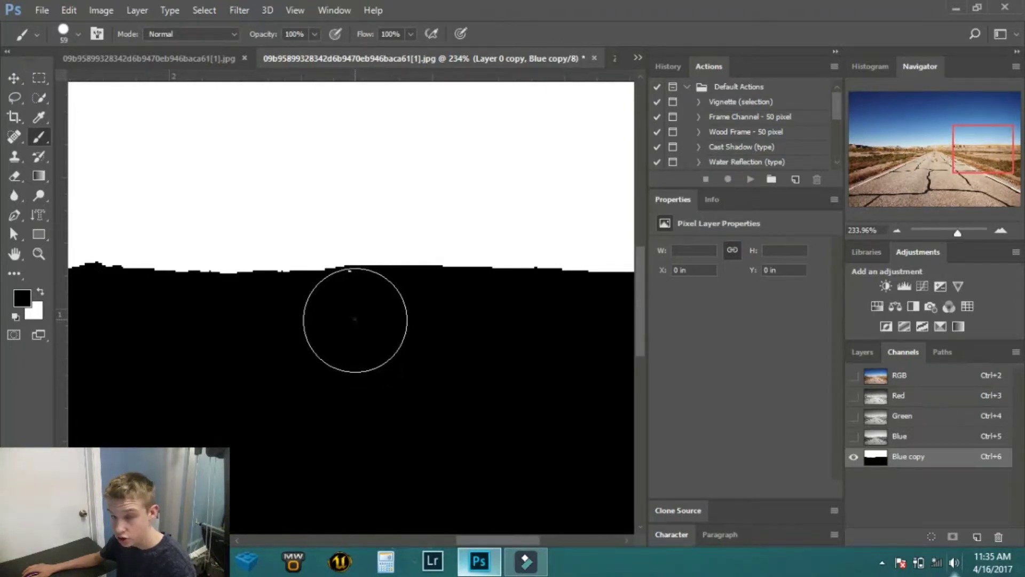
pyautogui.moveTo(495, 545); pyautogui.dragTo(516, 542)
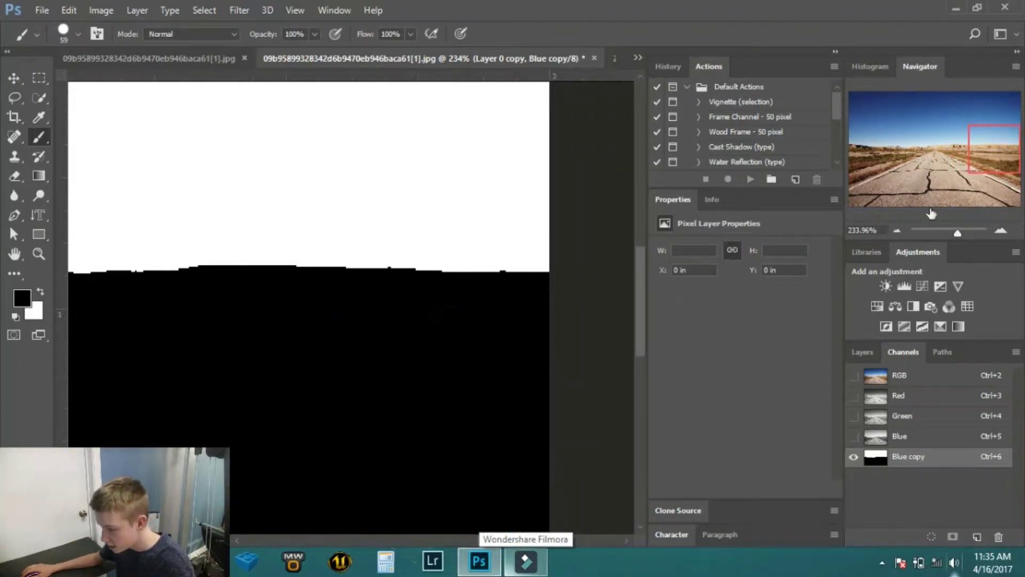
# Show the RGB channels together with Blue copy and load the Blue copy channel as a sky selection
pyautogui.moveTo(959, 234); pyautogui.dragTo(943, 233)
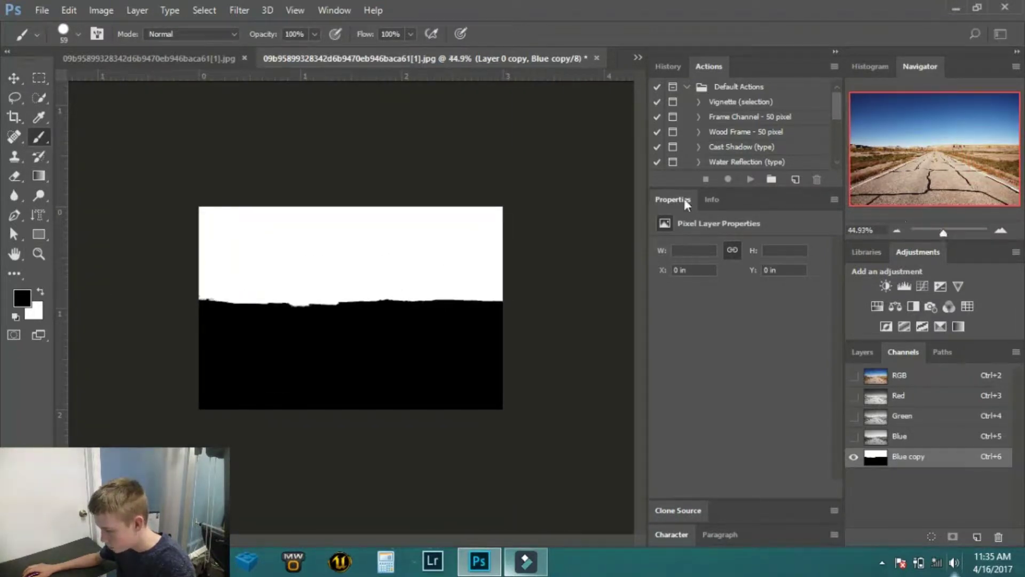
pyautogui.click(853, 437)
pyautogui.click(854, 396)
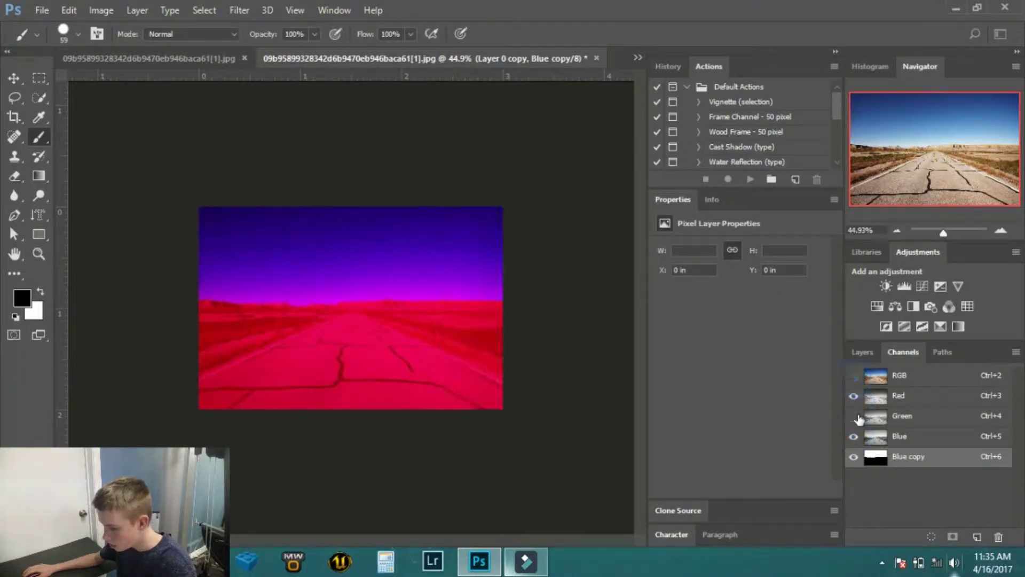
pyautogui.click(854, 416)
pyautogui.click(854, 375)
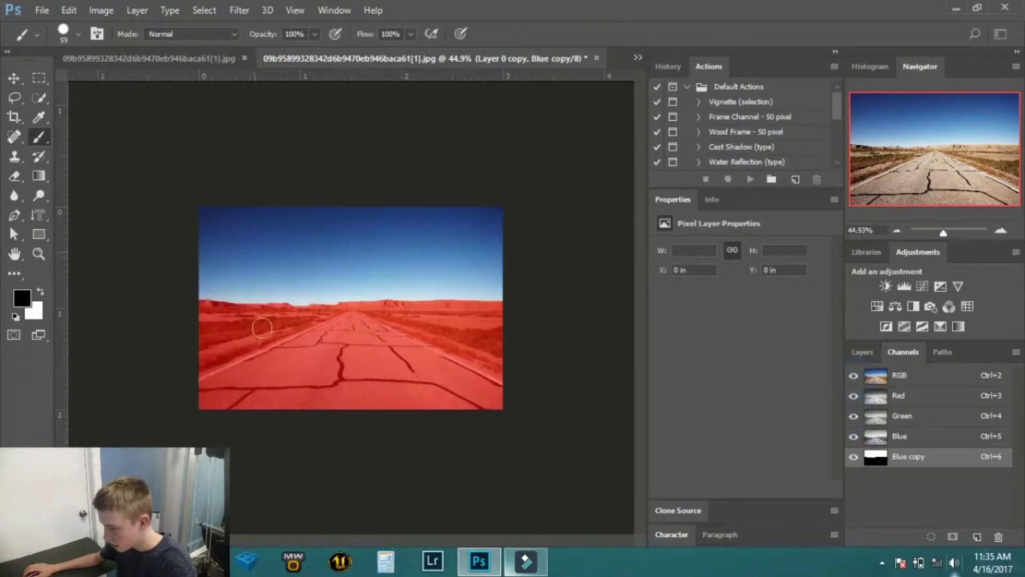
pyautogui.click(932, 537)
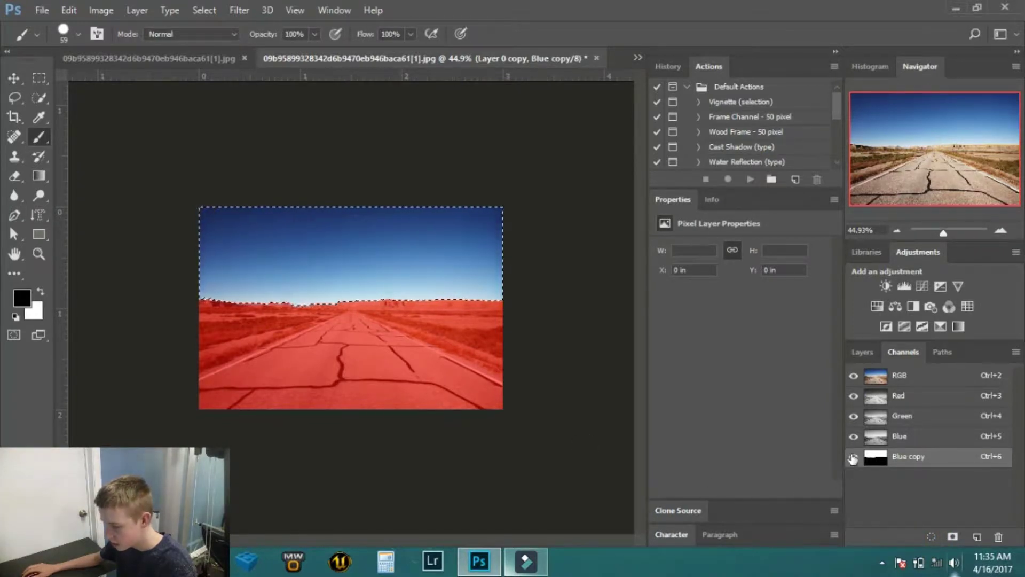
# Compare the sky selection with the Blue copy channel's red overlay hidden and shown
pyautogui.click(854, 457)
pyautogui.click(852, 457)
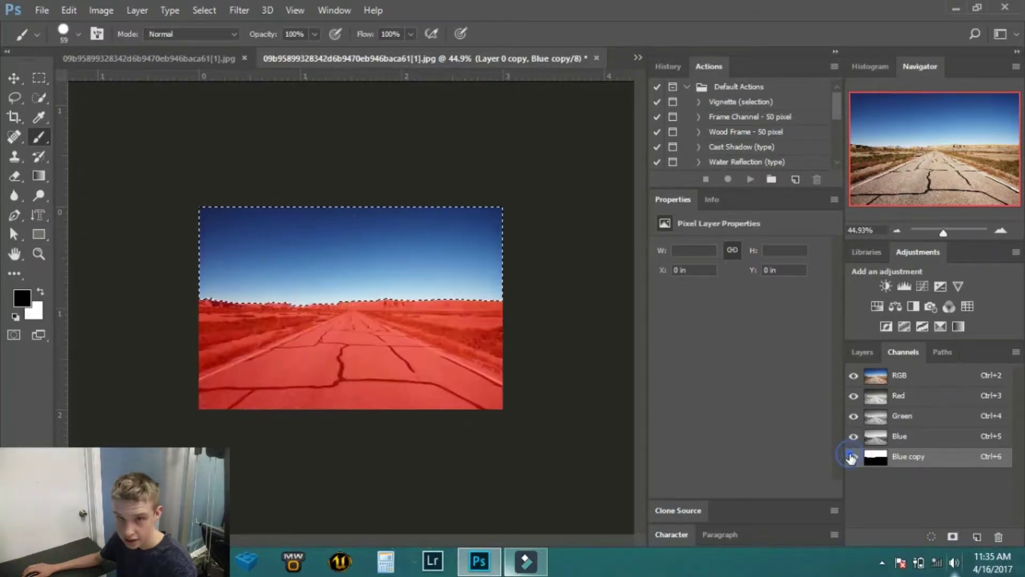
pyautogui.click(852, 457)
pyautogui.click(852, 457)
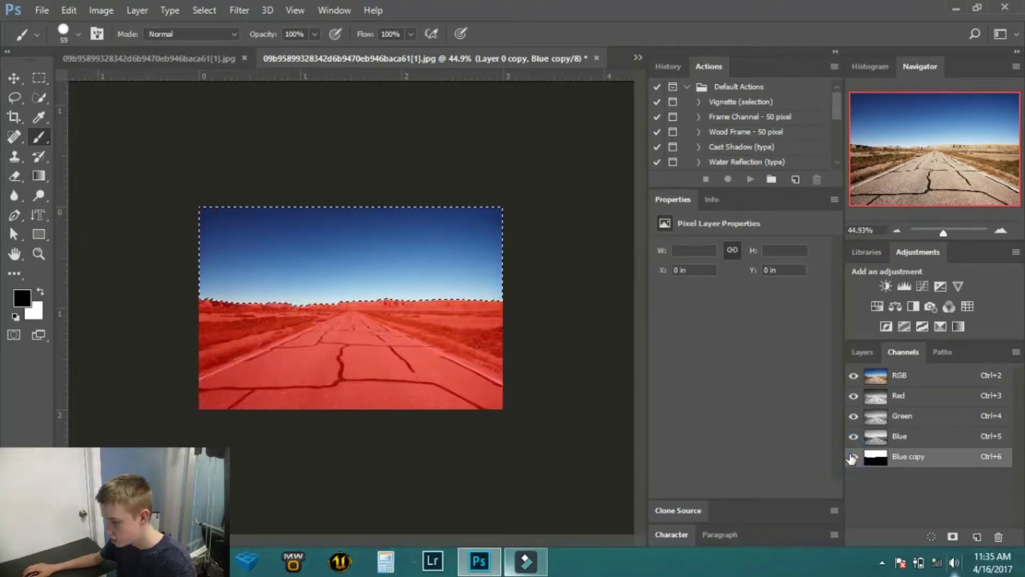
pyautogui.click(852, 457)
pyautogui.click(853, 457)
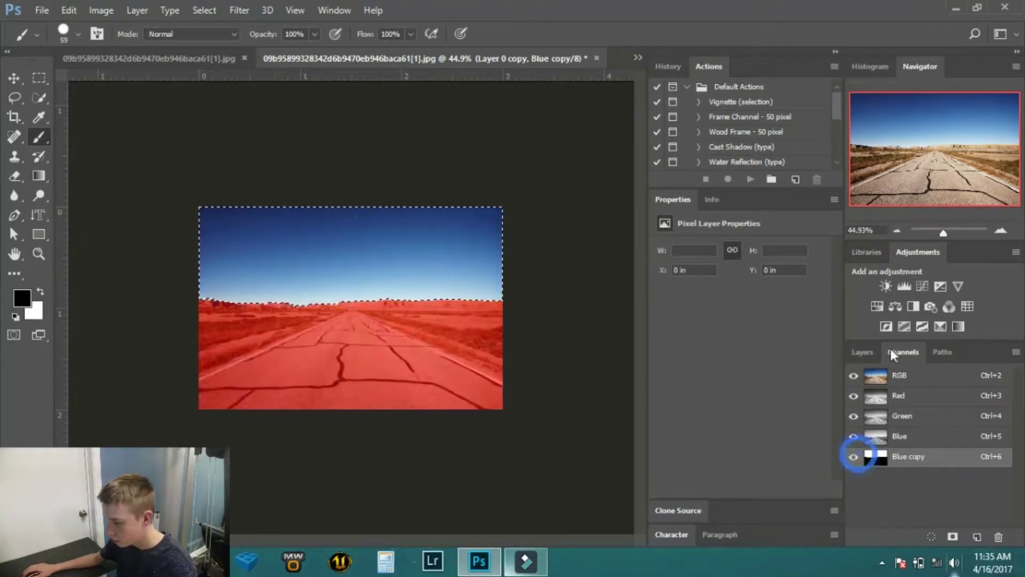
# Hide the Blue copy channel in the road photo, keeping the sky selection and the RGB channels visible
pyautogui.click(849, 354)
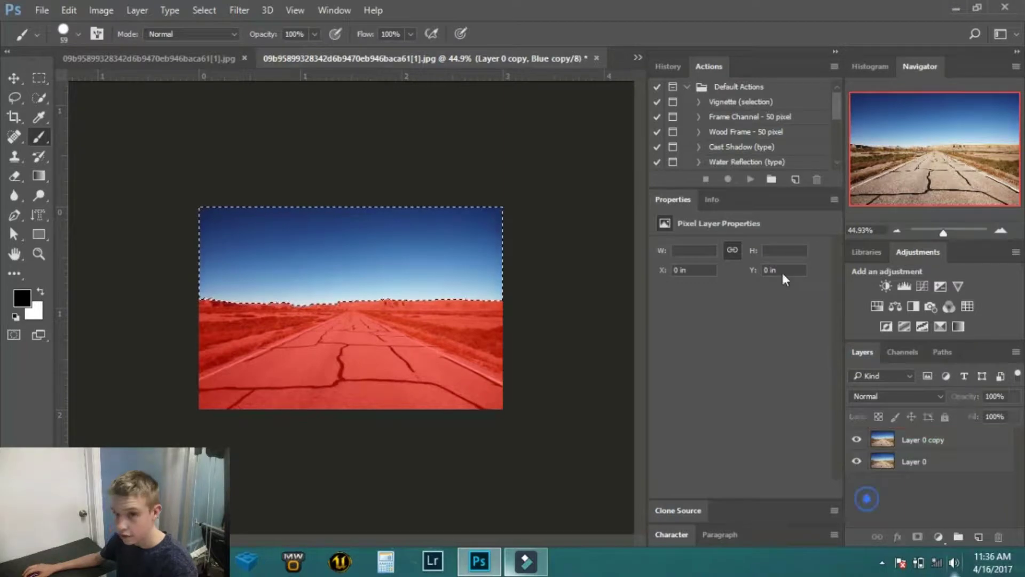
pyautogui.hotkey('ctrl', 'Tab')
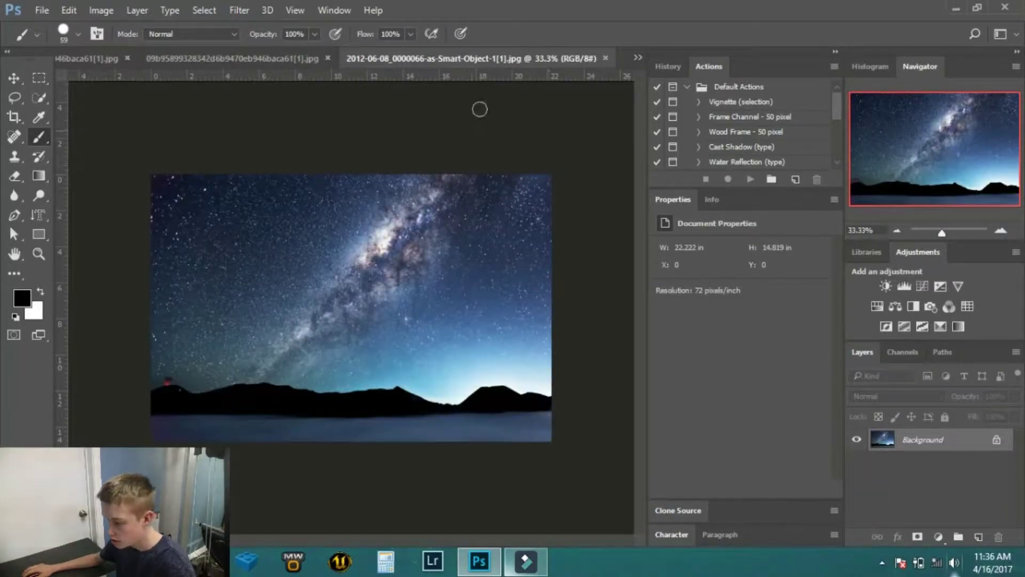
pyautogui.click(258, 57)
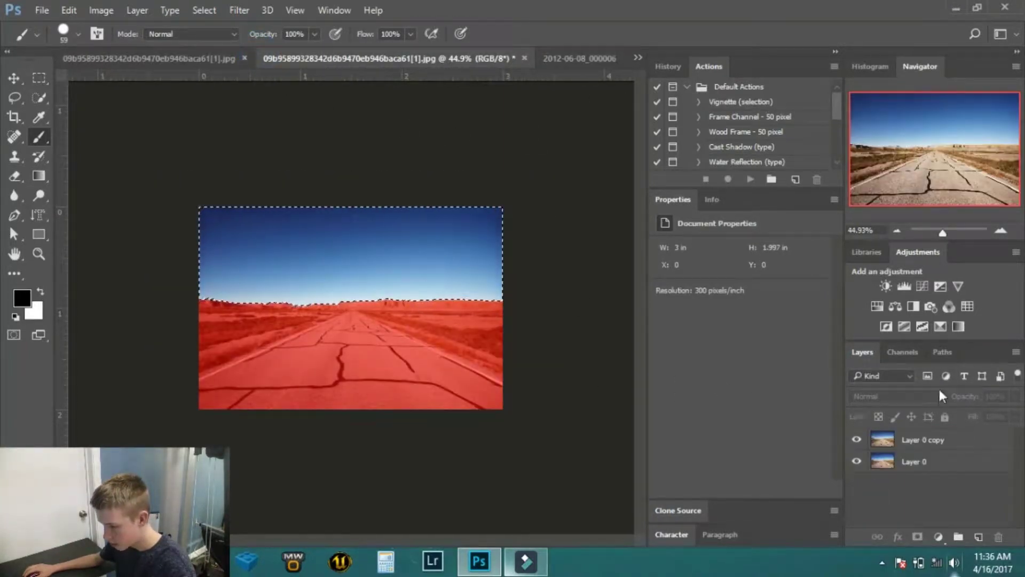
pyautogui.click(898, 351)
pyautogui.click(853, 457)
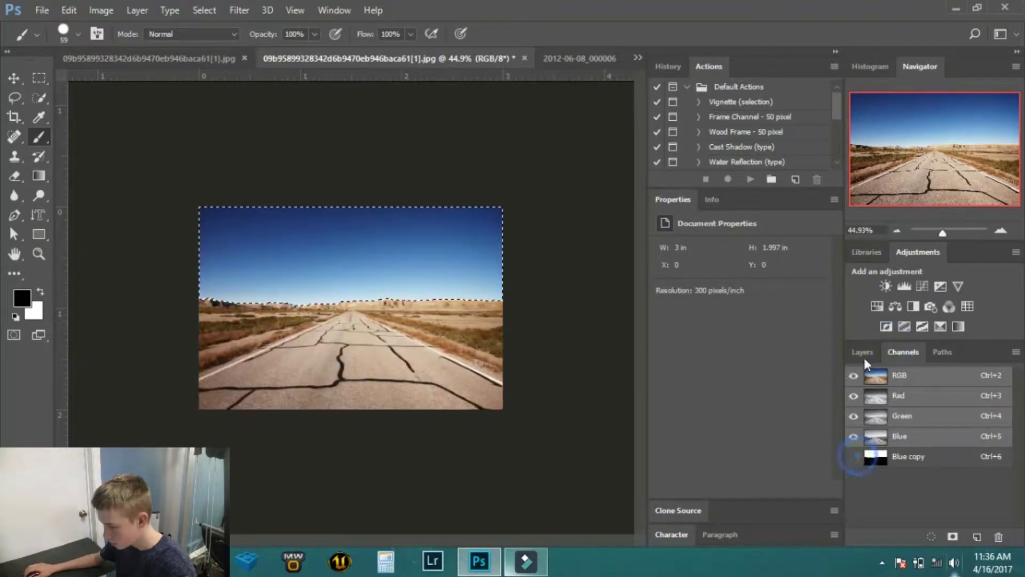
pyautogui.click(862, 352)
# Unlock the Milky Way photo's Background layer and copy it into the road document as the topmost layer
pyautogui.click(574, 58)
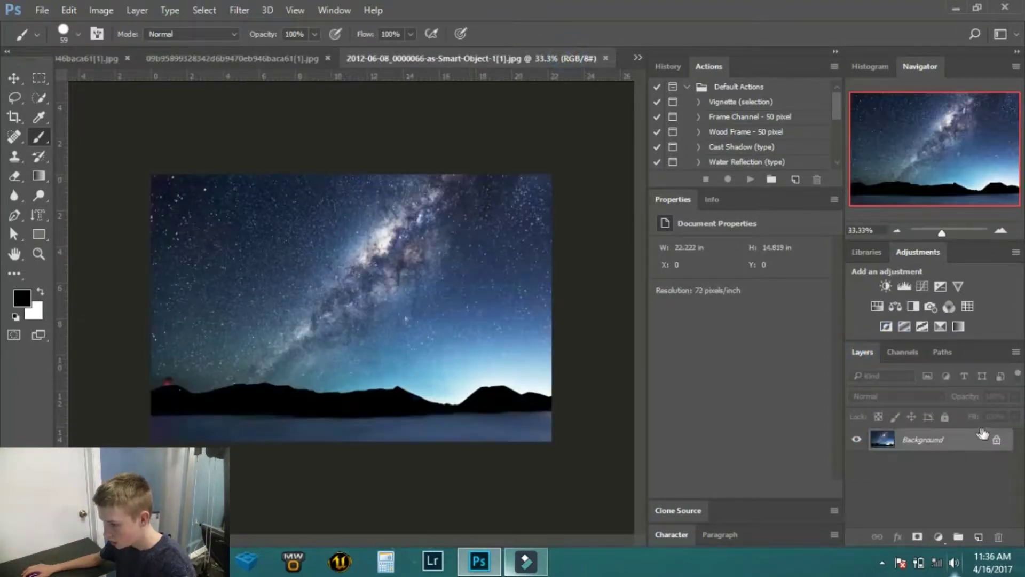
pyautogui.click(996, 439)
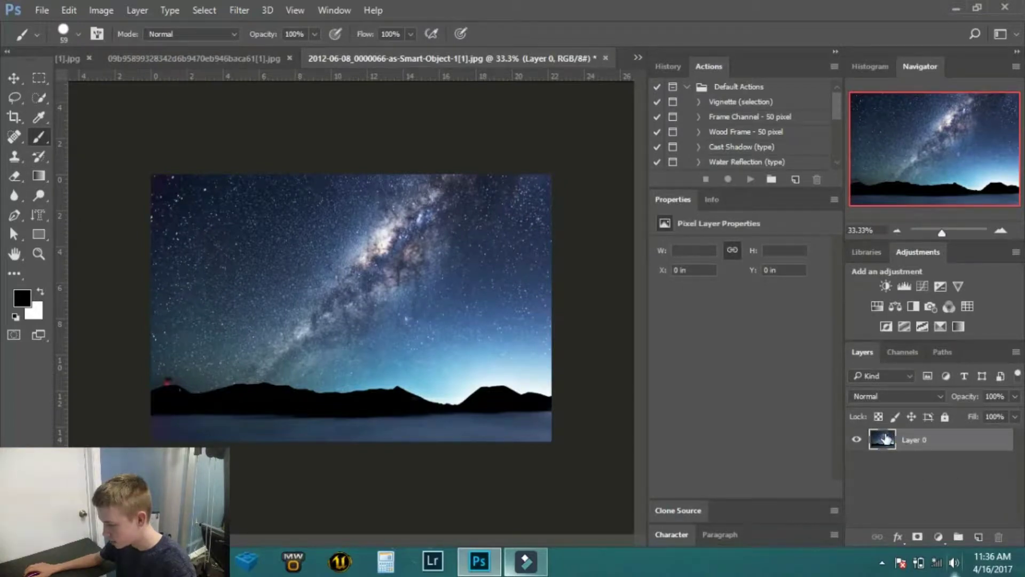
pyautogui.moveTo(879, 437); pyautogui.dragTo(347, 249)
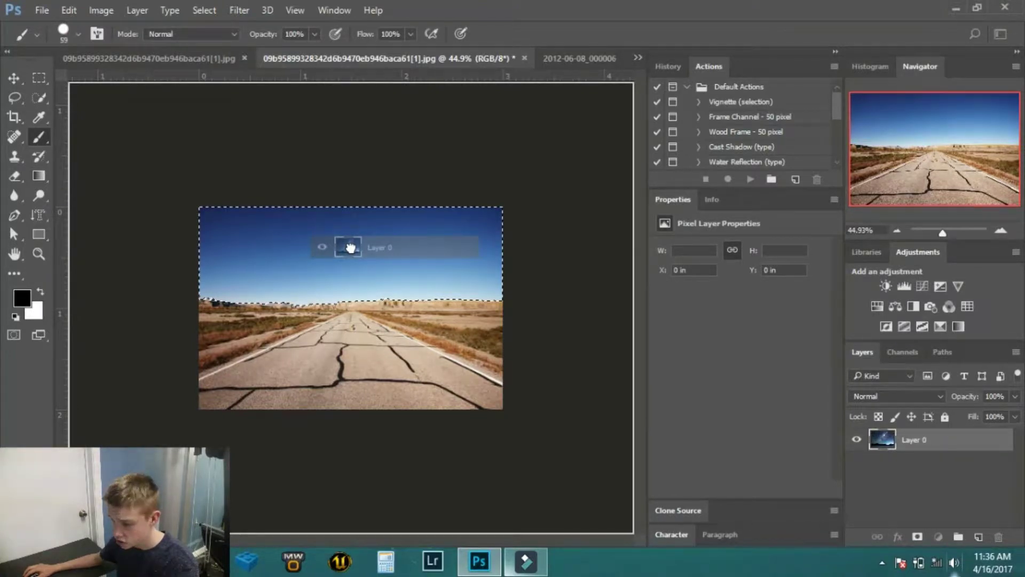
pyautogui.moveTo(351, 247); pyautogui.dragTo(351, 243)
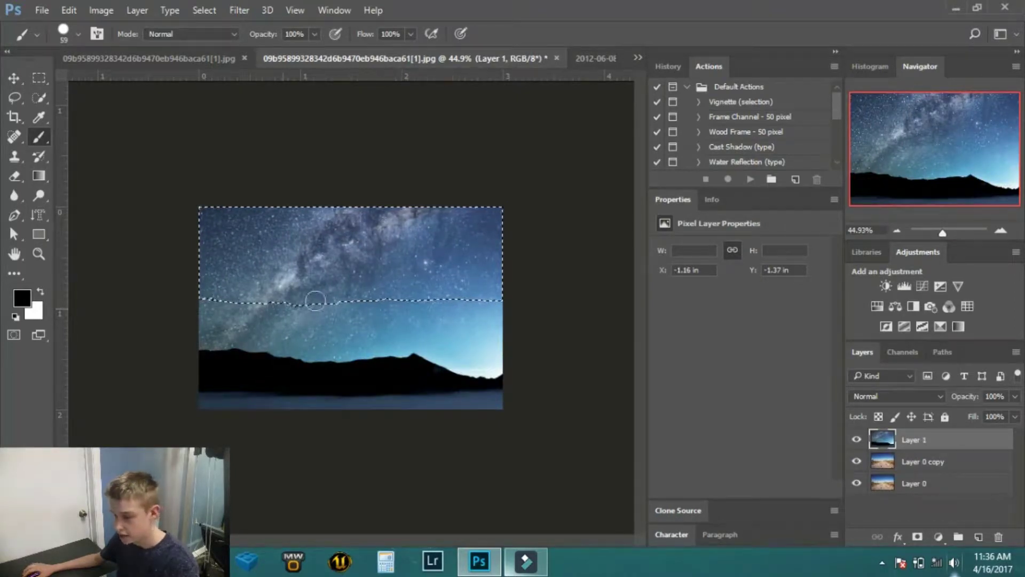
pyautogui.click(15, 78)
pyautogui.moveTo(300, 264); pyautogui.dragTo(318, 277)
pyautogui.hotkey('ctrl', 'z')
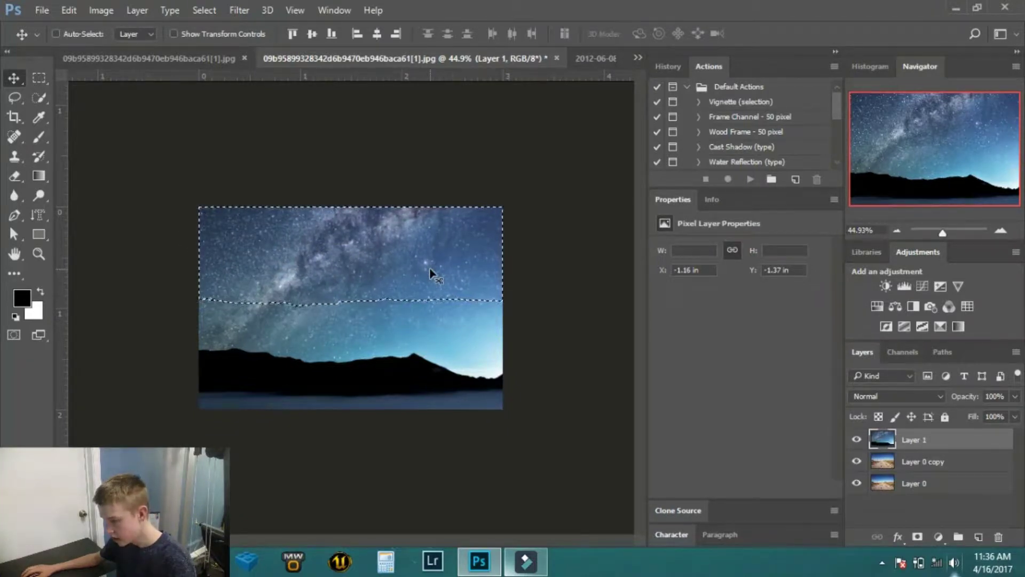
# Add a layer mask to the Milky Way layer from the active sky selection
pyautogui.click(917, 538)
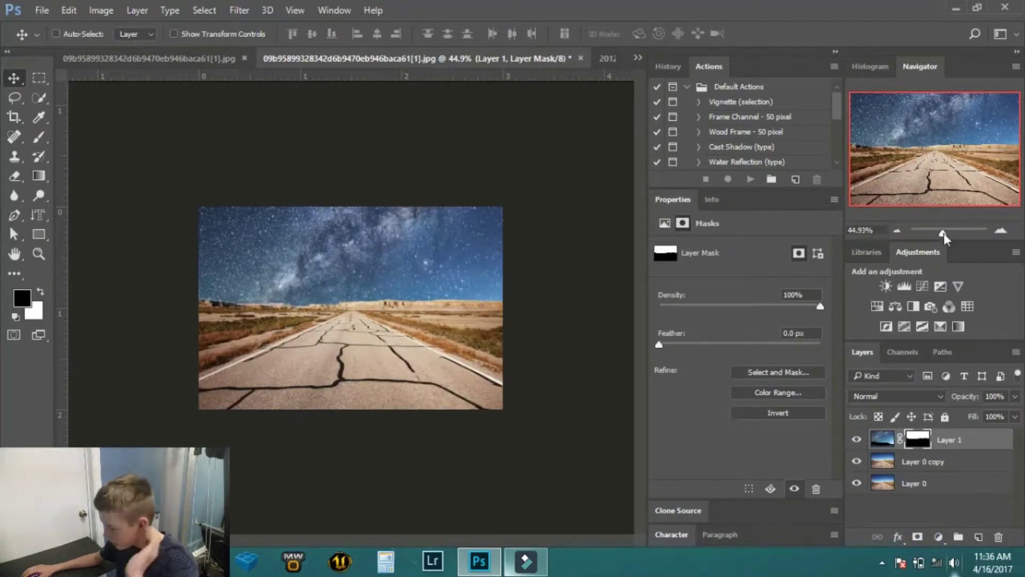
pyautogui.moveTo(943, 234)
pyautogui.mouseDown()
pyautogui.moveTo(972, 227)
pyautogui.moveTo(946, 233)
pyautogui.mouseUp()
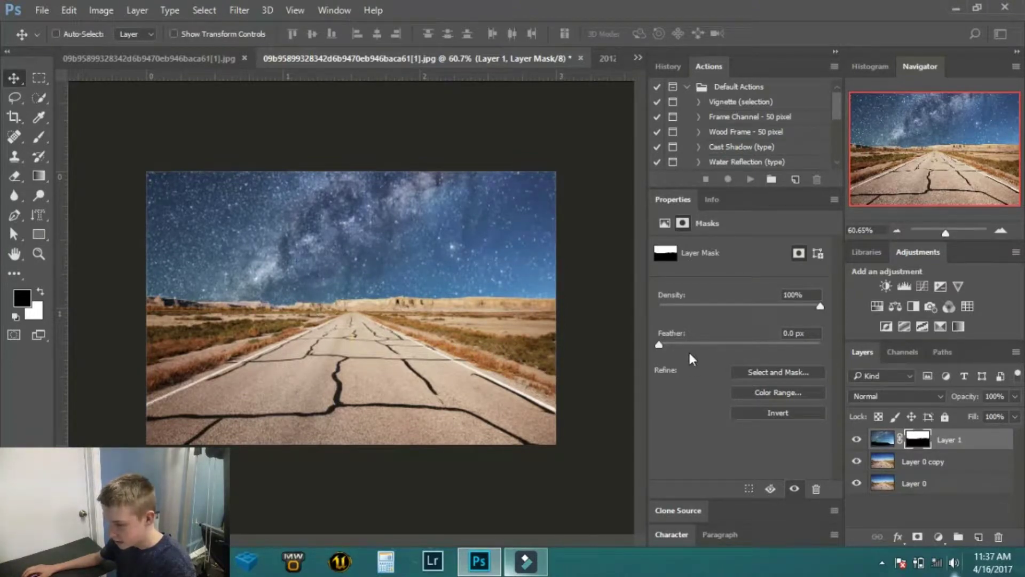
# Unlink the Milky Way layer from its mask and reposition the image so the galaxy's bright core sits above the road's horizon
pyautogui.click(889, 442)
pyautogui.moveTo(455, 229)
pyautogui.mouseDown()
pyautogui.moveTo(363, 302)
pyautogui.moveTo(455, 233)
pyautogui.mouseUp()
pyautogui.hotkey('ctrl', 'z')
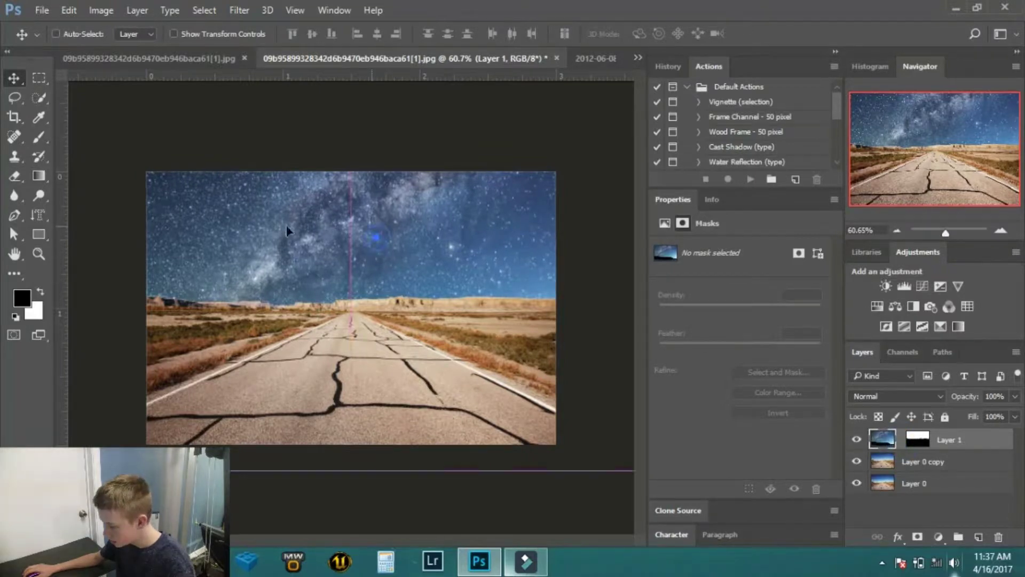
pyautogui.moveTo(286, 225); pyautogui.dragTo(385, 340)
# Free-transform the Milky Way image to about 37% width and 40% height, placing it over the left part of the sky
pyautogui.hotkey('ctrl', 't')
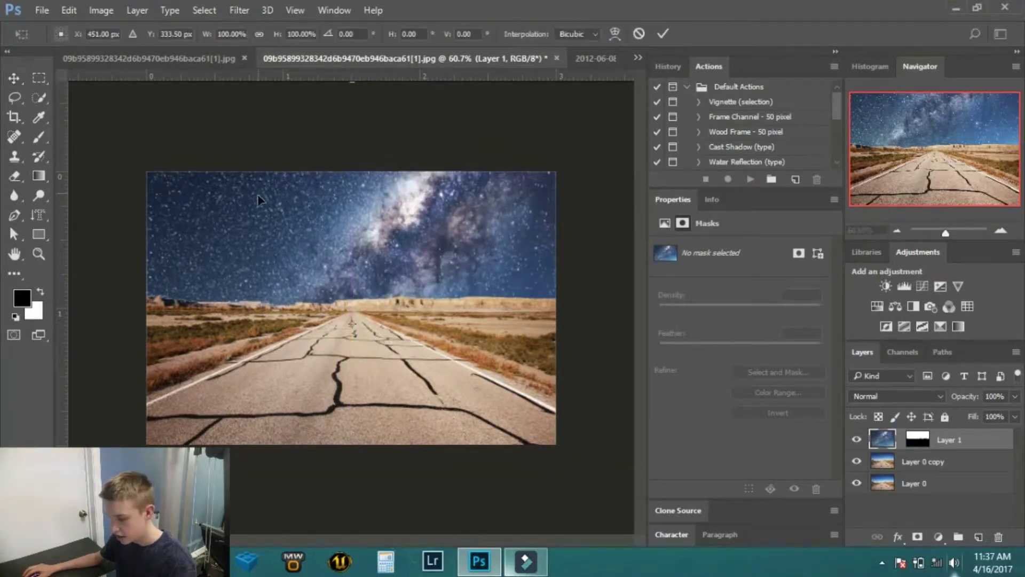
pyautogui.moveTo(270, 250); pyautogui.dragTo(424, 324)
pyautogui.moveTo(212, 163); pyautogui.dragTo(485, 307)
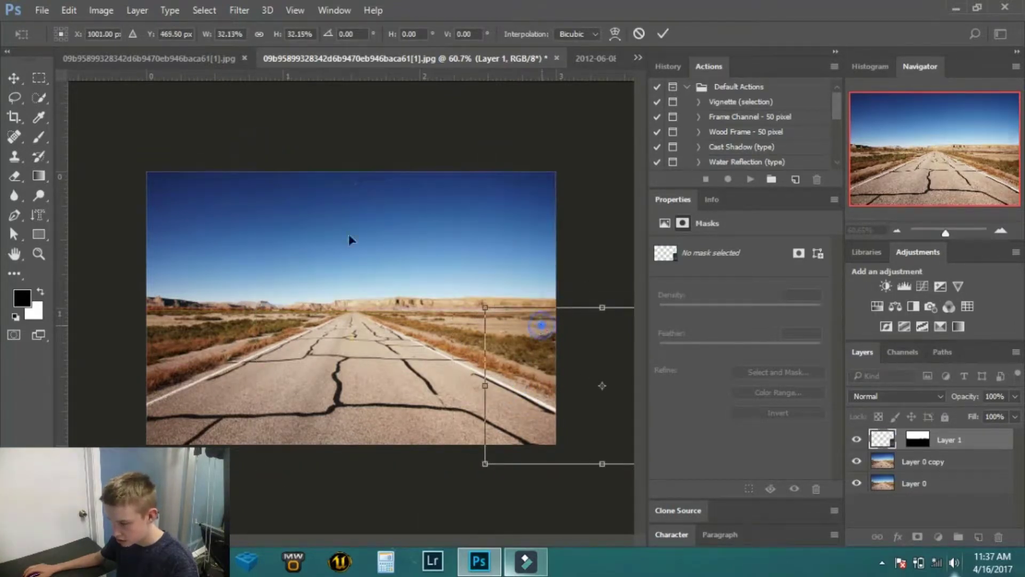
pyautogui.moveTo(350, 240); pyautogui.dragTo(181, 153)
pyautogui.moveTo(208, 360); pyautogui.dragTo(233, 223)
pyautogui.moveTo(380, 317); pyautogui.dragTo(415, 352)
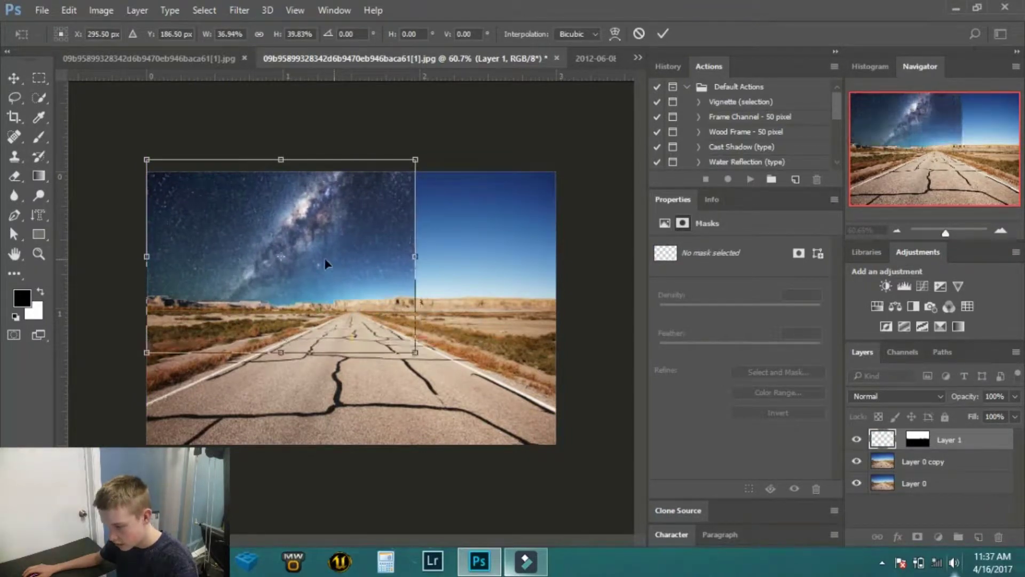
pyautogui.moveTo(328, 266); pyautogui.dragTo(308, 261)
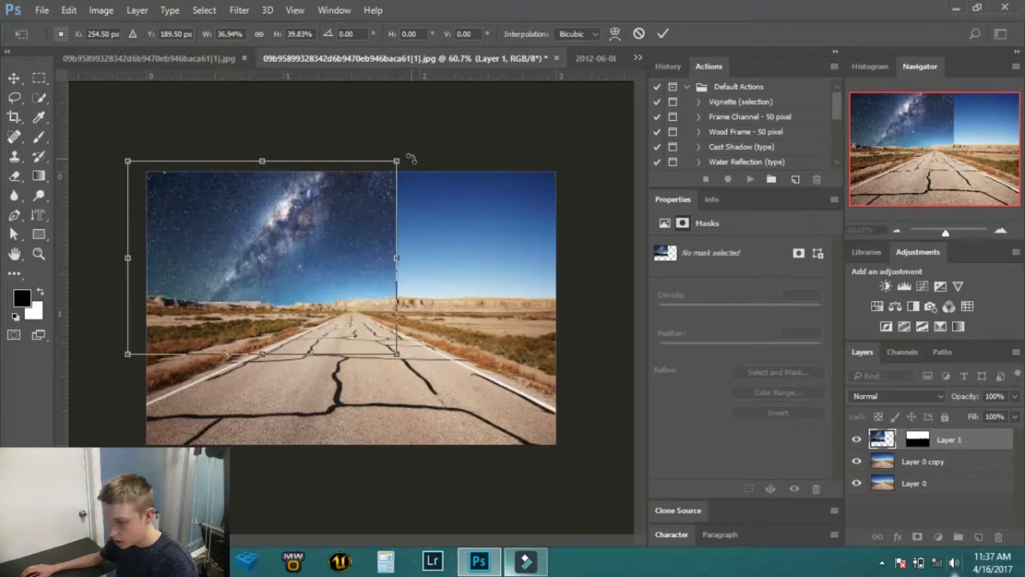
# Rotate the Milky Way image about 7° clockwise and enlarge it to about 42% width and 46% height, applying the transform
pyautogui.moveTo(404, 142); pyautogui.dragTo(425, 156)
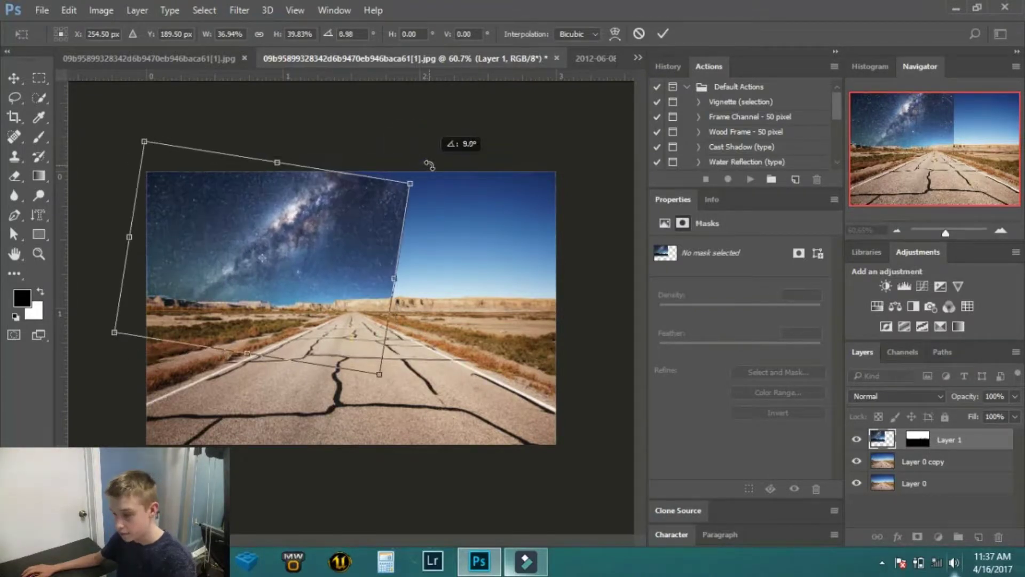
pyautogui.moveTo(235, 227); pyautogui.dragTo(246, 224)
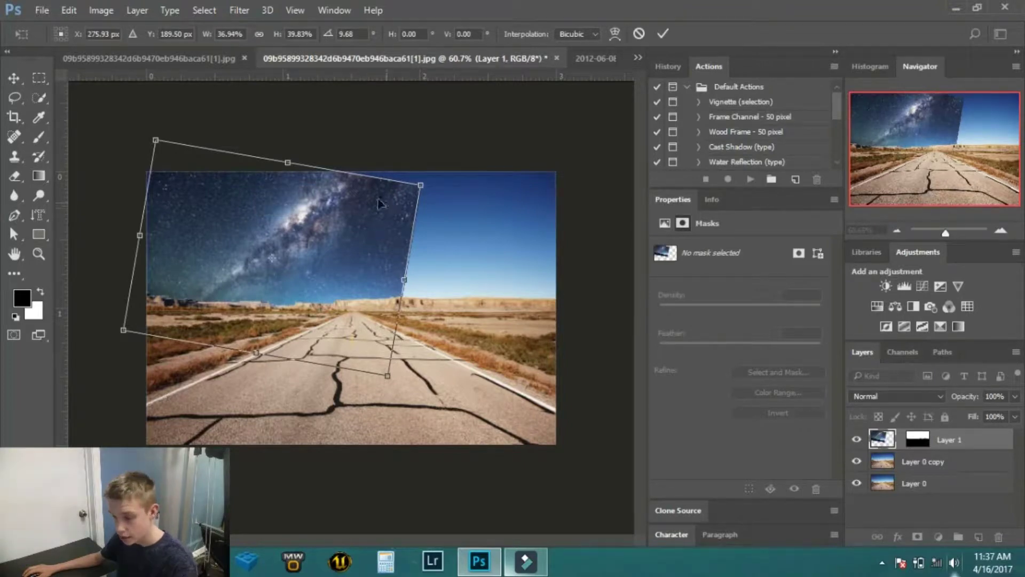
pyautogui.moveTo(367, 230); pyautogui.dragTo(368, 229)
pyautogui.moveTo(367, 229); pyautogui.dragTo(366, 227)
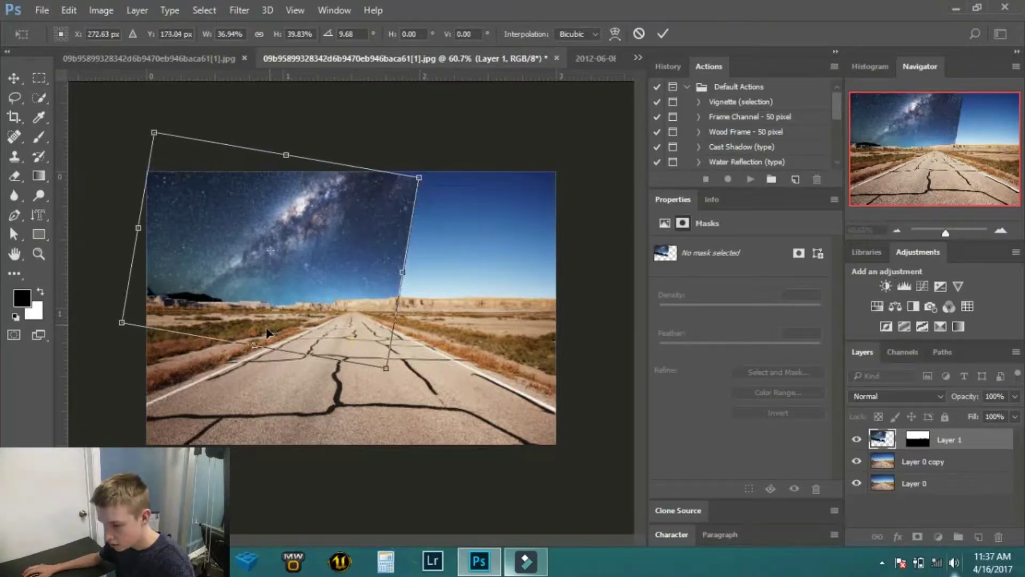
pyautogui.moveTo(121, 324); pyautogui.dragTo(94, 334)
pyautogui.moveTo(327, 250); pyautogui.dragTo(336, 255)
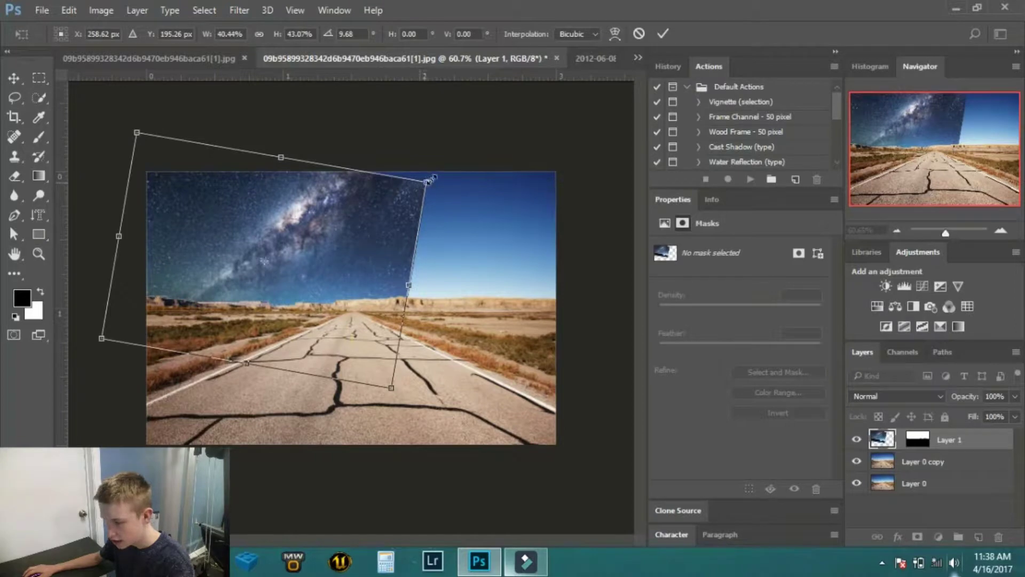
pyautogui.moveTo(433, 179); pyautogui.dragTo(454, 155)
pyautogui.moveTo(328, 232); pyautogui.dragTo(377, 193)
pyautogui.moveTo(451, 146); pyautogui.dragTo(458, 160)
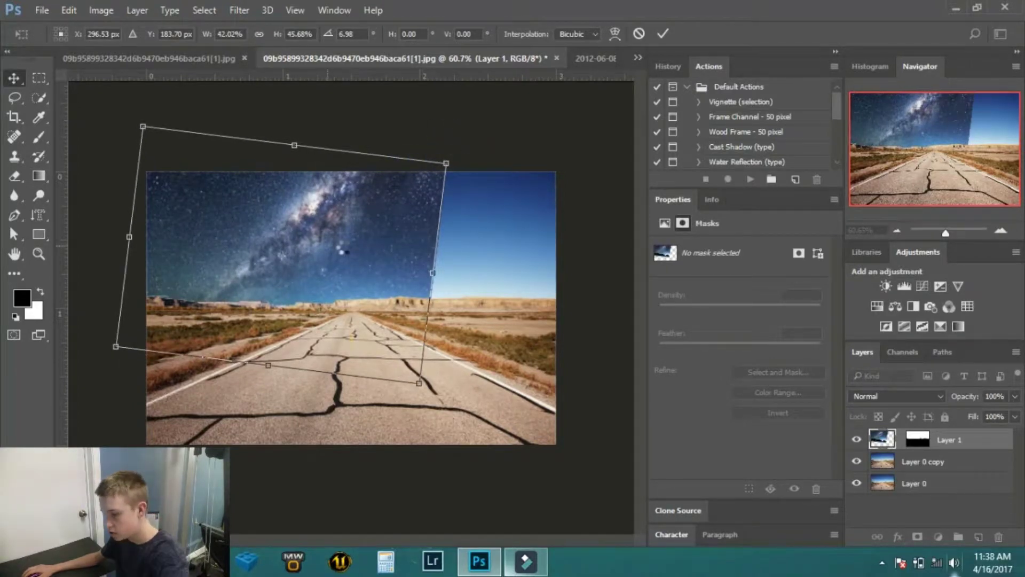
pyautogui.press('Return')
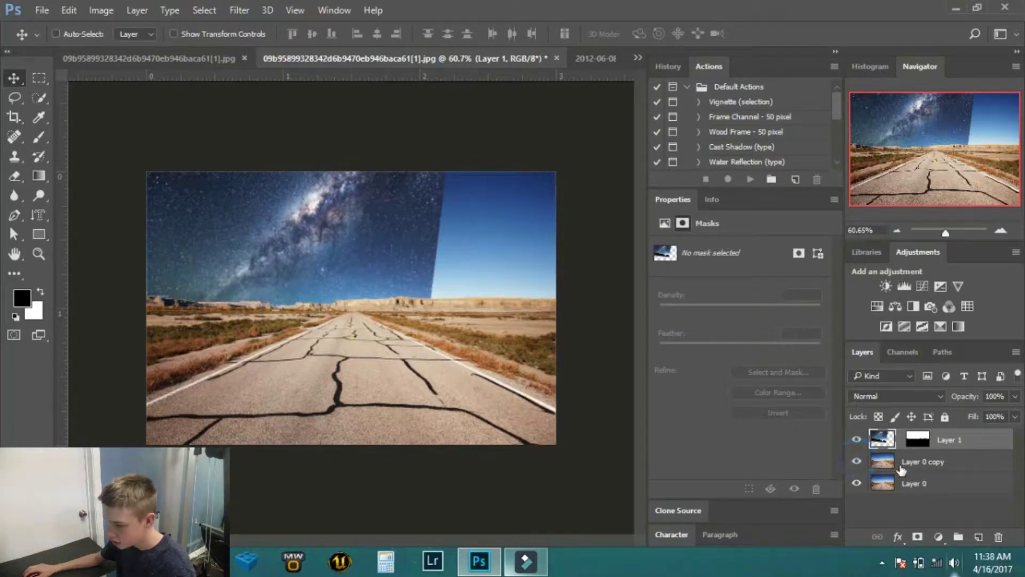
# Delete the Layer 0 copy layer and make Layer 0 active with the Pen tool
pyautogui.moveTo(902, 469); pyautogui.dragTo(998, 537)
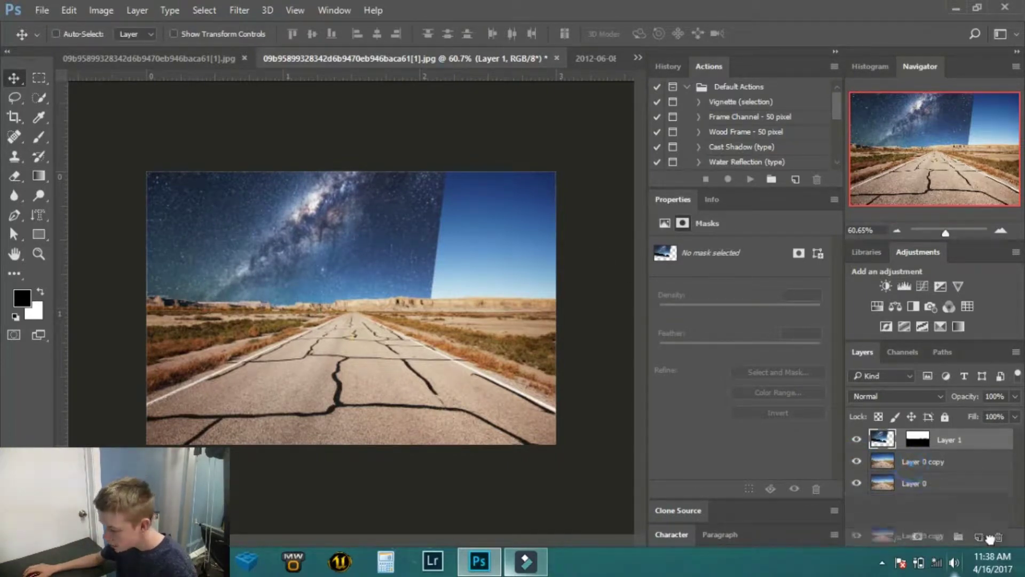
pyautogui.click(857, 462)
pyautogui.click(857, 462)
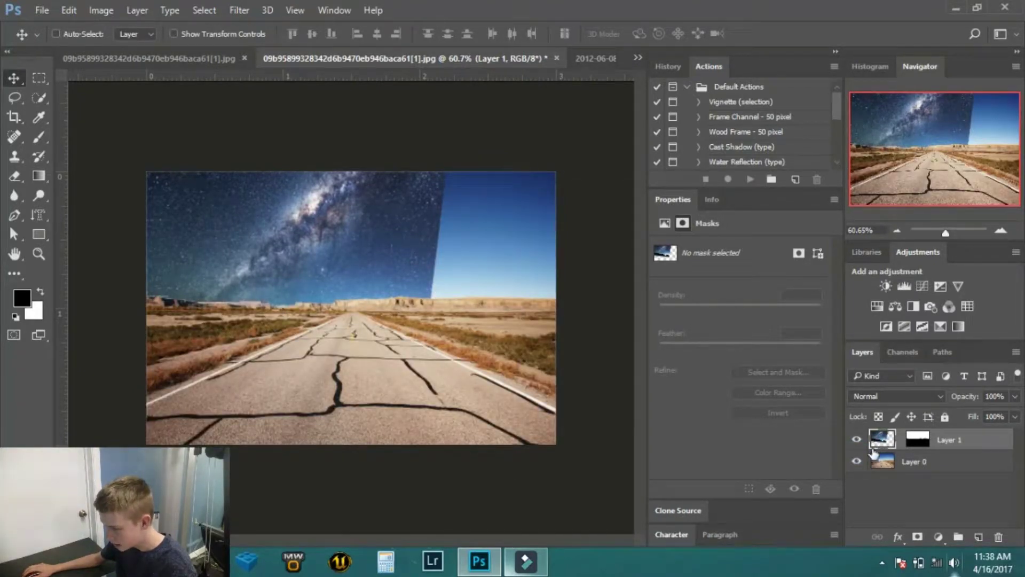
pyautogui.click(888, 468)
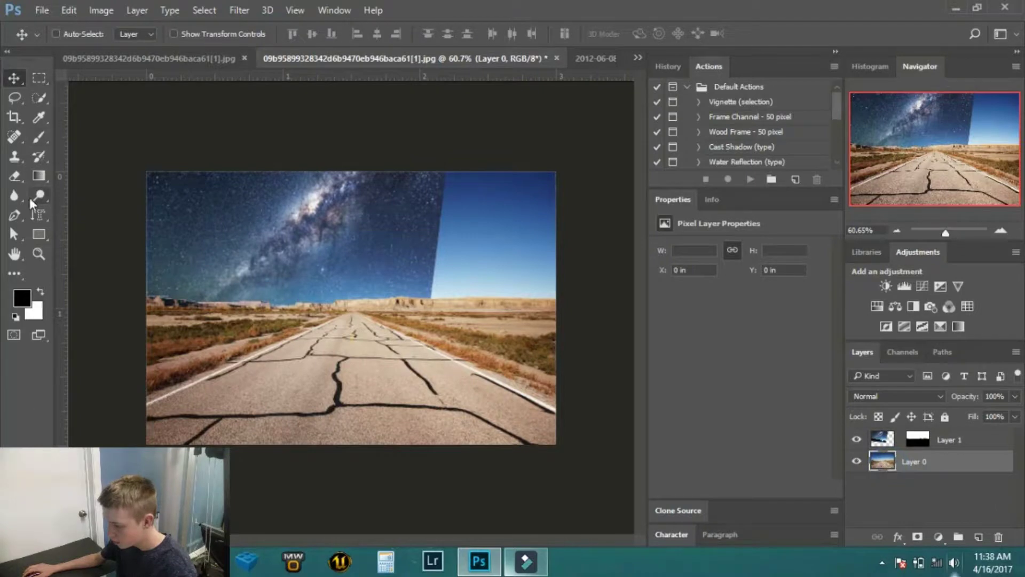
pyautogui.click(20, 217)
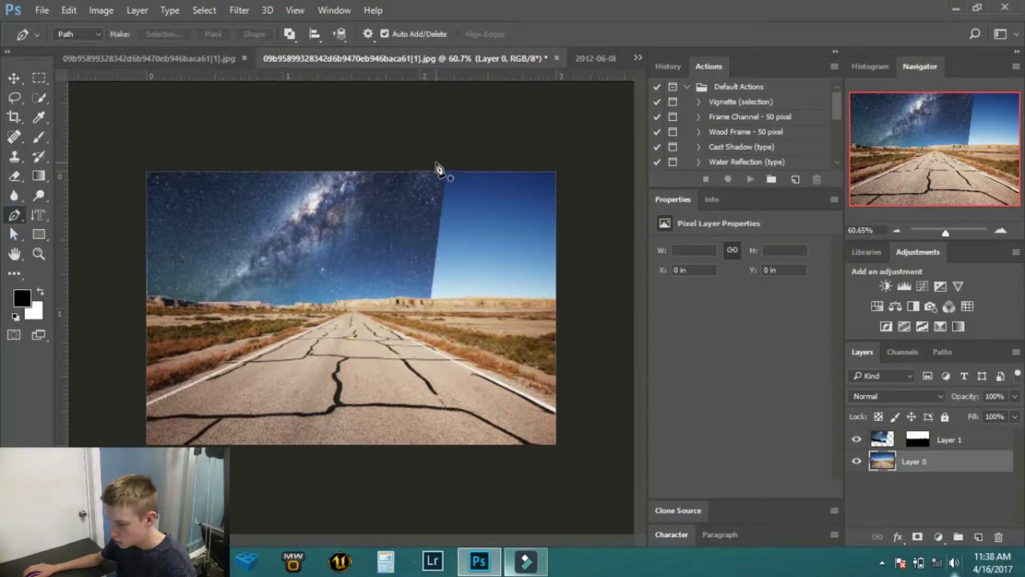
pyautogui.click(406, 158)
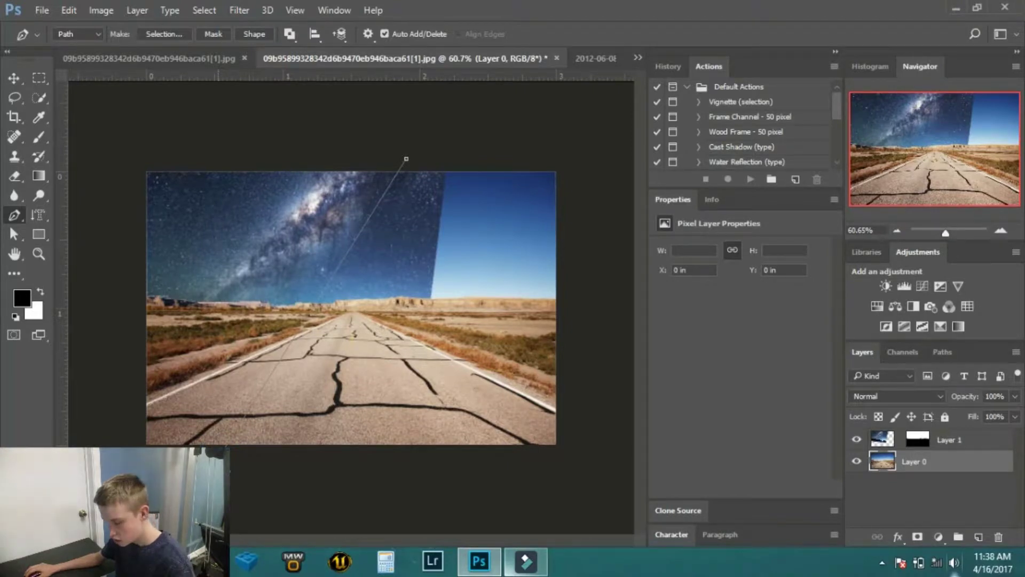
pyautogui.click(239, 461)
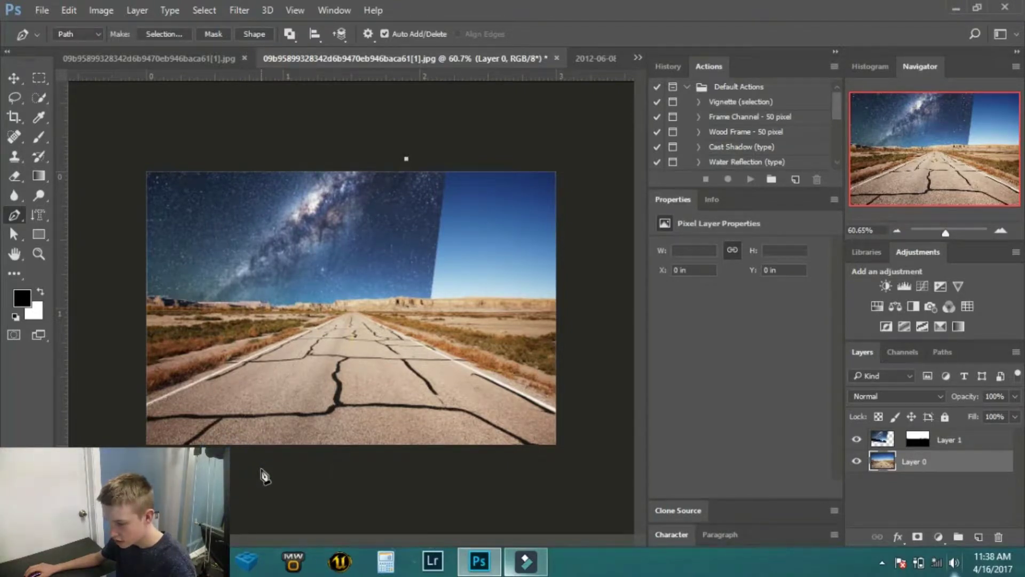
pyautogui.click(261, 470)
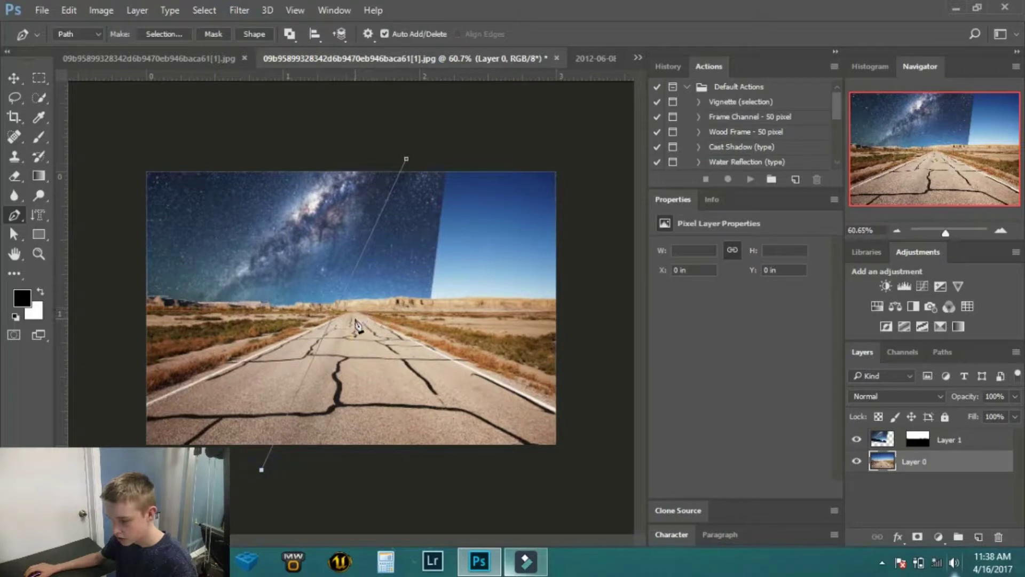
pyautogui.hotkey('ctrl', 'z')
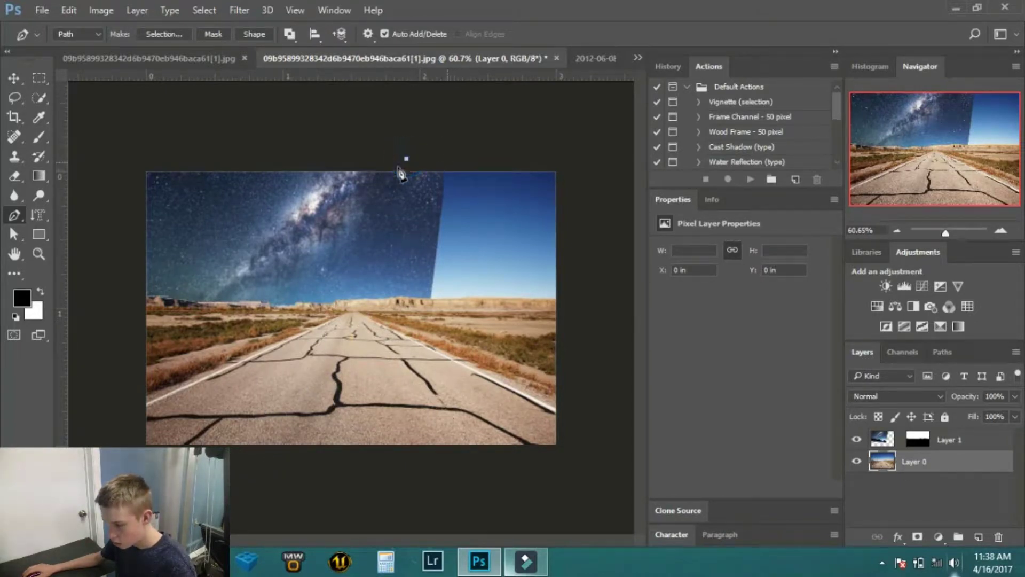
pyautogui.click(406, 160)
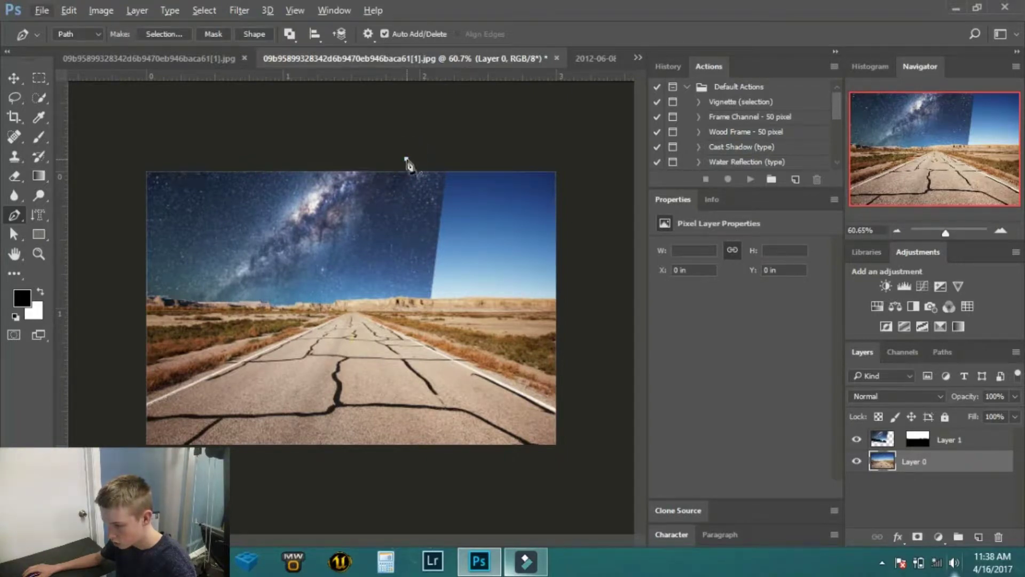
pyautogui.click(455, 161)
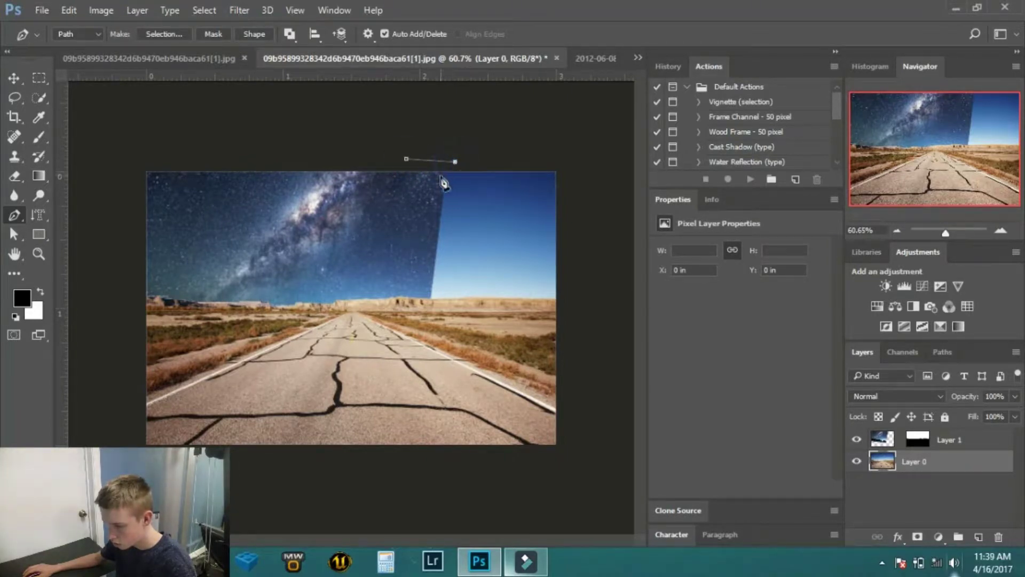
pyautogui.rightClick(406, 160)
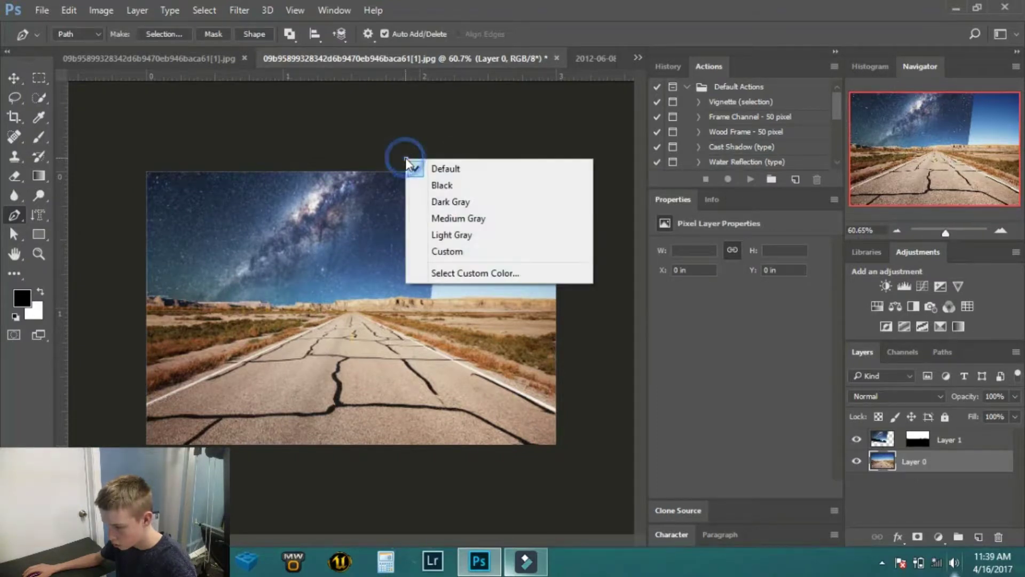
pyautogui.press('Escape')
pyautogui.click(406, 159)
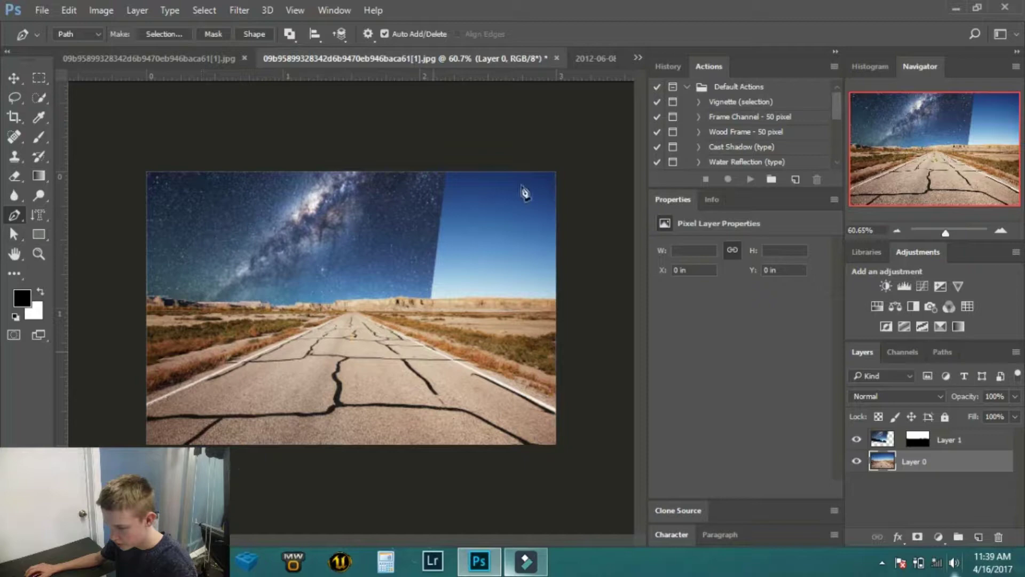
pyautogui.click(469, 150)
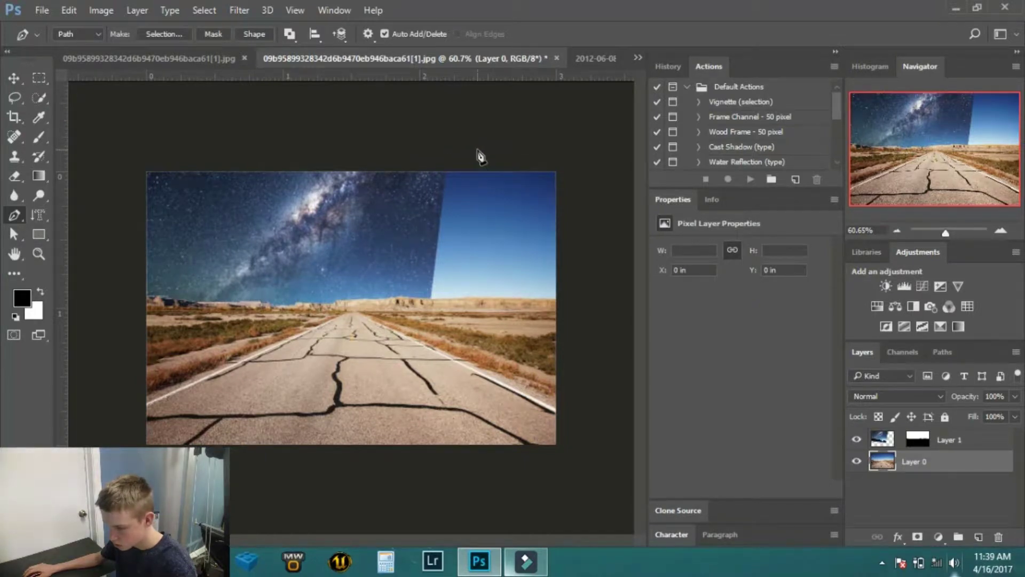
pyautogui.click(478, 152)
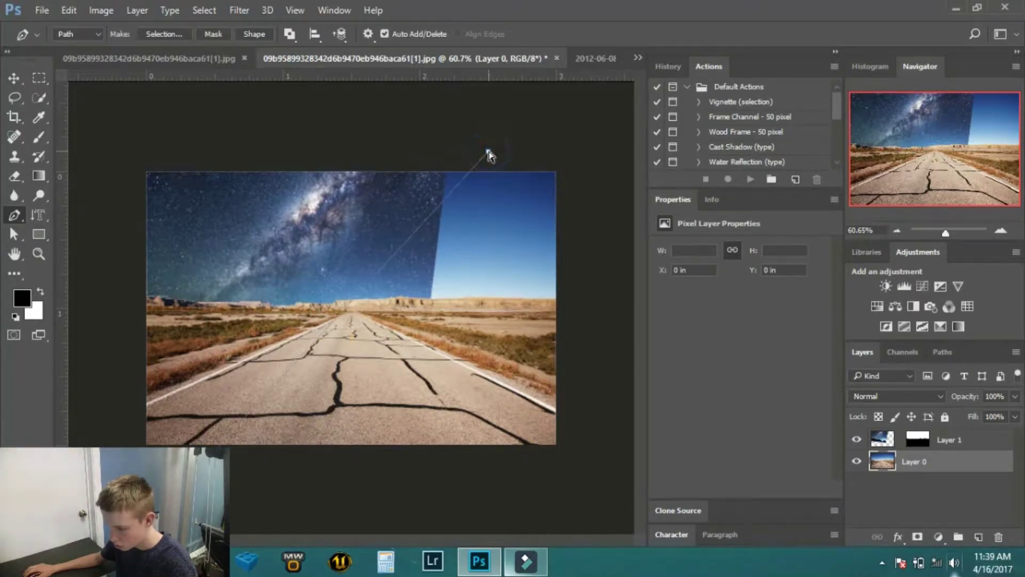
pyautogui.click(520, 154)
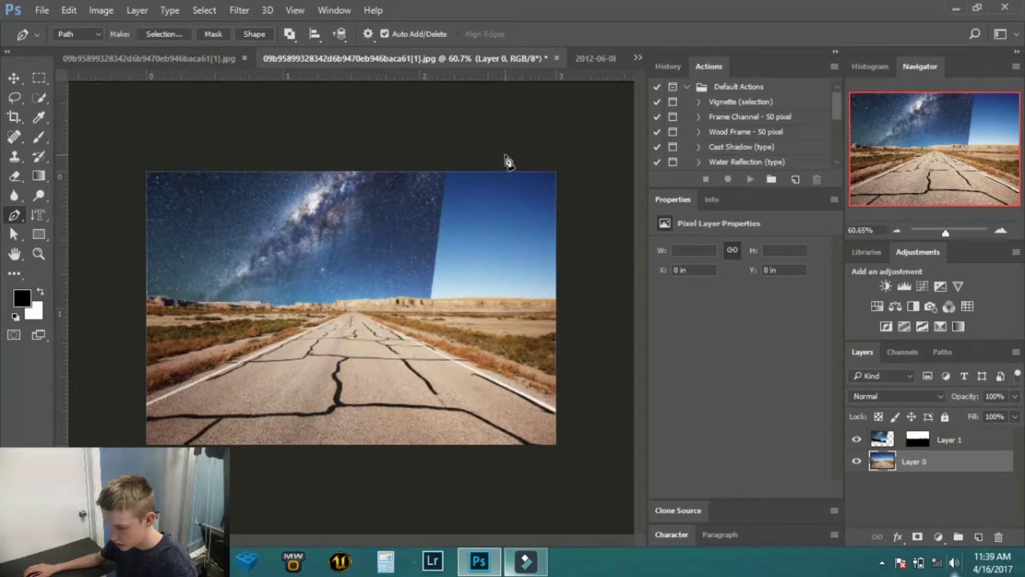
# Draw a closed pen path around the upper-left half of the road photo, with a diagonal edge crossing the sky and road
pyautogui.click(504, 155)
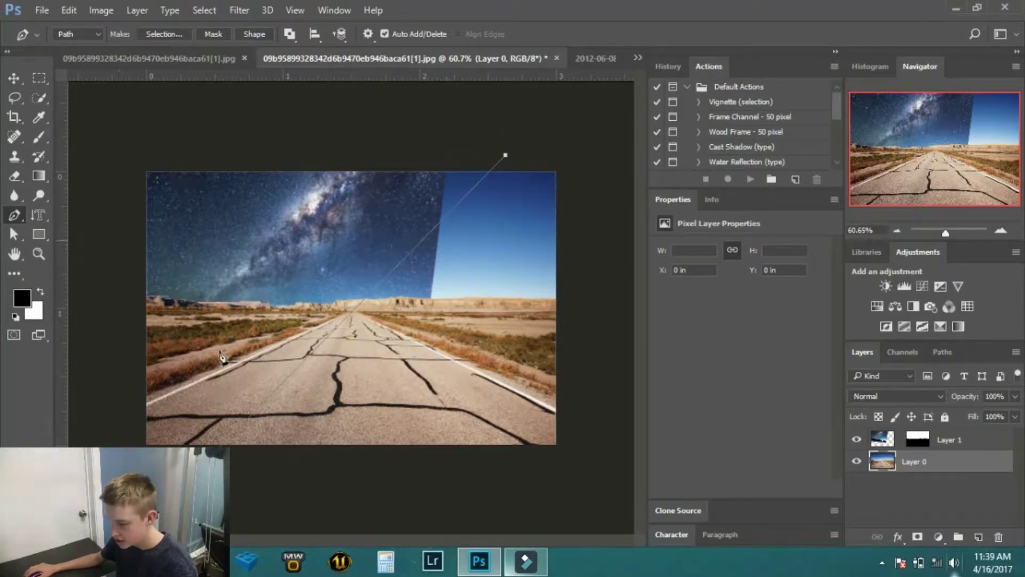
pyautogui.click(82, 124)
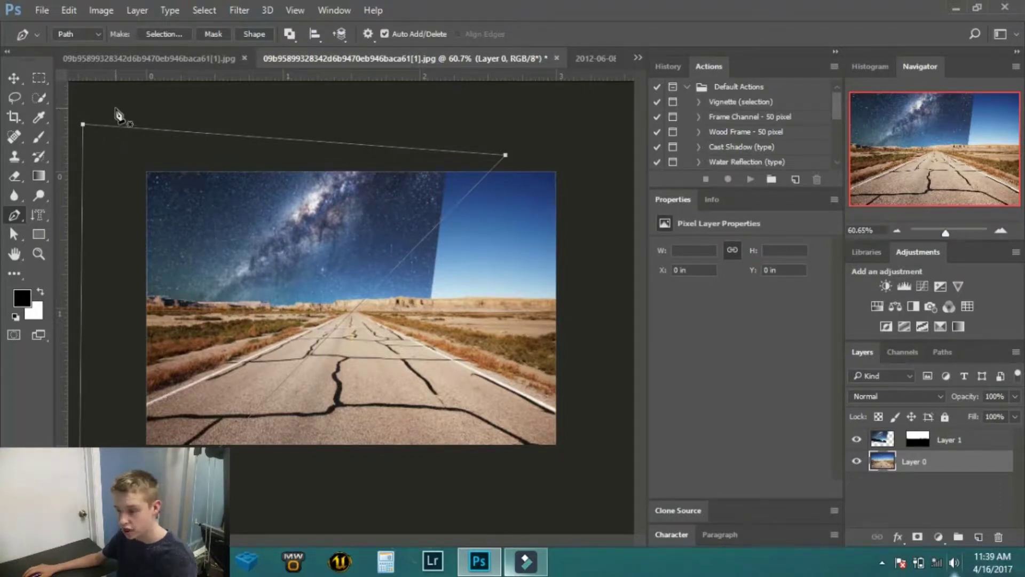
pyautogui.rightClick(181, 142)
pyautogui.click(137, 154)
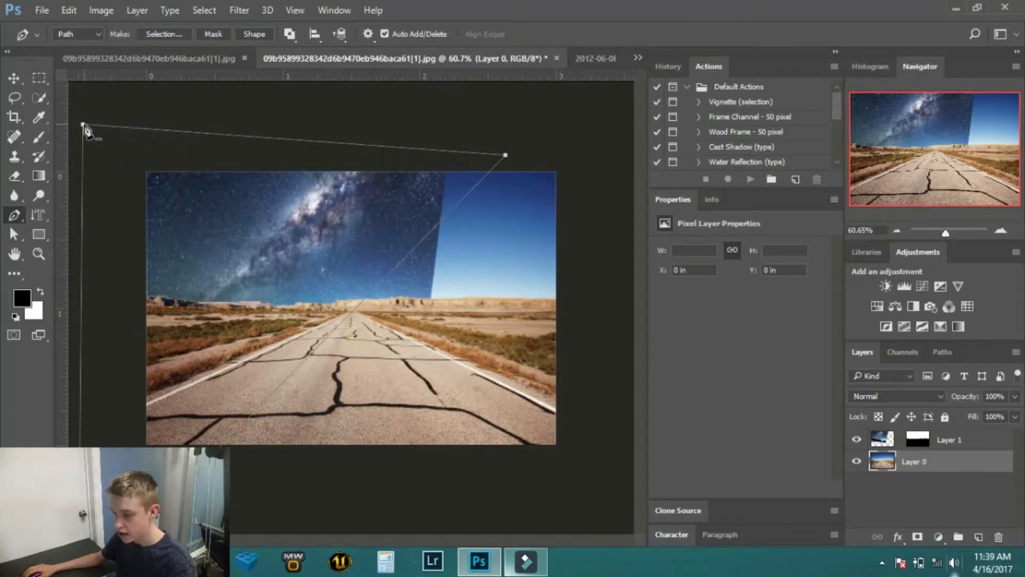
# Make a new anti-aliased selection with a 5-pixel feather radius from the closed pen path over the upper-left half
pyautogui.rightClick(84, 124)
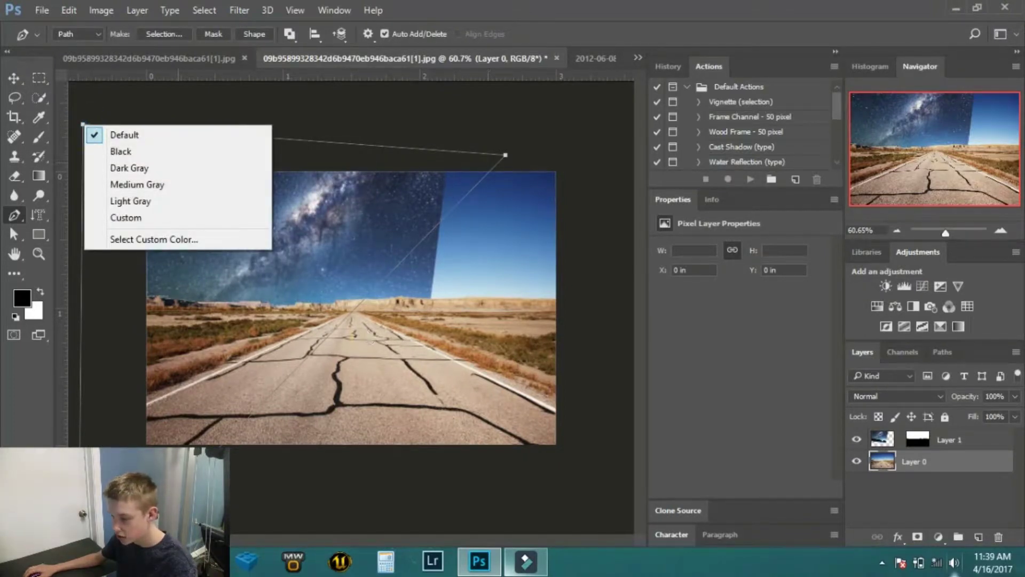
pyautogui.rightClick(196, 344)
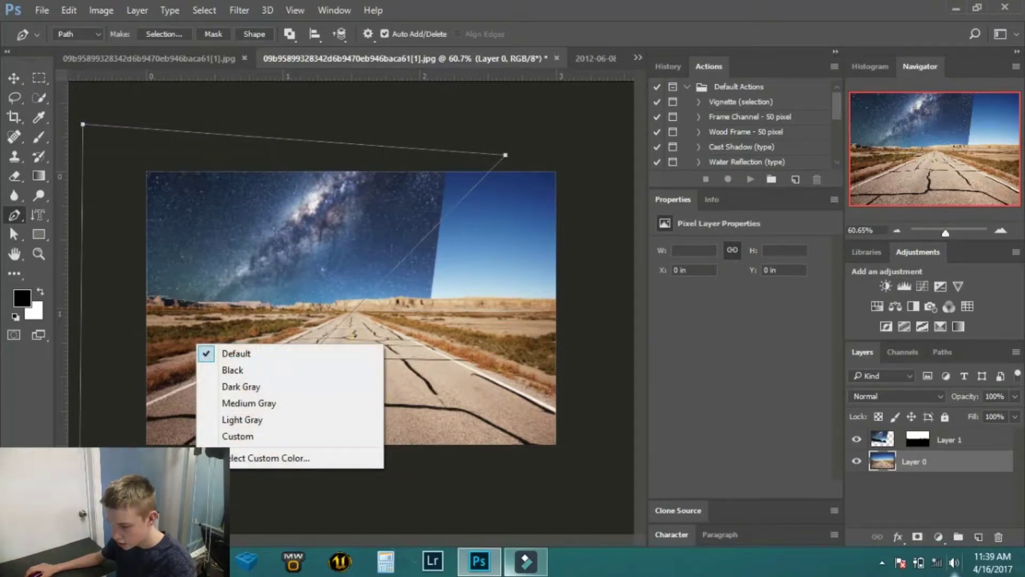
pyautogui.rightClick(118, 296)
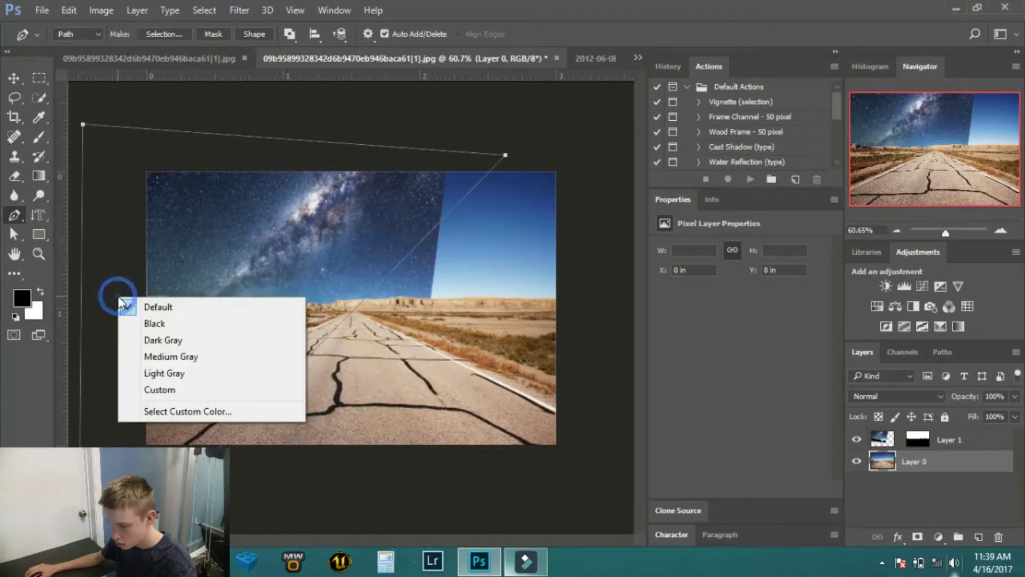
pyautogui.click(21, 206)
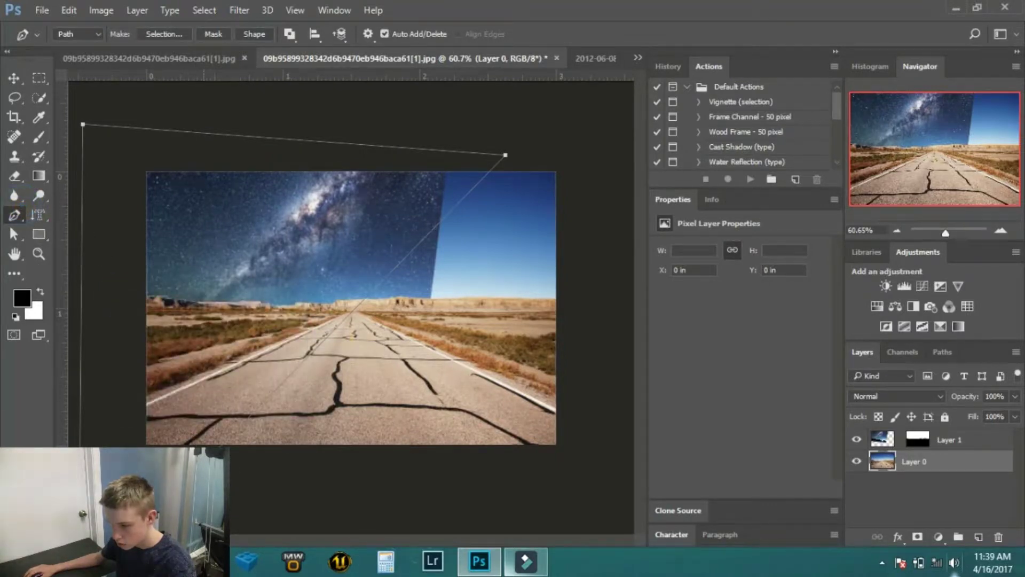
pyautogui.rightClick(197, 343)
pyautogui.press('Escape')
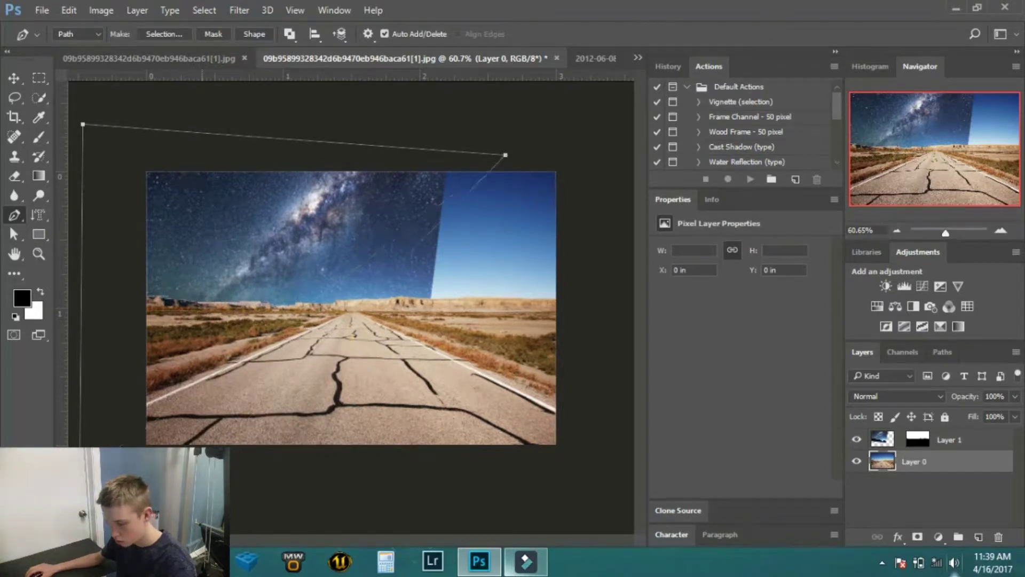
pyautogui.rightClick(196, 442)
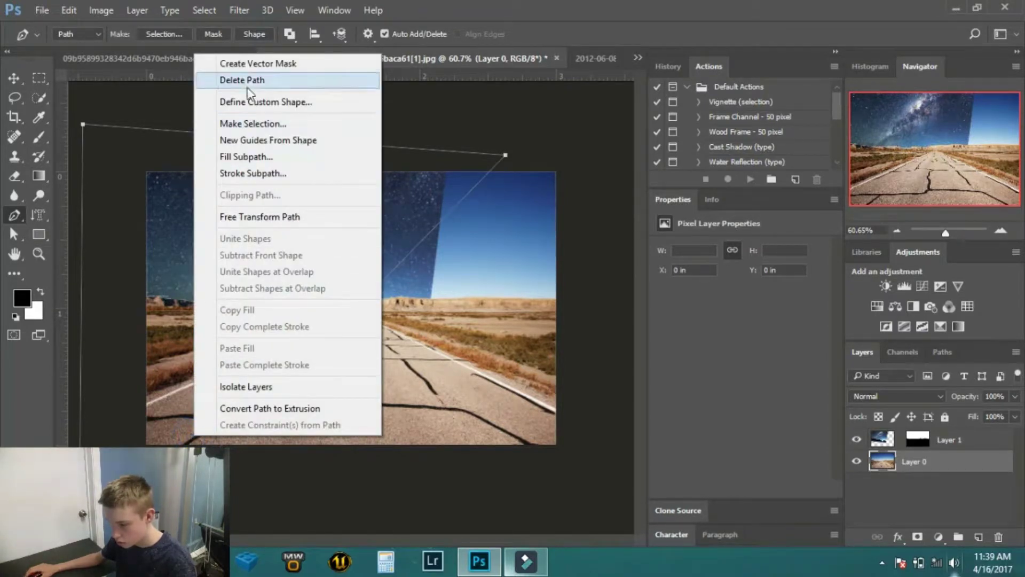
pyautogui.click(266, 123)
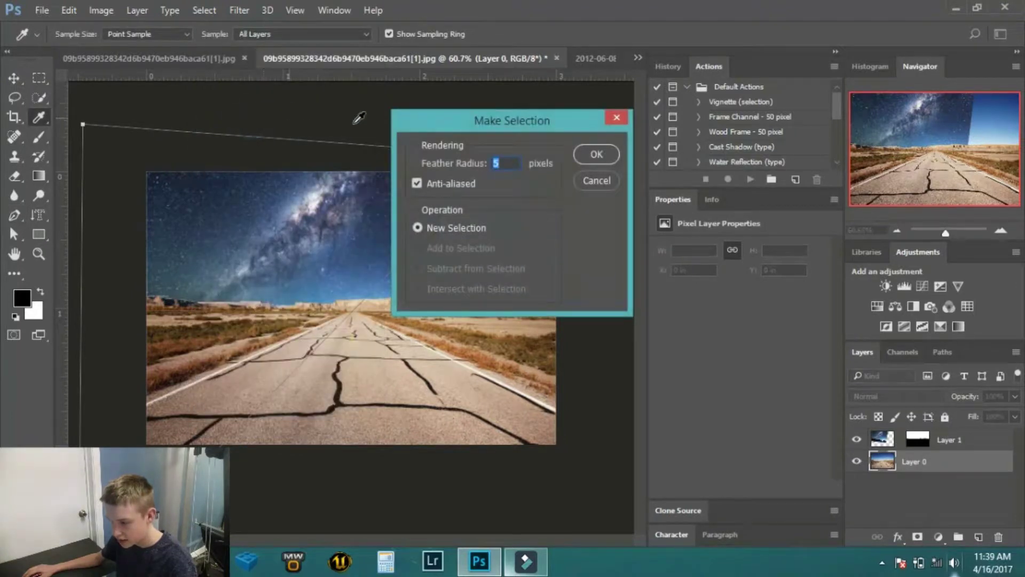
pyautogui.click(615, 155)
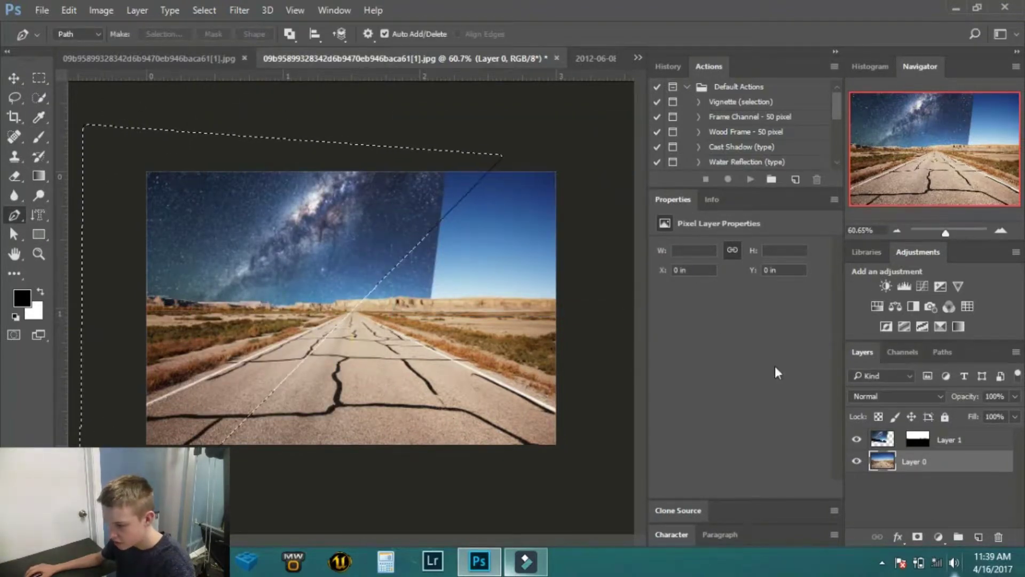
# Create a new layer above the masked Milky Way layer and merge the two into a single layer
pyautogui.hotkey('ctrl', 'shift', 'alt', 'n')
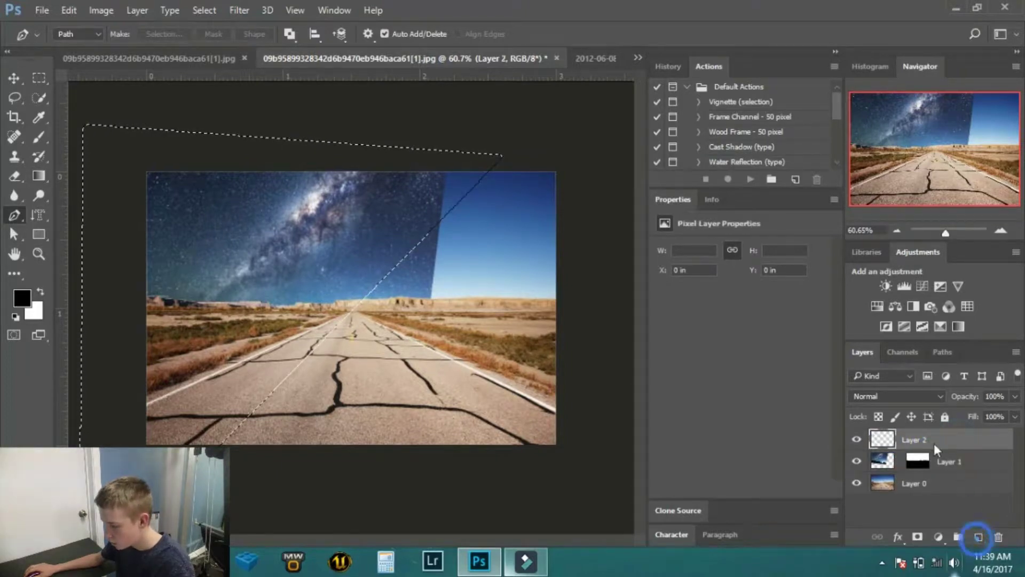
pyautogui.keyDown('ctrl'); pyautogui.click(939, 459); pyautogui.keyUp('ctrl')
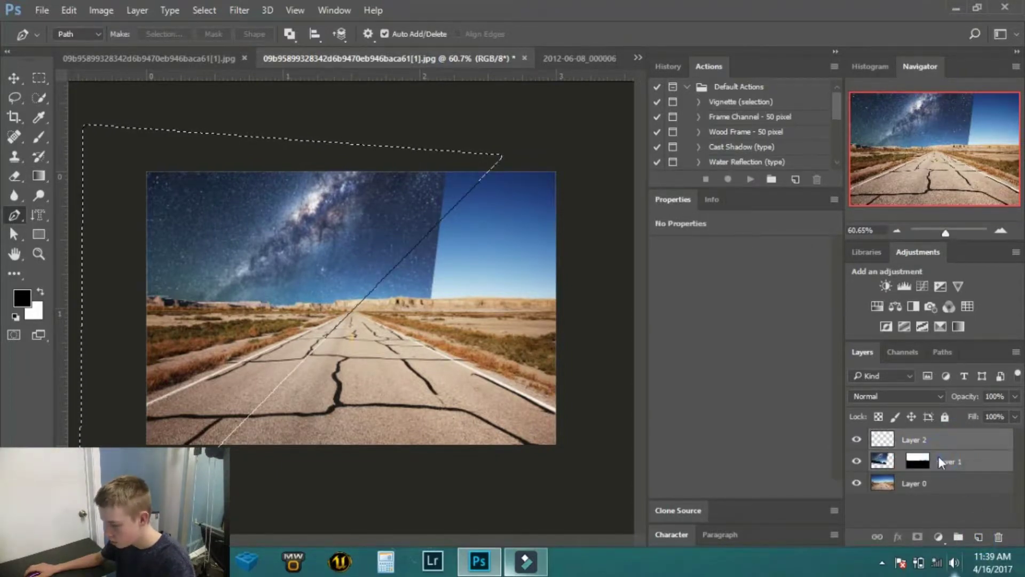
pyautogui.rightClick(938, 456)
pyautogui.click(673, 509)
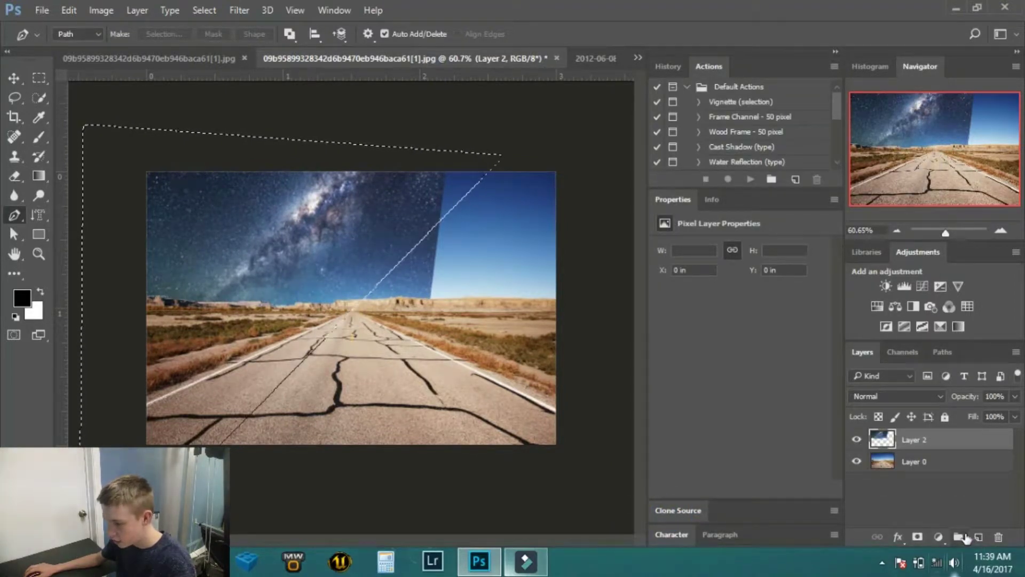
# Try masking Layer 2 with the diagonal selection and shifting its contents, undoing both attempts
pyautogui.click(918, 537)
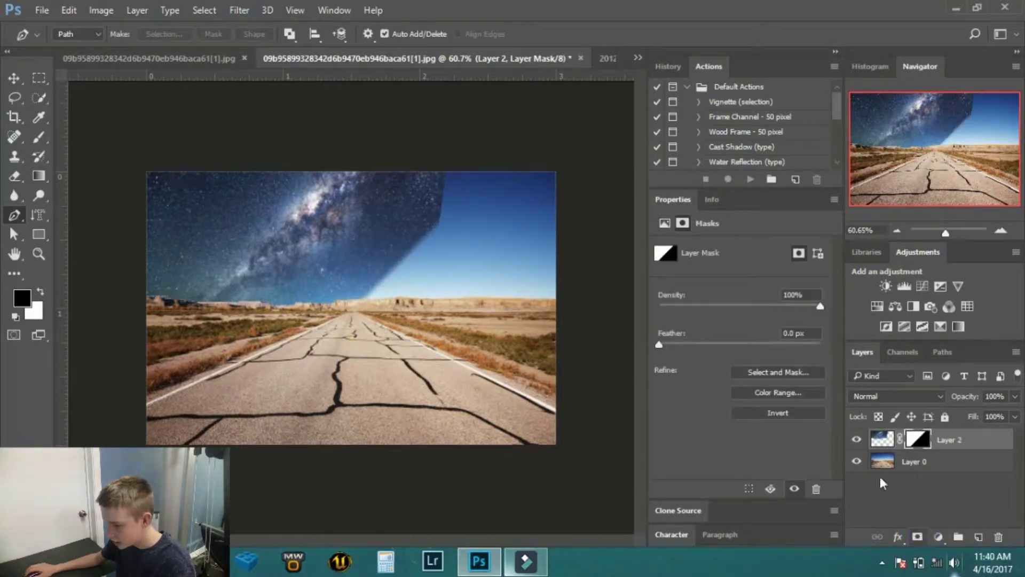
pyautogui.hotkey('ctrl', 'z')
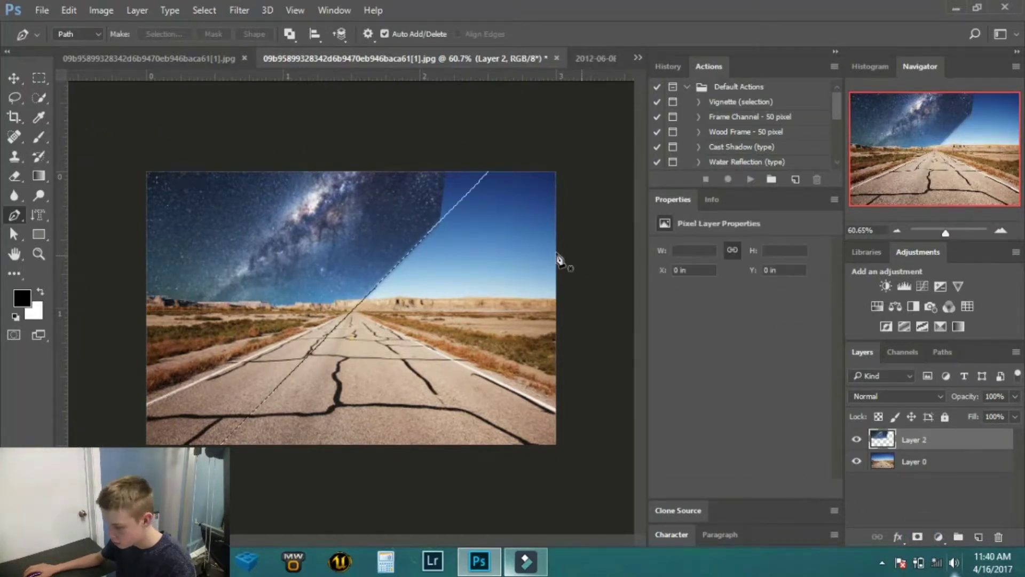
pyautogui.press('v')
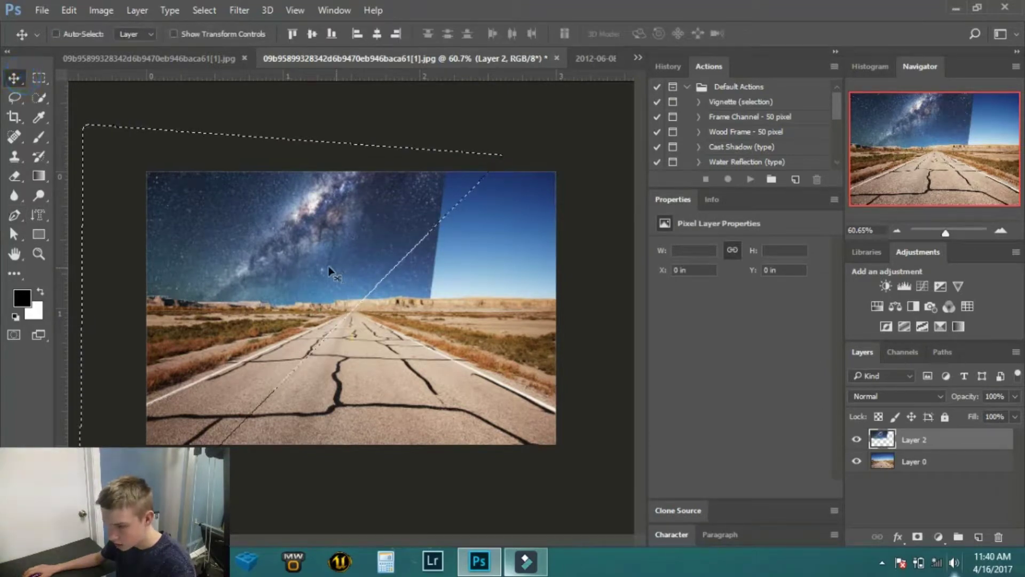
pyautogui.moveTo(332, 271); pyautogui.dragTo(317, 265)
pyautogui.hotkey('ctrl', 'd')
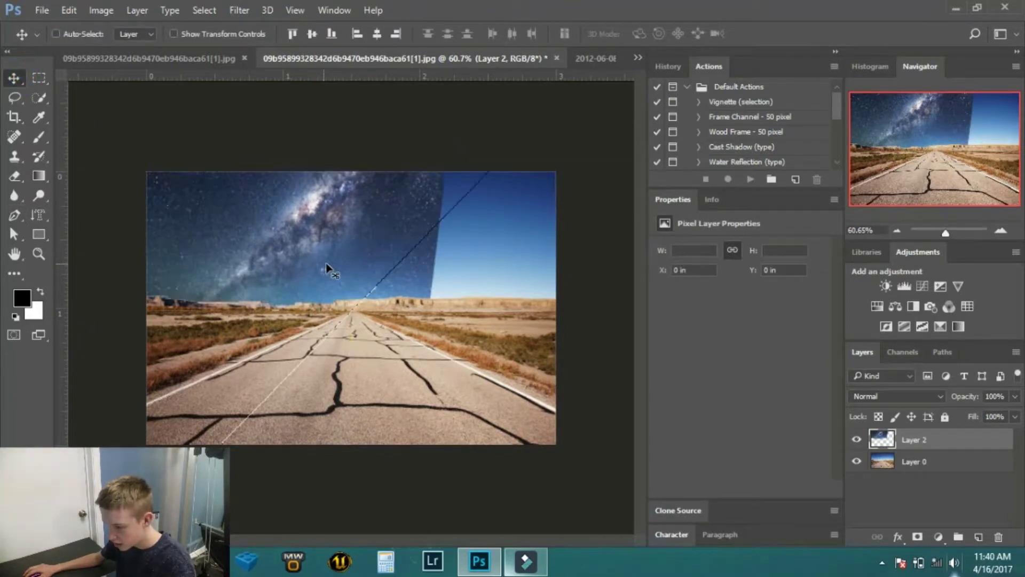
pyautogui.moveTo(481, 152); pyautogui.dragTo(484, 151)
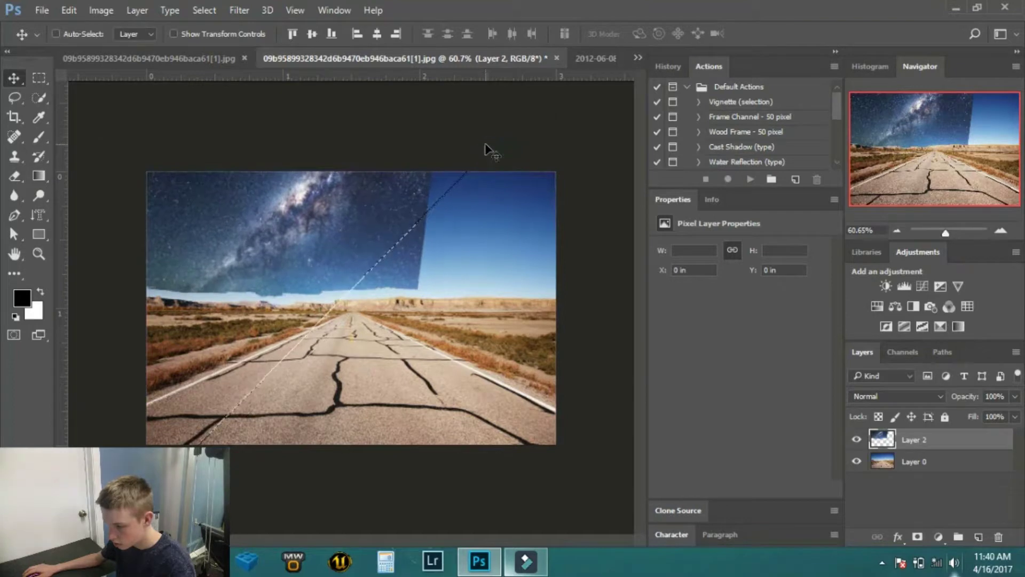
pyautogui.hotkey('ctrl', 'alt', 'z')
pyautogui.hotkey('ctrl', 'alt', 'z')
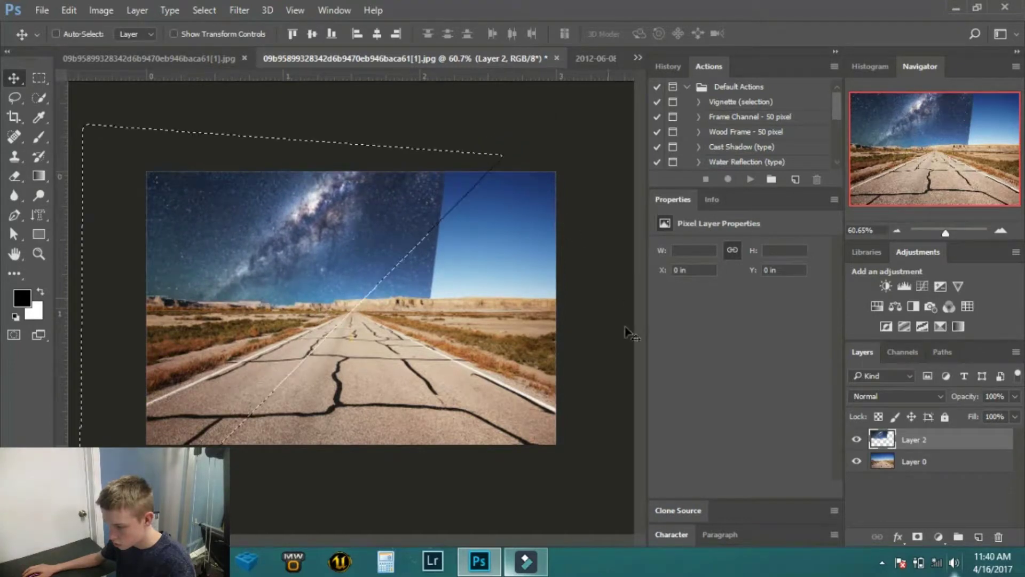
# Add an empty layer above Layer 0, shift the diagonal selection leftward on it, and add a layer mask to Layer 2 from that selection
pyautogui.click(908, 461)
pyautogui.click(980, 536)
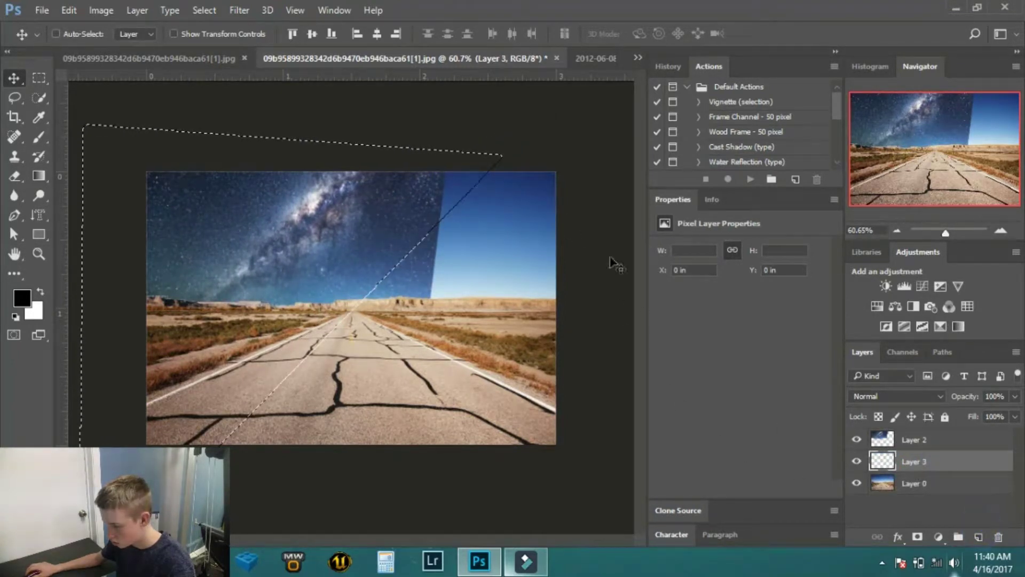
pyautogui.moveTo(435, 165); pyautogui.dragTo(454, 155)
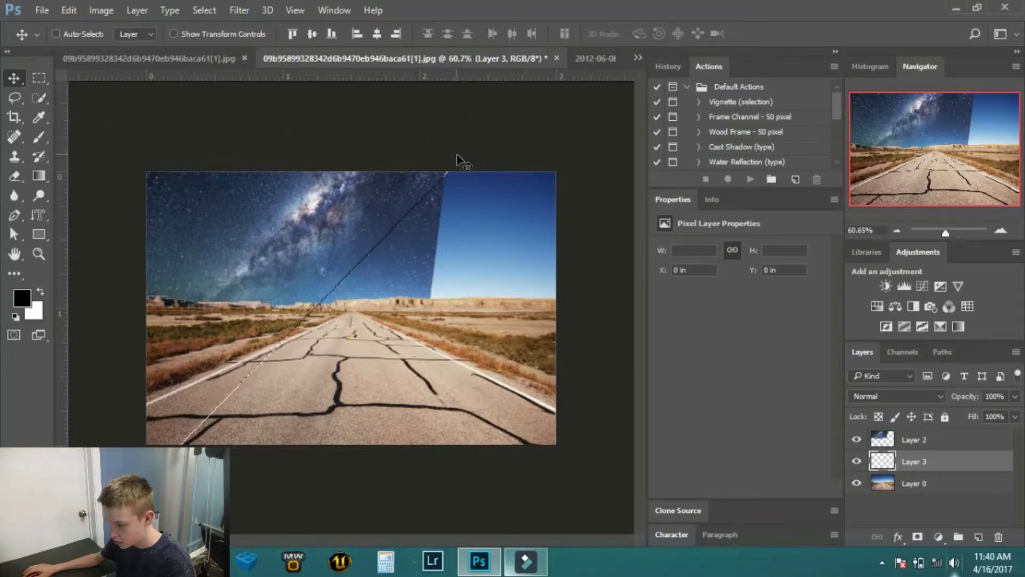
pyautogui.click(902, 439)
pyautogui.click(917, 536)
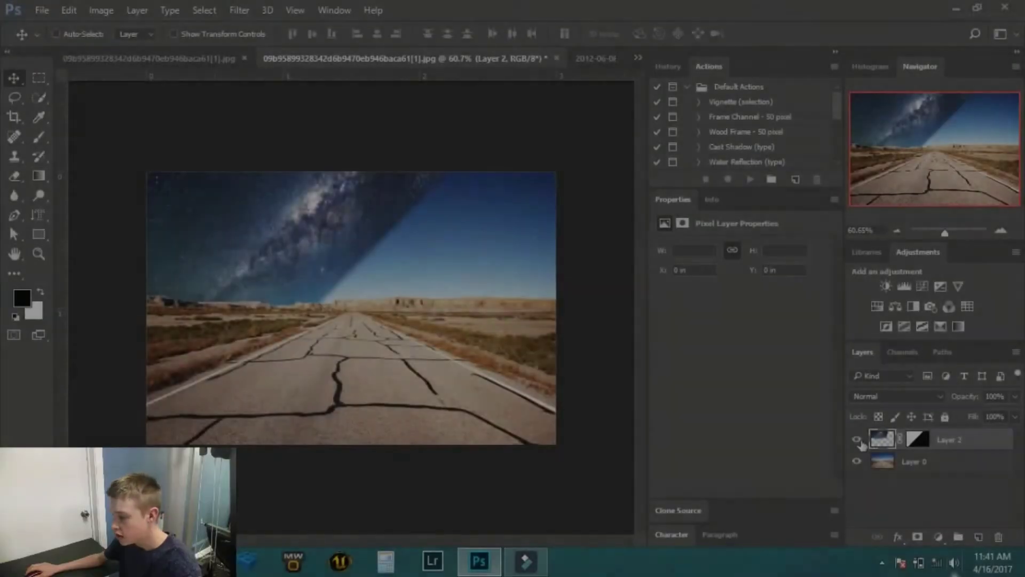
# Toggle Layer 2's visibility to compare the road photo with and without the masked Milky Way sky
pyautogui.click(856, 440)
pyautogui.click(857, 439)
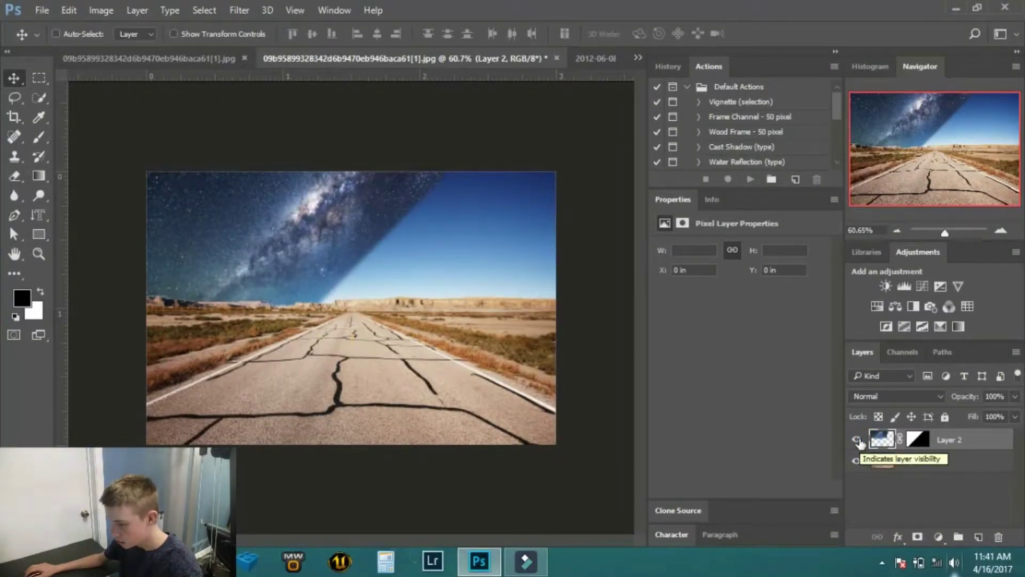
pyautogui.click(857, 439)
pyautogui.click(856, 439)
# On Layer 0, draw a closed pen path around the upper-left half, following the diagonal edge of the Milky Way sky
pyautogui.click(866, 453)
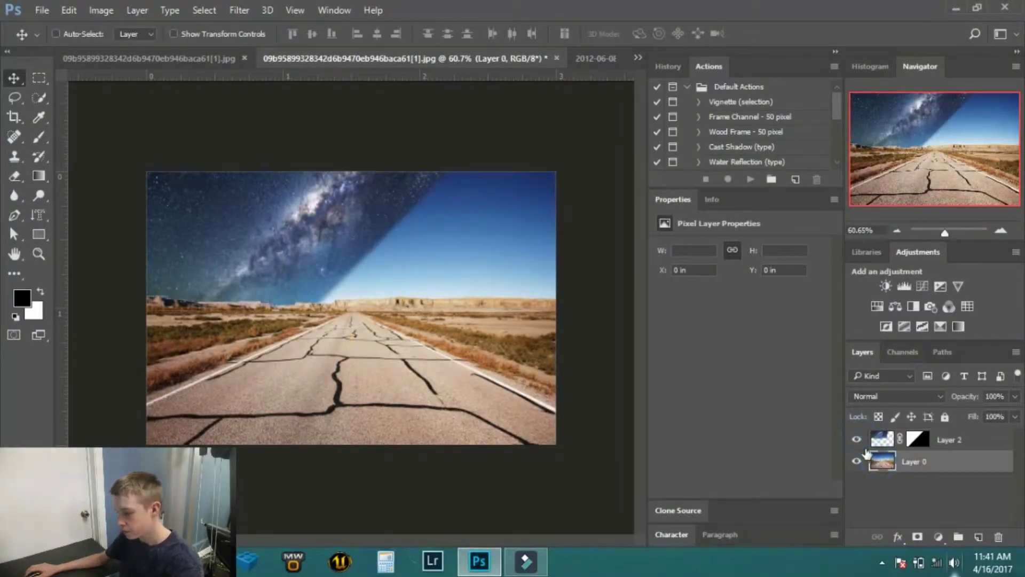
pyautogui.click(14, 216)
pyautogui.click(449, 172)
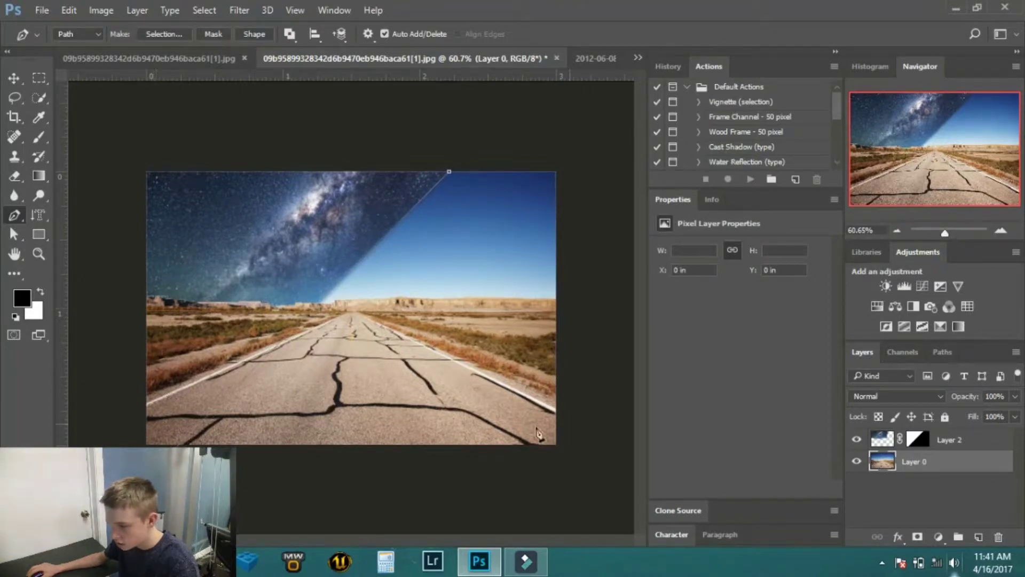
pyautogui.click(125, 139)
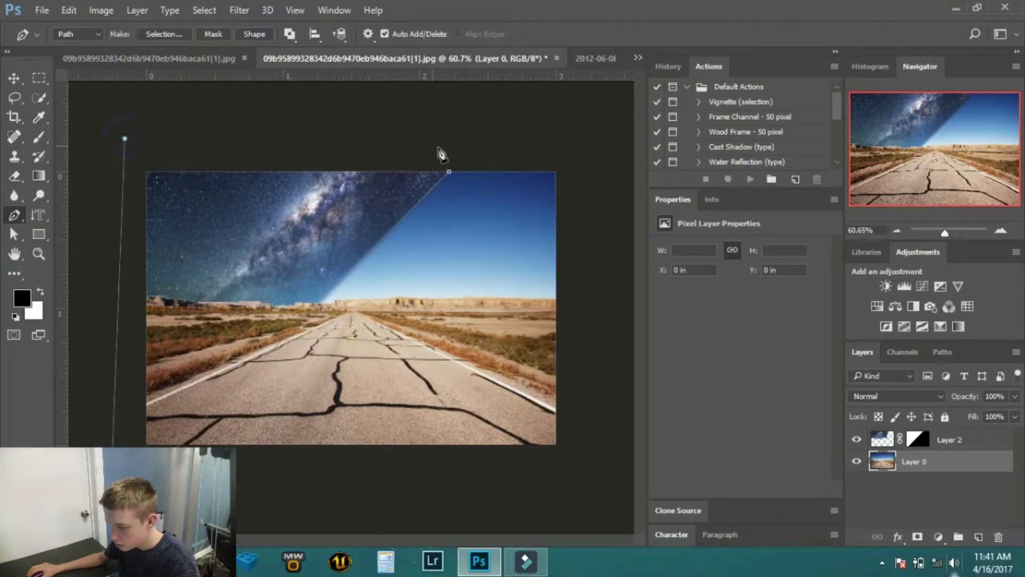
pyautogui.click(440, 148)
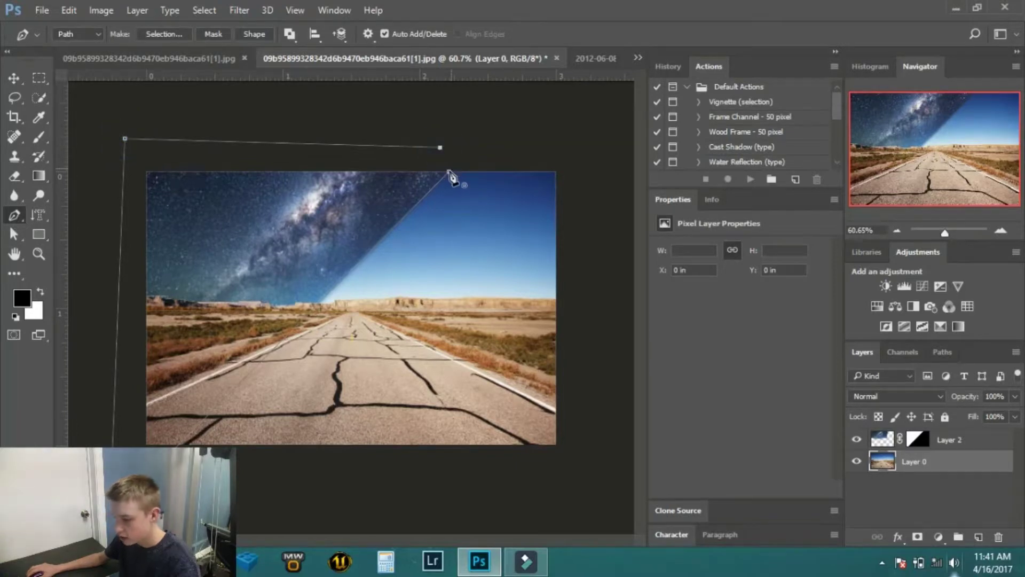
pyautogui.rightClick(437, 143)
pyautogui.click(414, 138)
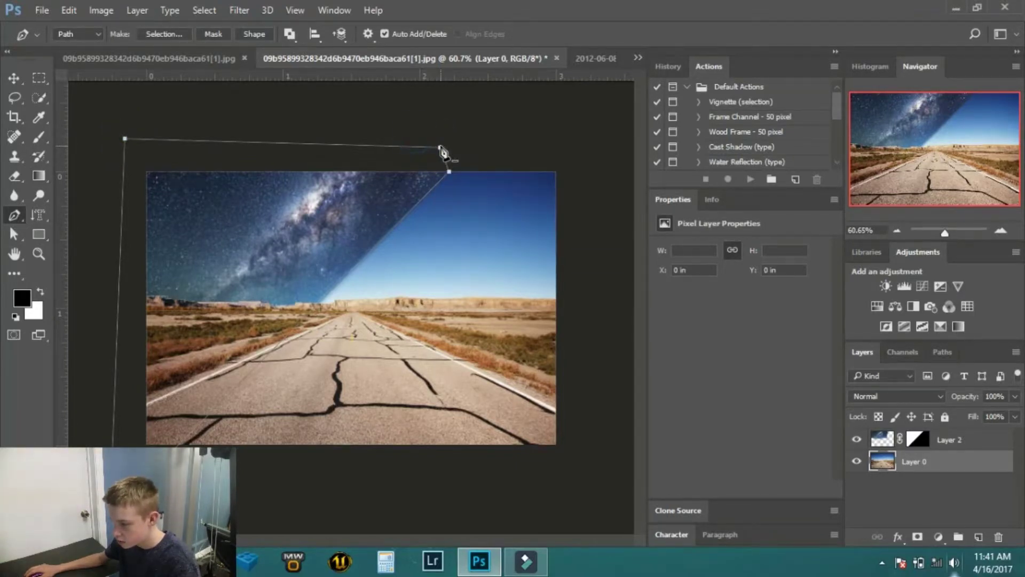
# Convert the pen path to a selection and copy the selected upper-left part of Layer 0 to a new layer
pyautogui.rightClick(441, 149)
pyautogui.rightClick(429, 157)
pyautogui.rightClick(398, 162)
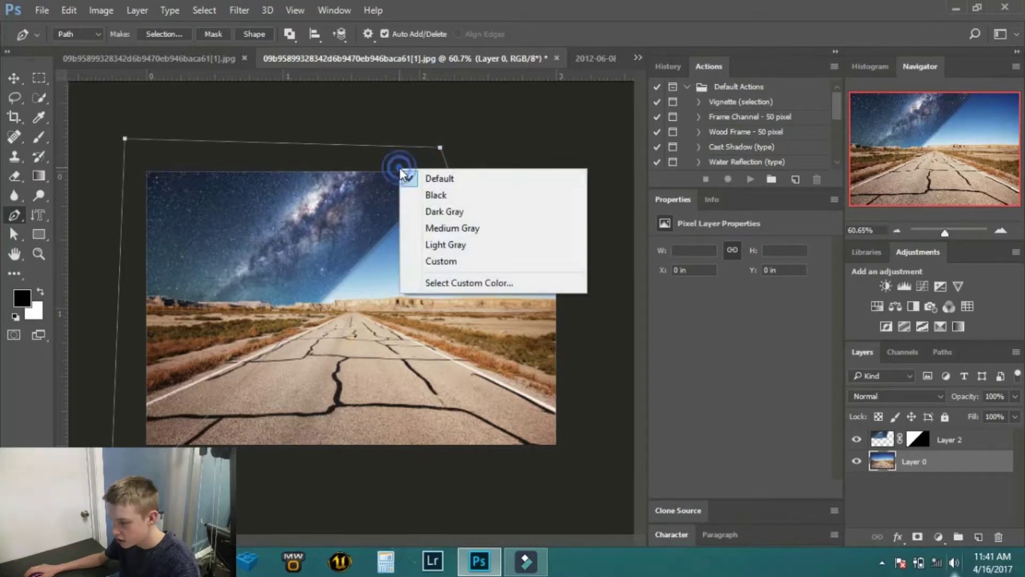
pyautogui.click(473, 153)
pyautogui.rightClick(451, 177)
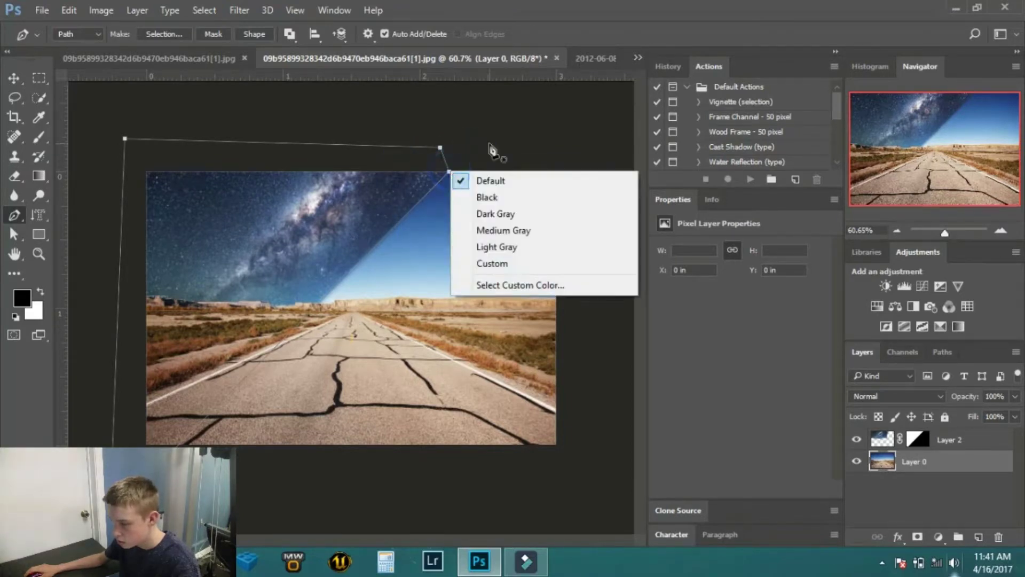
pyautogui.click(488, 146)
pyautogui.rightClick(450, 176)
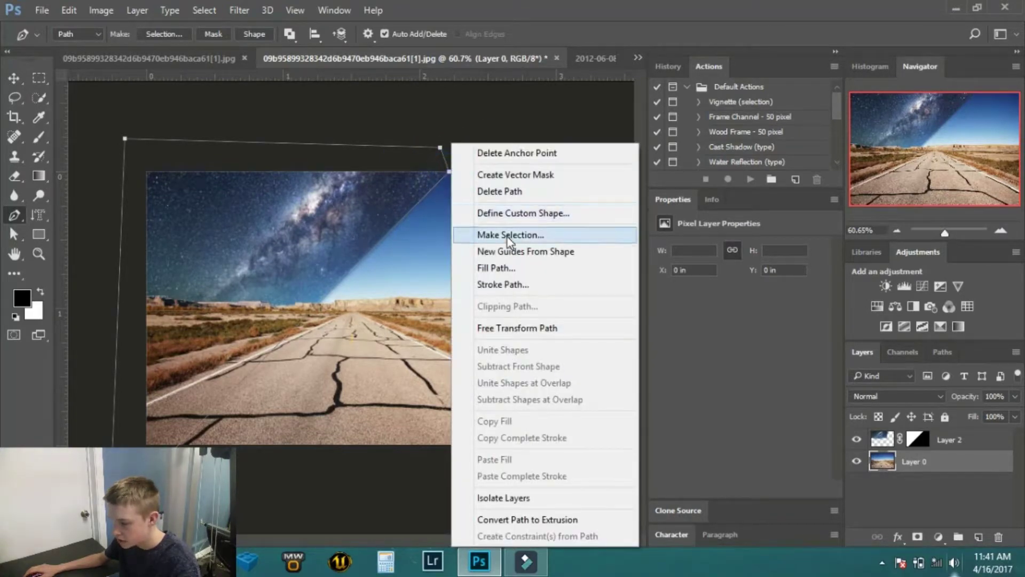
pyautogui.click(486, 231)
pyautogui.click(593, 154)
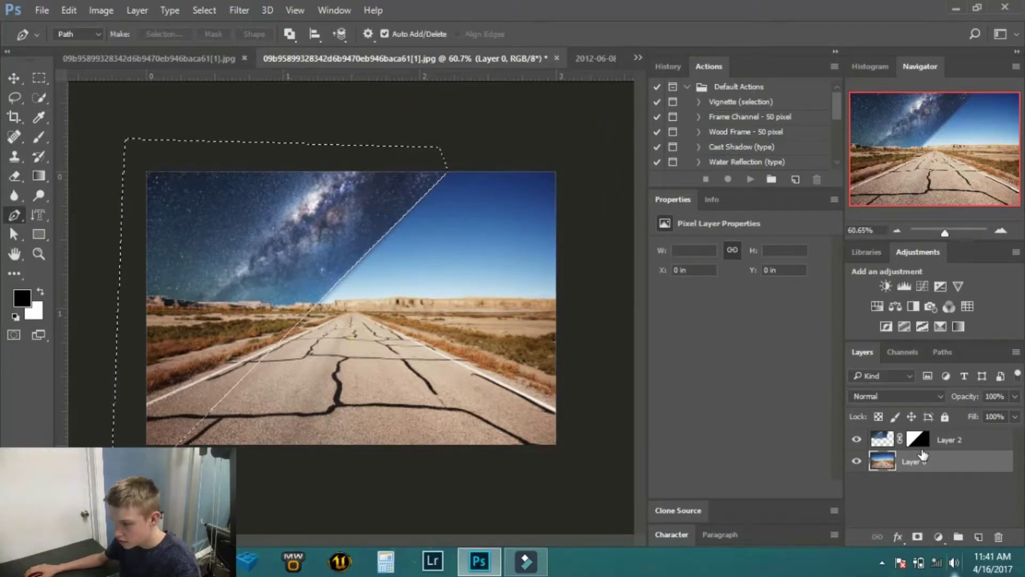
pyautogui.hotkey('ctrl', 'j')
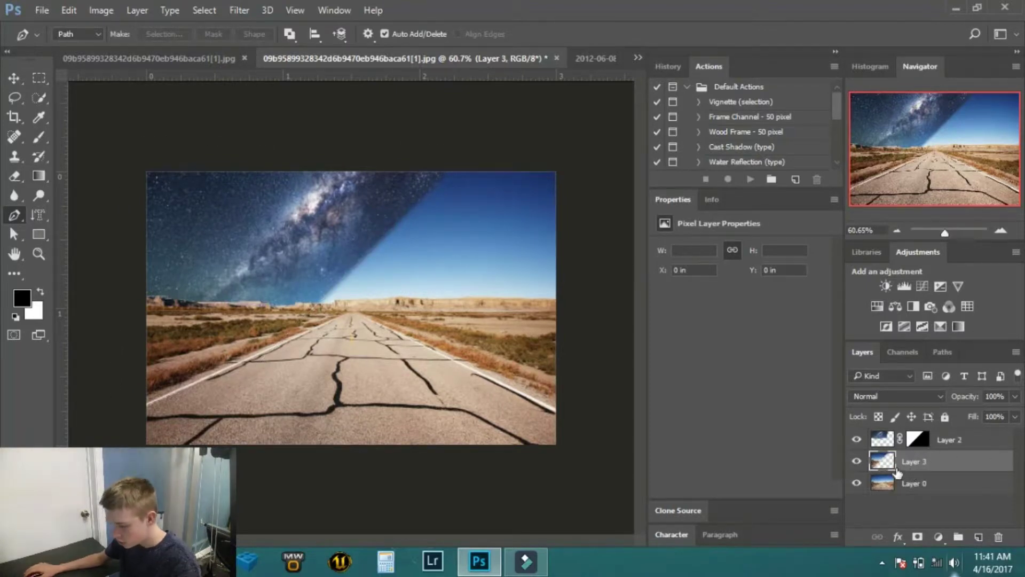
# Try sliding the copied upper-left part of the road photo across the image, undoing the moves
pyautogui.press('v')
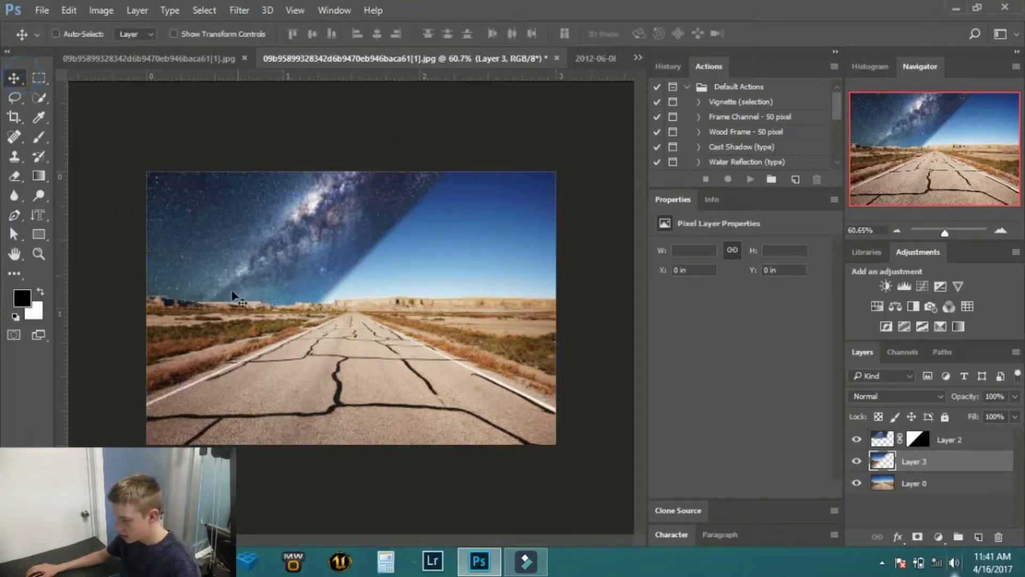
pyautogui.moveTo(285, 345); pyautogui.dragTo(308, 348)
pyautogui.moveTo(398, 372); pyautogui.dragTo(484, 358)
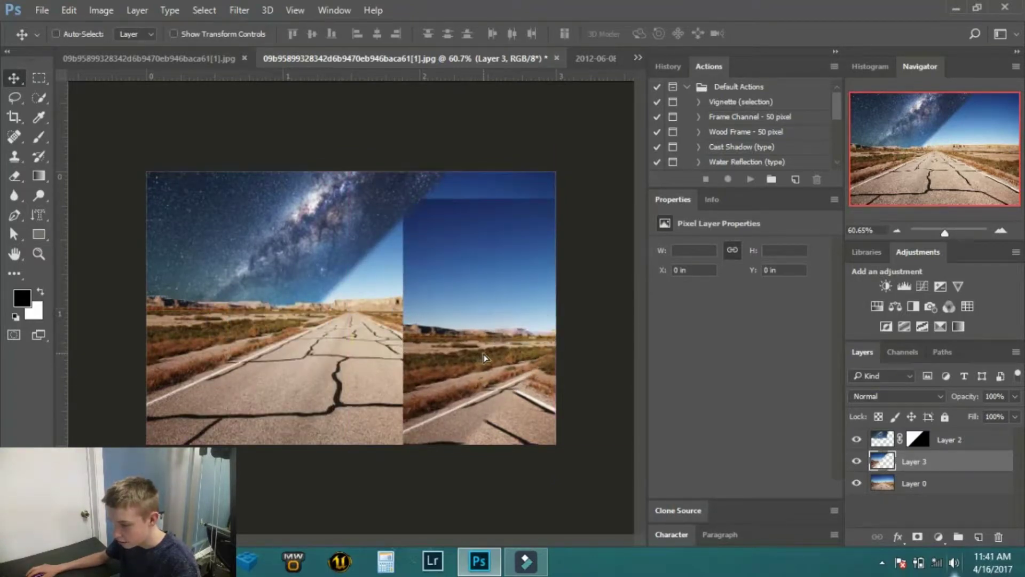
pyautogui.hotkey('ctrl', 'z')
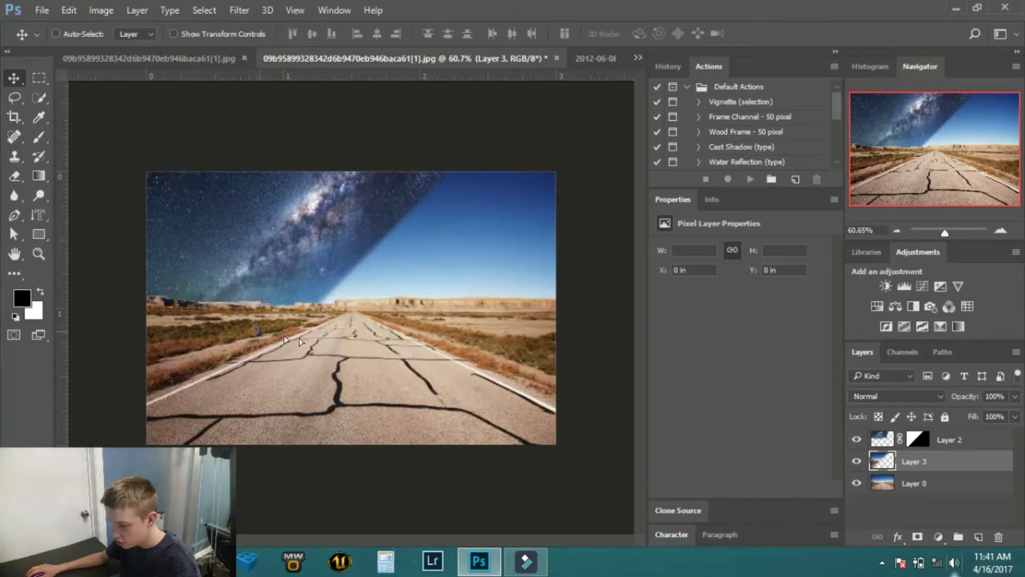
pyautogui.moveTo(285, 339); pyautogui.dragTo(332, 343)
pyautogui.hotkey('ctrl', 'z')
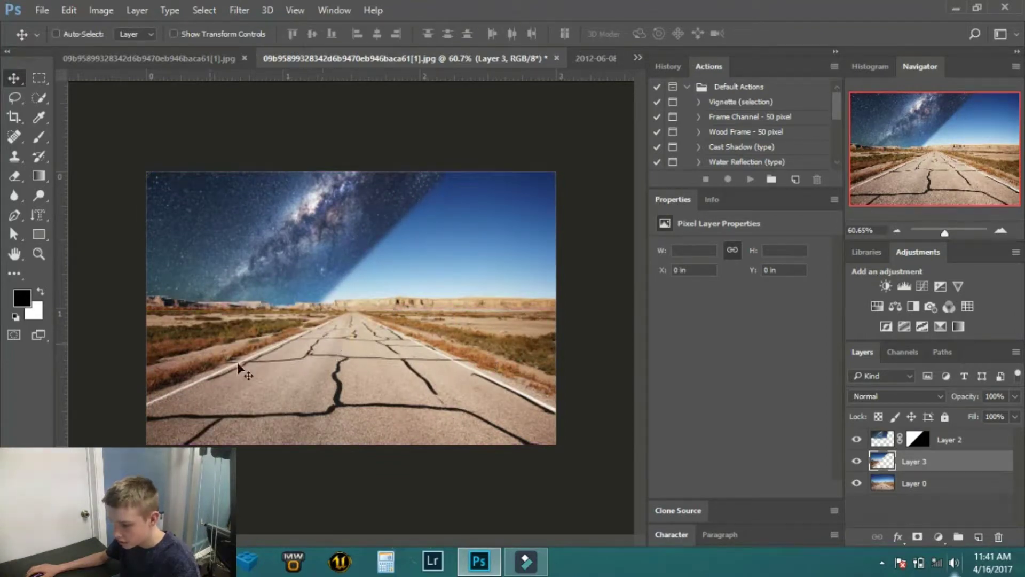
# Toggle Layer 0's visibility to inspect the copied upper-left part of the road photo on its own
pyautogui.click(857, 484)
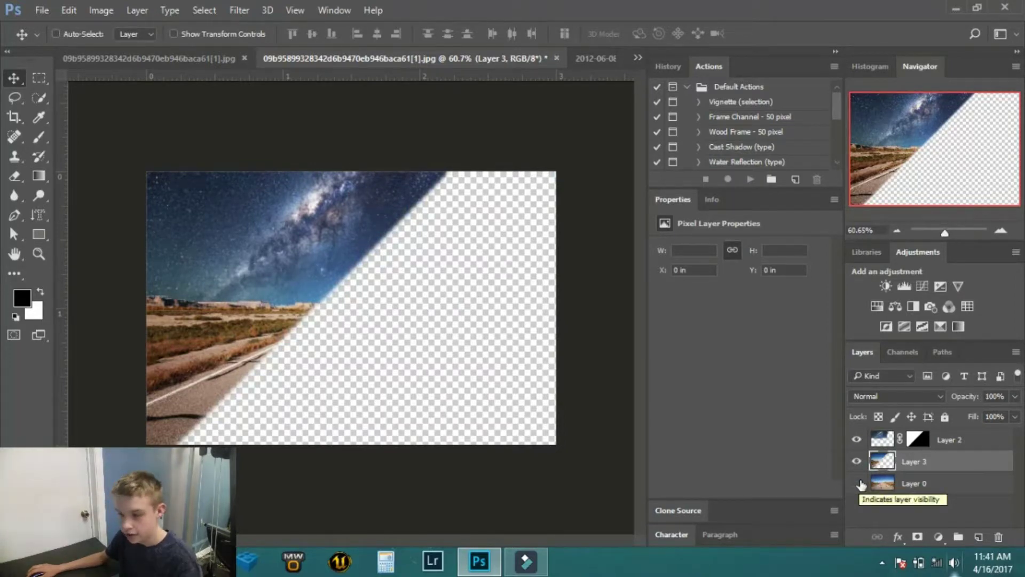
pyautogui.click(857, 484)
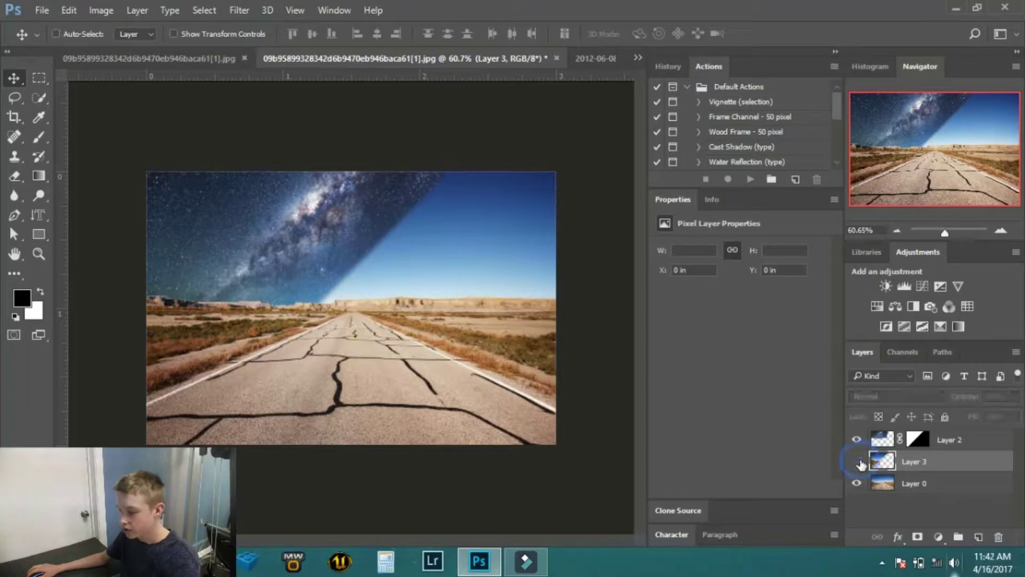
pyautogui.click(855, 485)
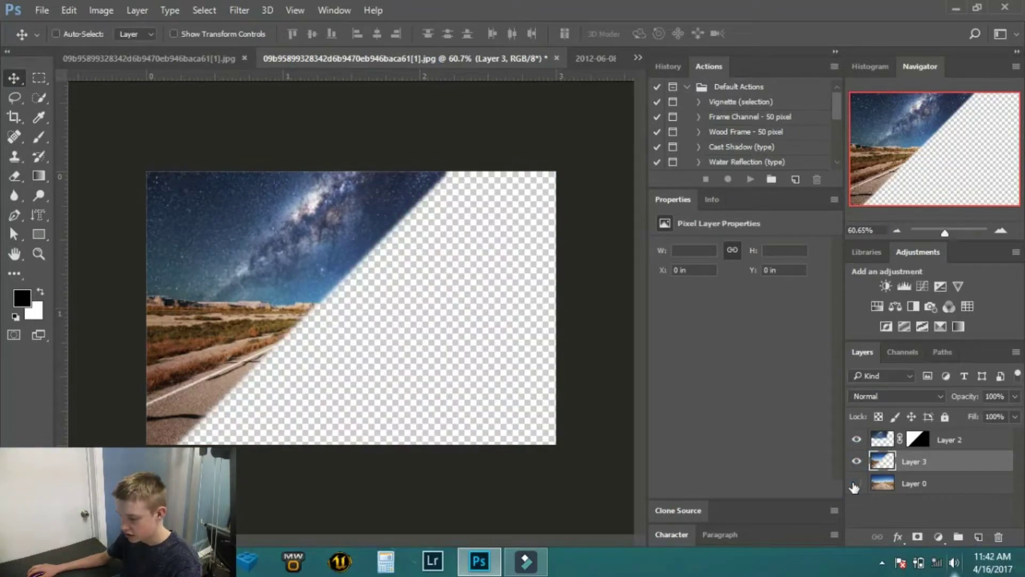
pyautogui.click(855, 483)
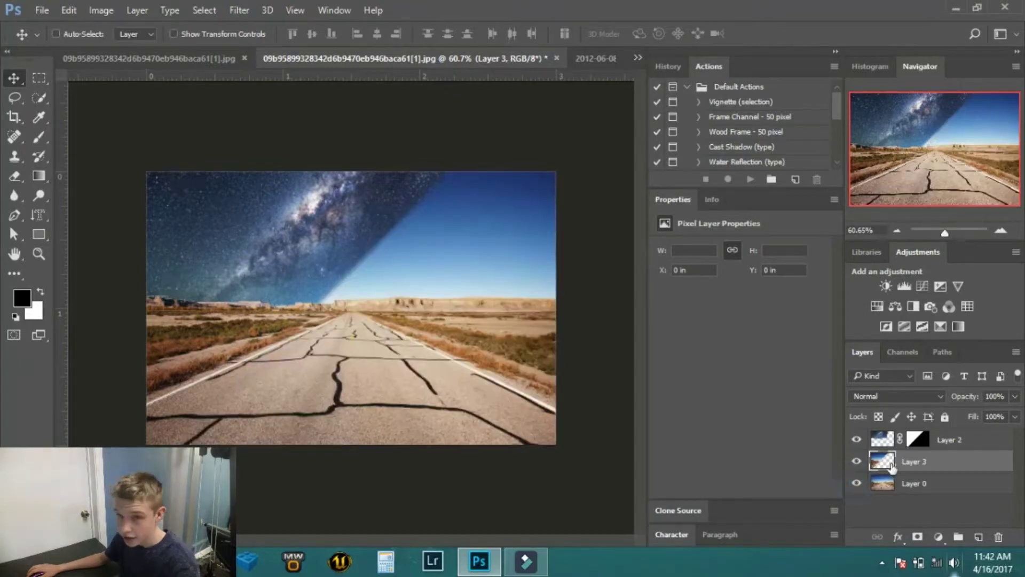
# Open the Camera Raw filter on Layer 3 and set exposure to -1.10, temperature to -23, clarity to +29 and contrast to +29
pyautogui.click(250, 16)
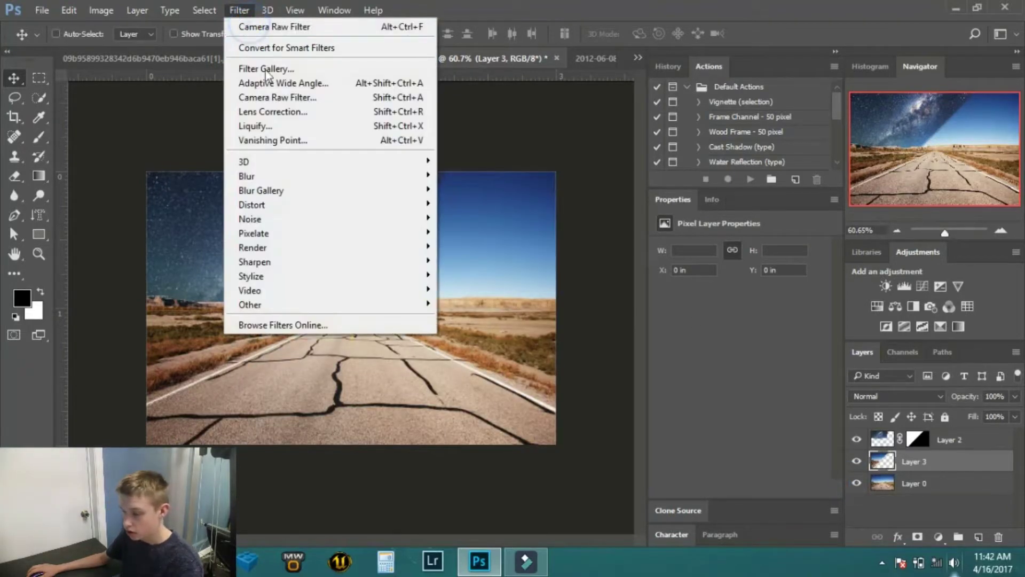
pyautogui.click(270, 96)
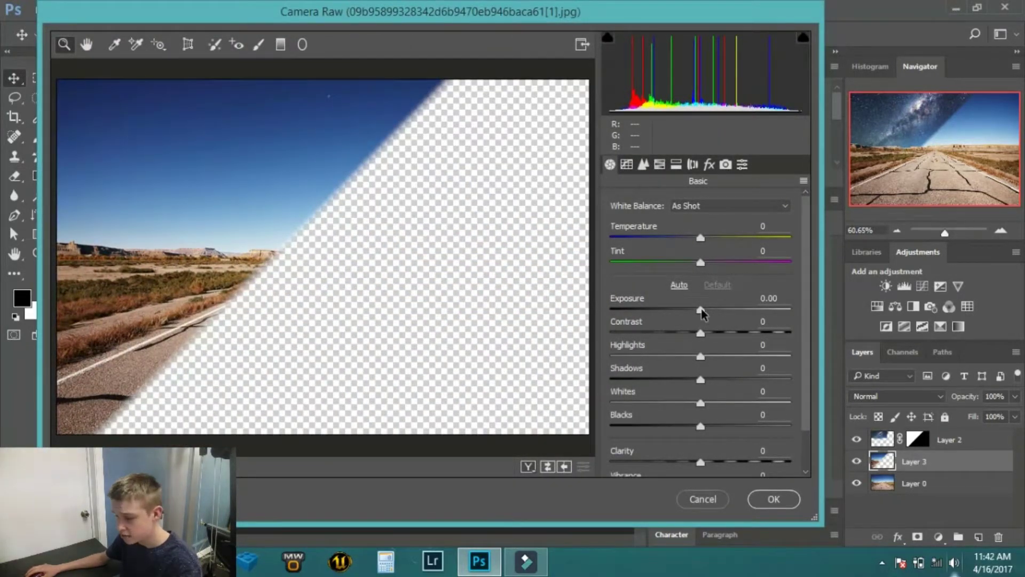
pyautogui.moveTo(701, 313); pyautogui.dragTo(682, 312)
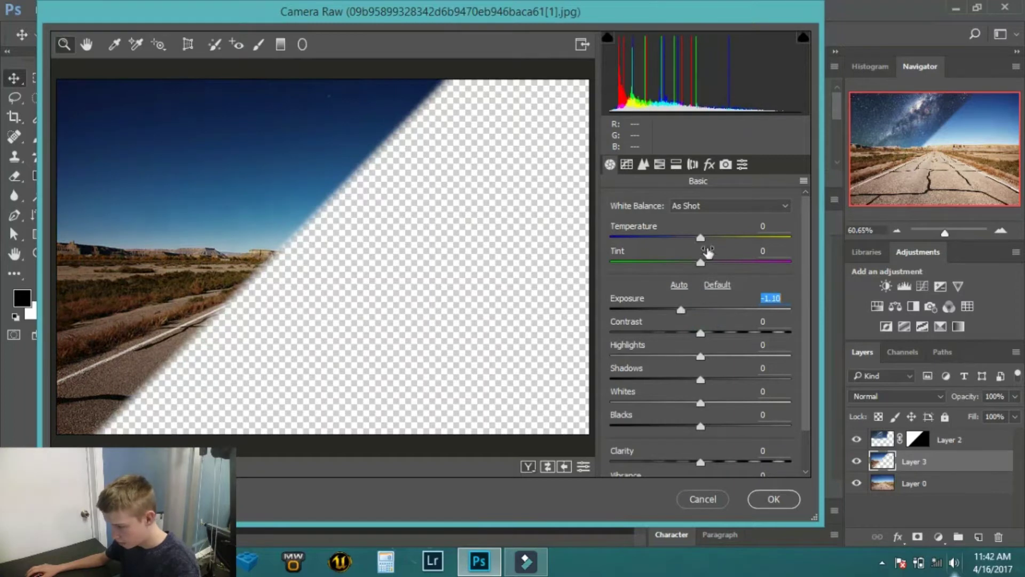
pyautogui.moveTo(700, 237); pyautogui.dragTo(680, 237)
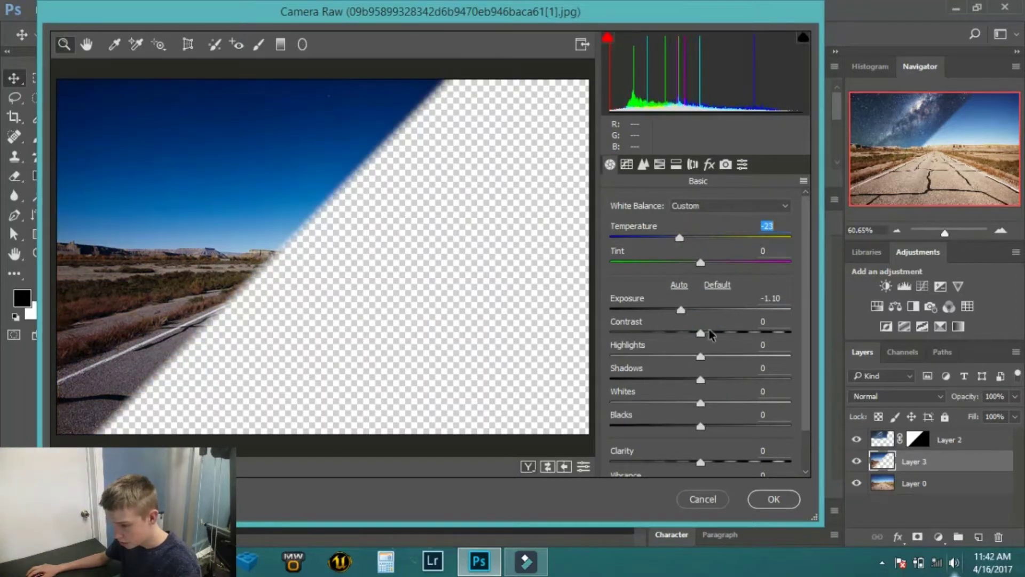
pyautogui.scroll(-1, 710, 334)
pyautogui.moveTo(701, 415); pyautogui.dragTo(727, 419)
pyautogui.moveTo(701, 285); pyautogui.dragTo(730, 290)
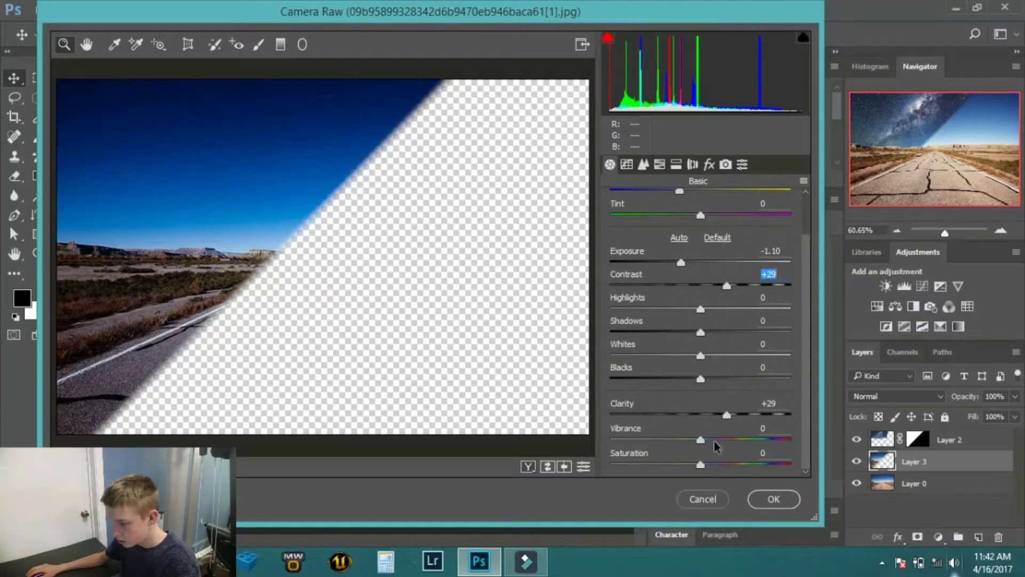
# Lower Layer 3's saturation strongly, set temperature to -39 and exposure to -1.65, and apply the Camera Raw filter
pyautogui.moveTo(704, 465); pyautogui.dragTo(650, 459)
pyautogui.scroll(2, 736, 359)
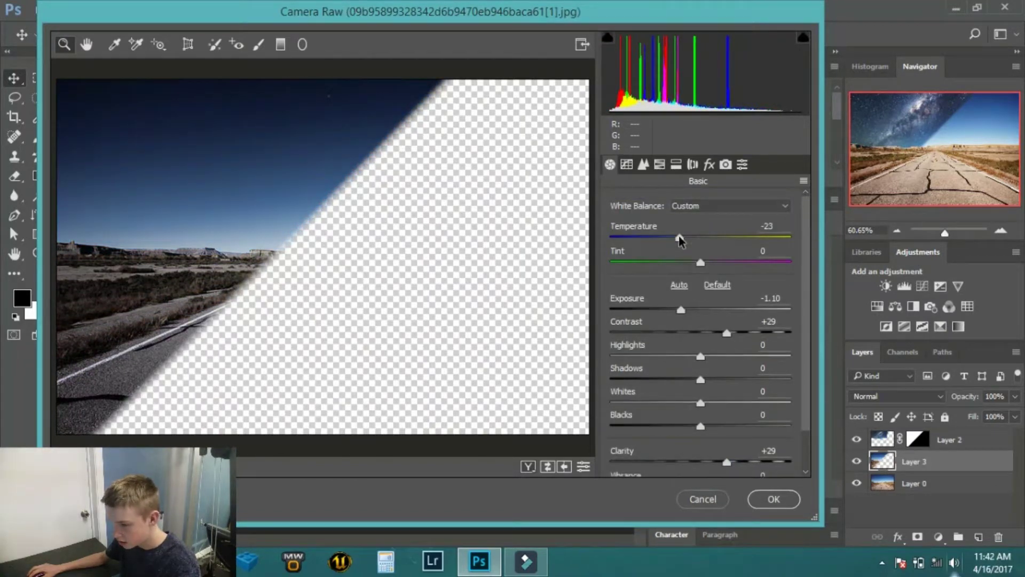
pyautogui.moveTo(680, 238); pyautogui.dragTo(666, 237)
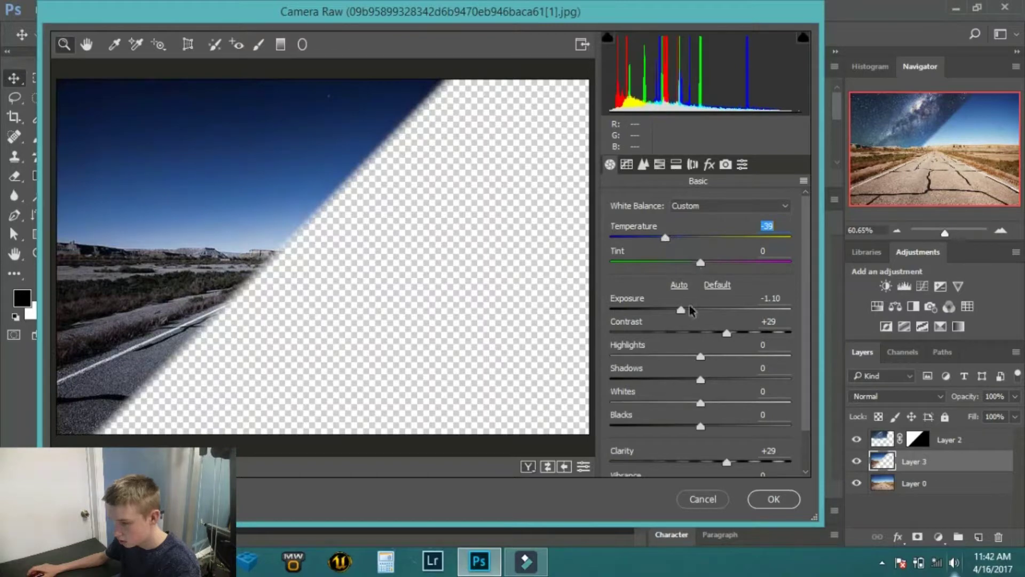
pyautogui.moveTo(689, 310); pyautogui.dragTo(674, 313)
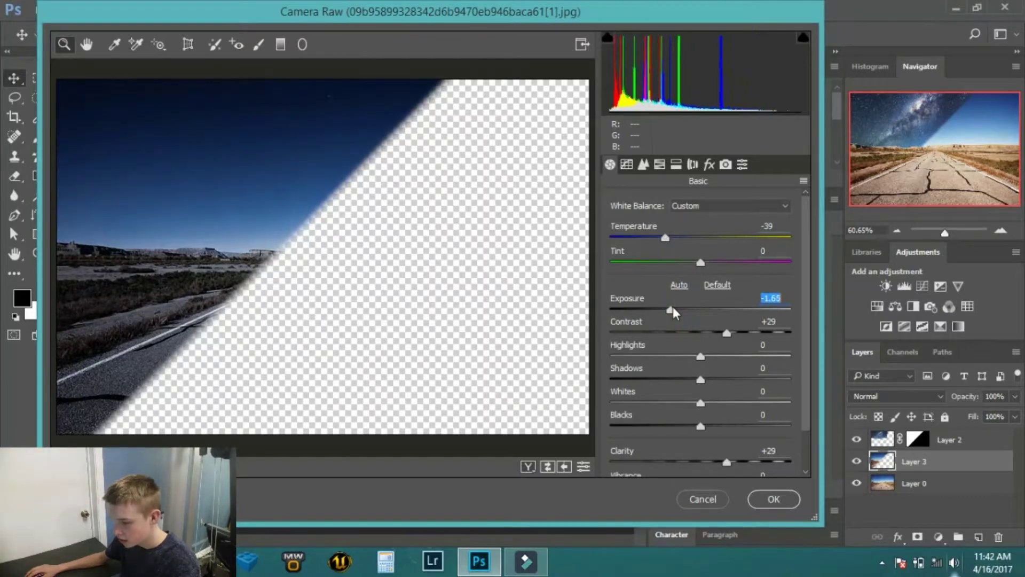
pyautogui.click(772, 500)
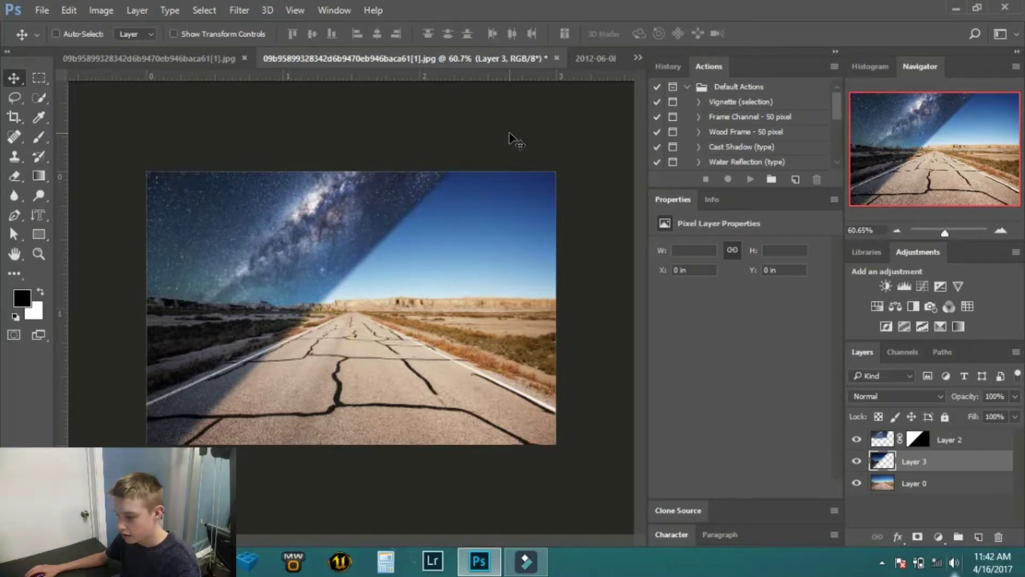
pyautogui.click(856, 483)
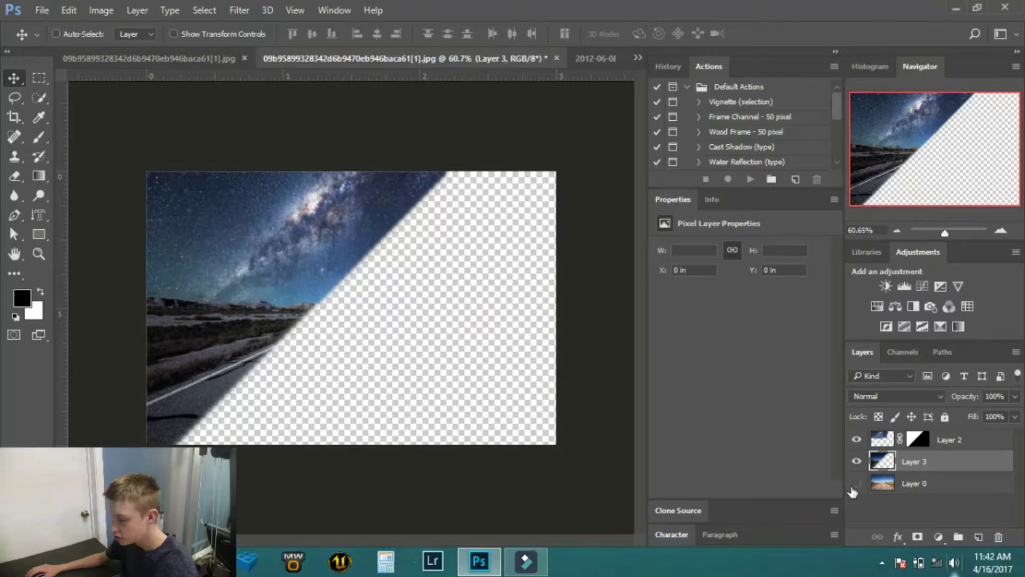
pyautogui.click(856, 483)
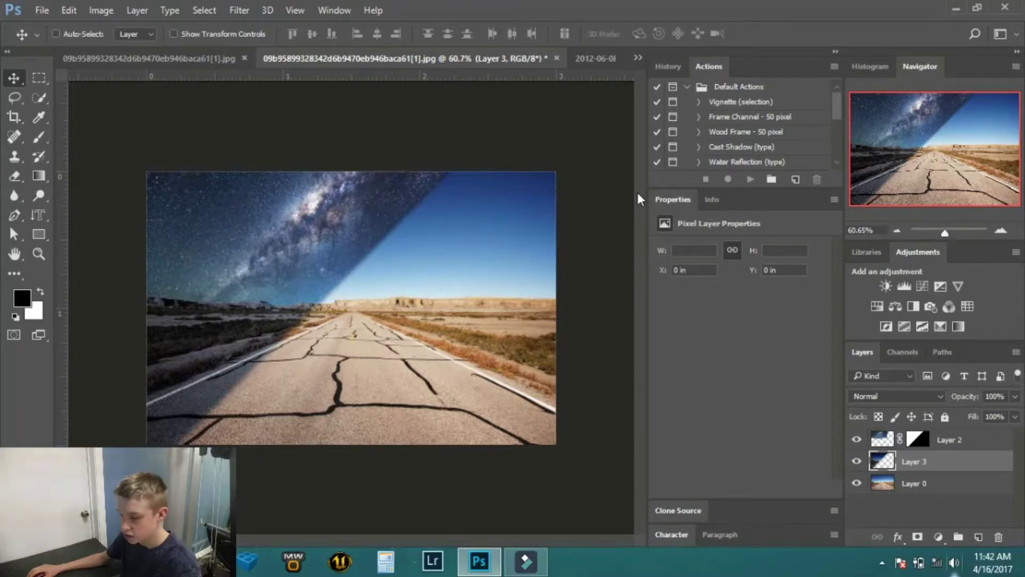
# With Layer 2's mask active, draw a closed pen path around a narrow strip along the diagonal edge of the Milky Way sky
pyautogui.click(15, 216)
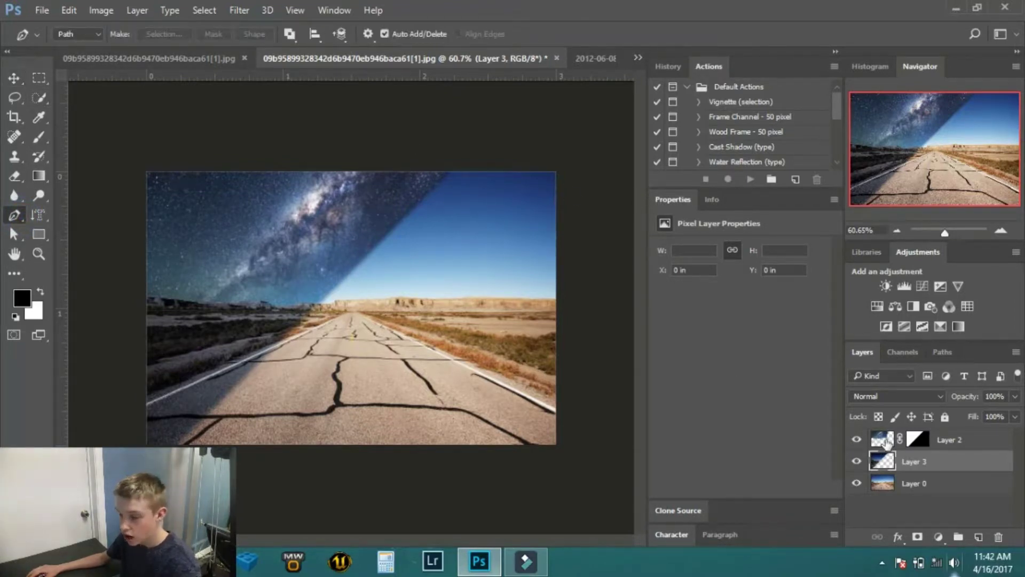
pyautogui.click(922, 442)
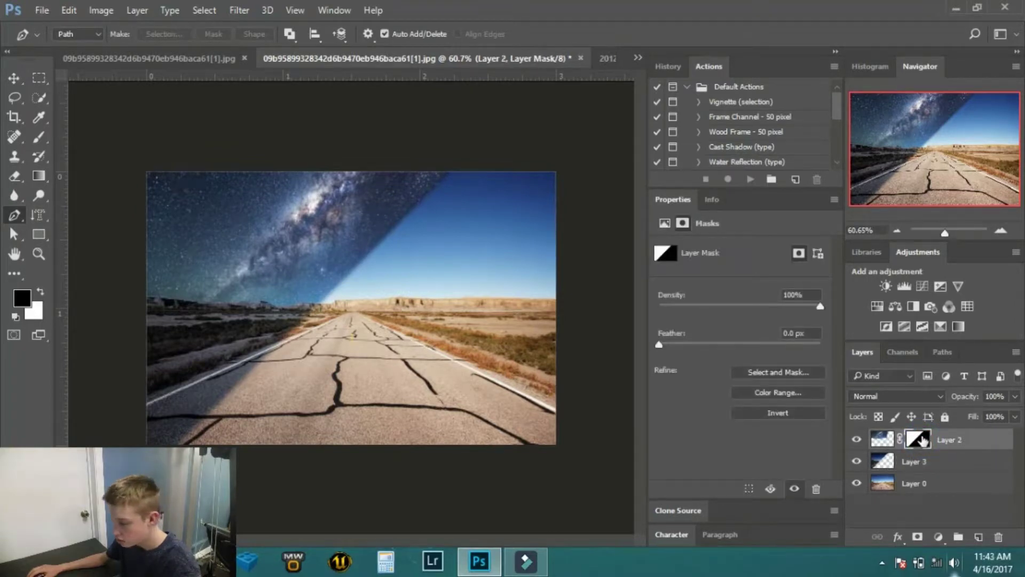
pyautogui.click(889, 442)
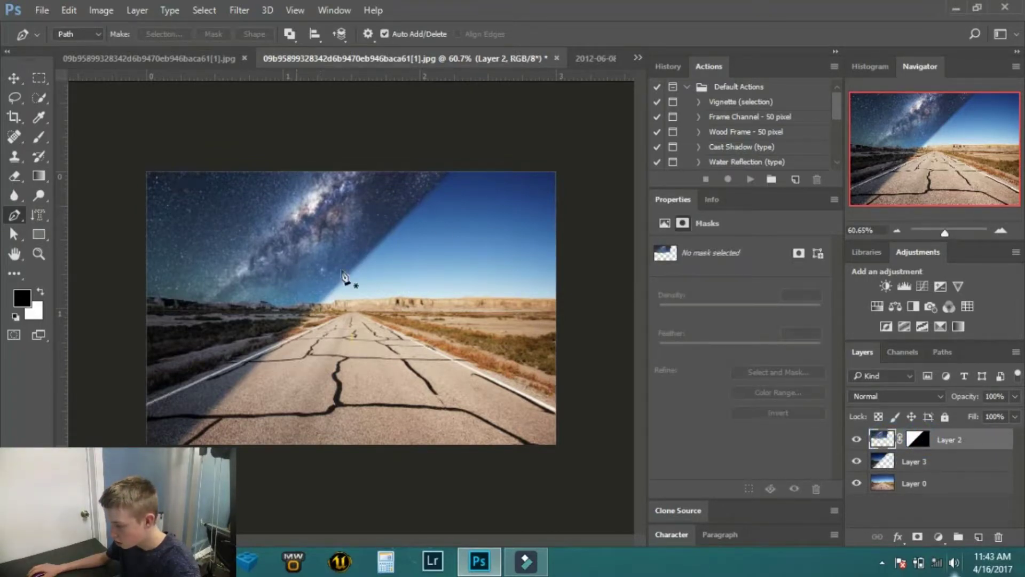
pyautogui.click(918, 439)
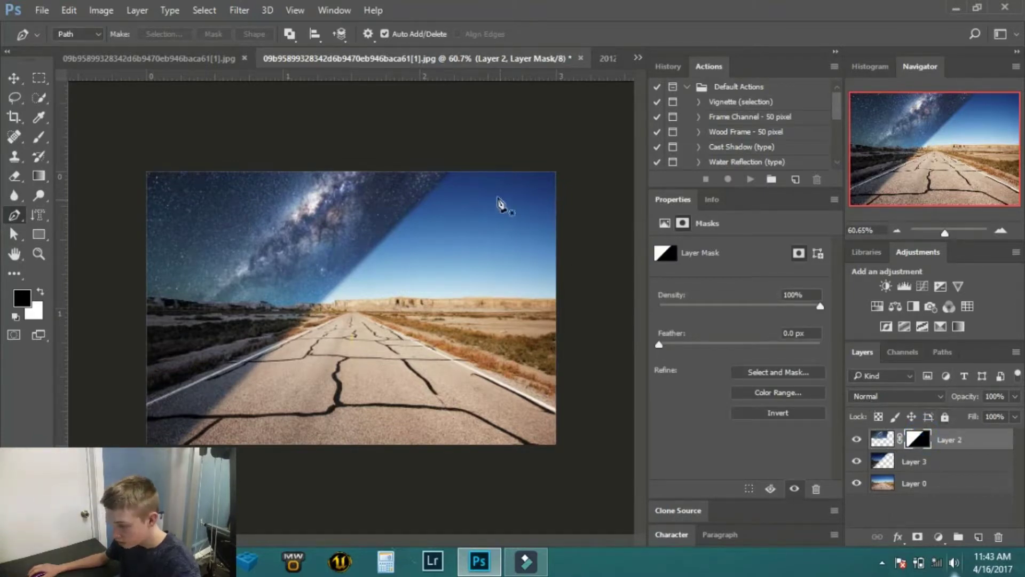
pyautogui.click(442, 161)
pyautogui.click(460, 168)
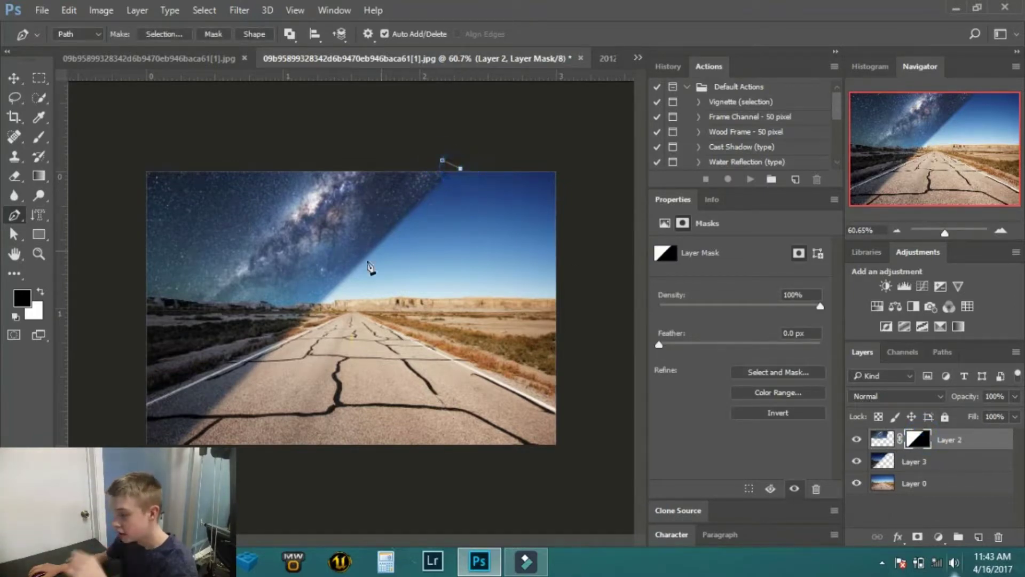
pyautogui.click(323, 306)
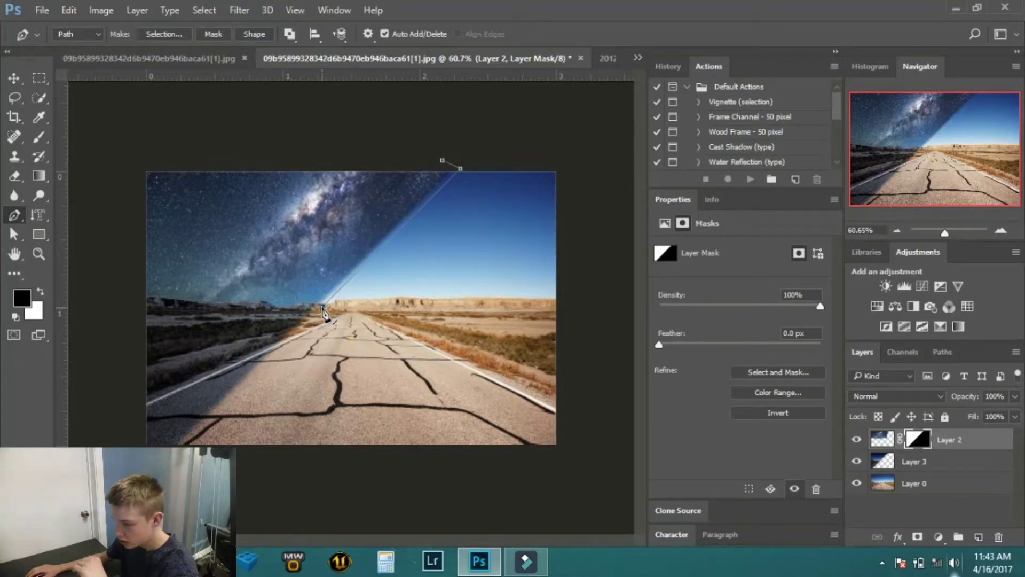
pyautogui.rightClick(442, 160)
pyautogui.click(460, 122)
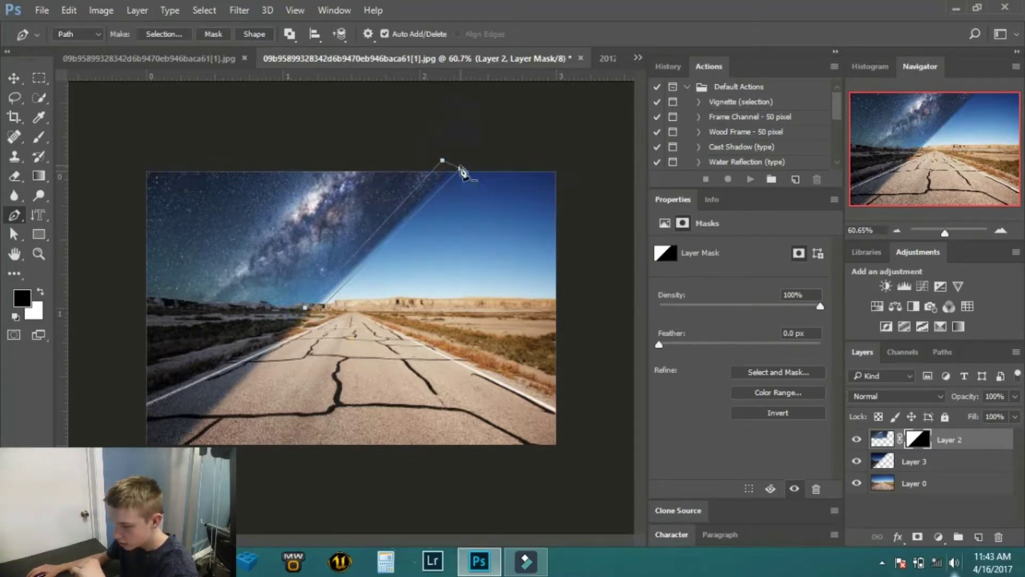
# Convert the narrow diagonal pen path to a selection
pyautogui.rightClick(463, 172)
pyautogui.click(464, 171)
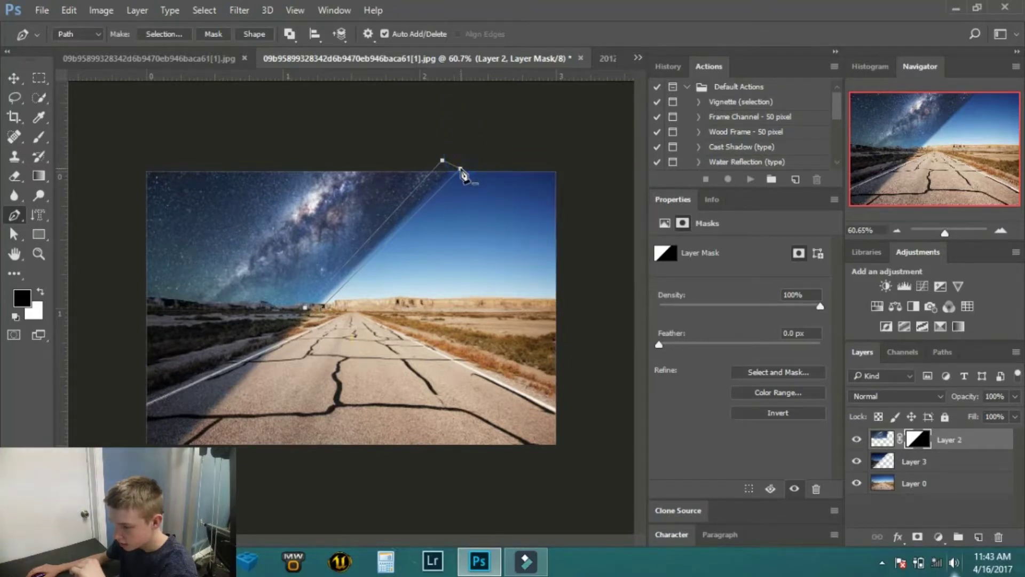
pyautogui.rightClick(462, 172)
pyautogui.rightClick(455, 170)
pyautogui.rightClick(455, 170)
pyautogui.rightClick(454, 169)
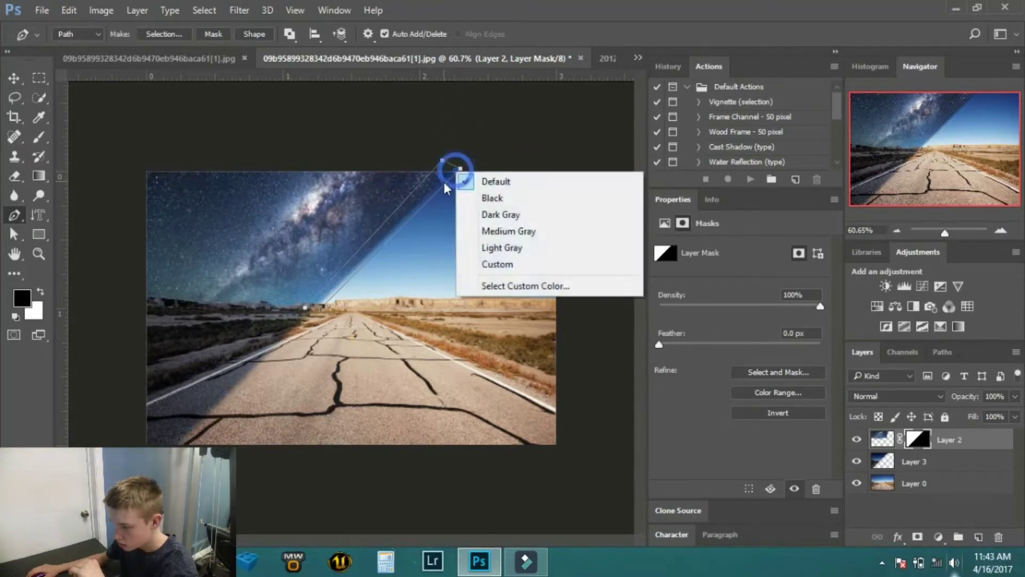
pyautogui.rightClick(446, 188)
pyautogui.click(502, 236)
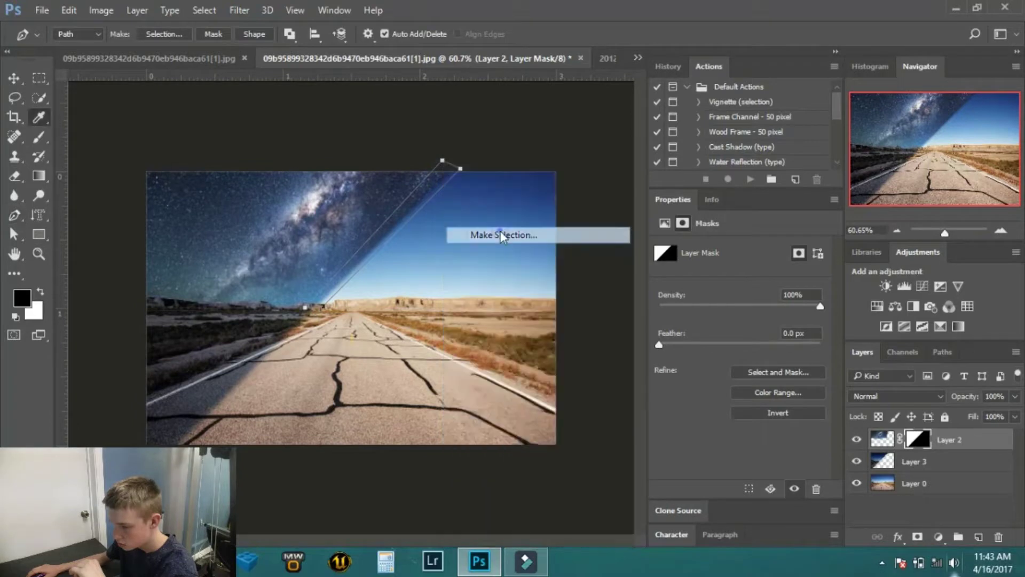
pyautogui.click(593, 154)
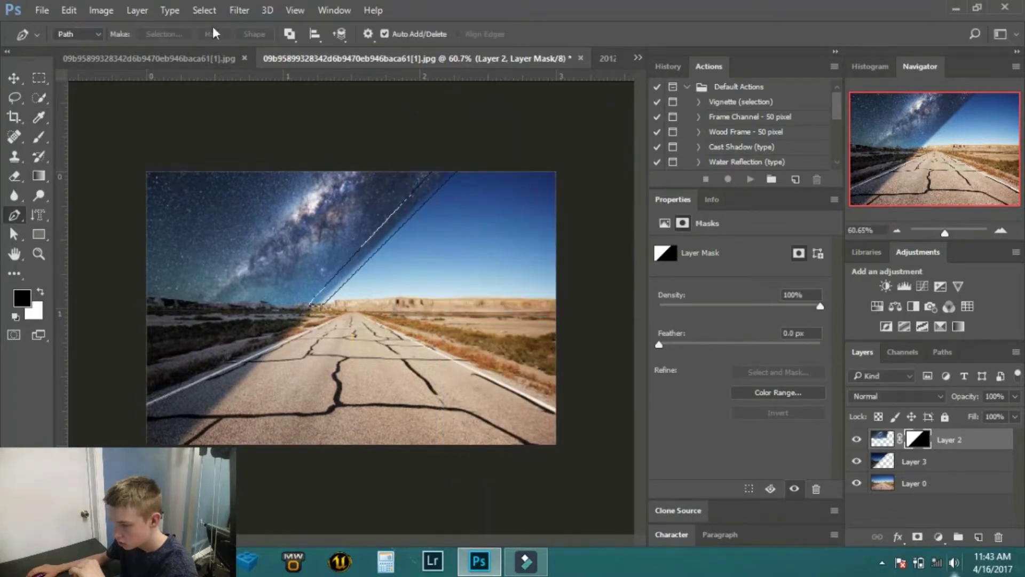
# Fill the selected diagonal strip of Layer 2's mask with white in Normal mode at reduced opacity
pyautogui.click(68, 10)
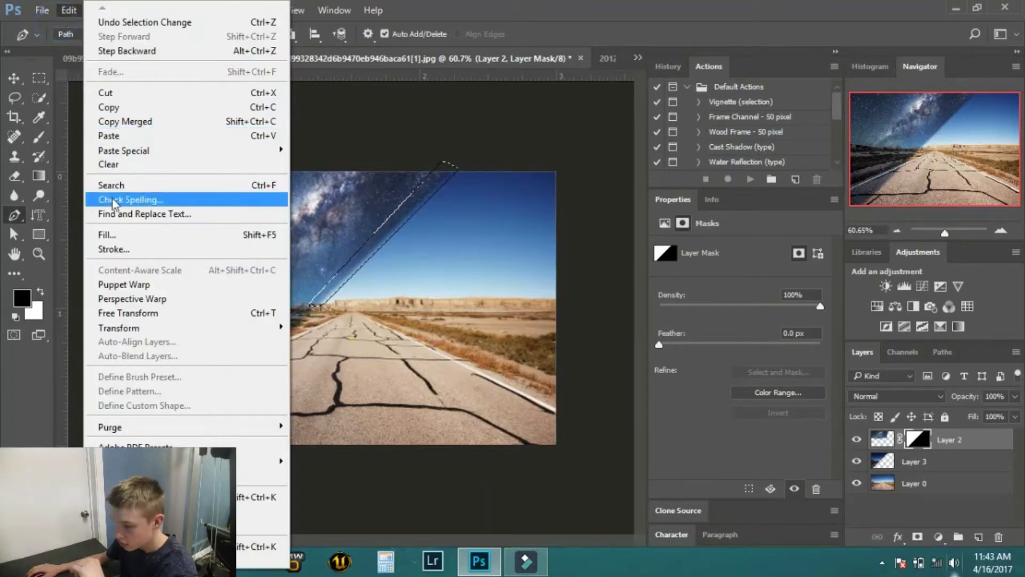
pyautogui.click(109, 233)
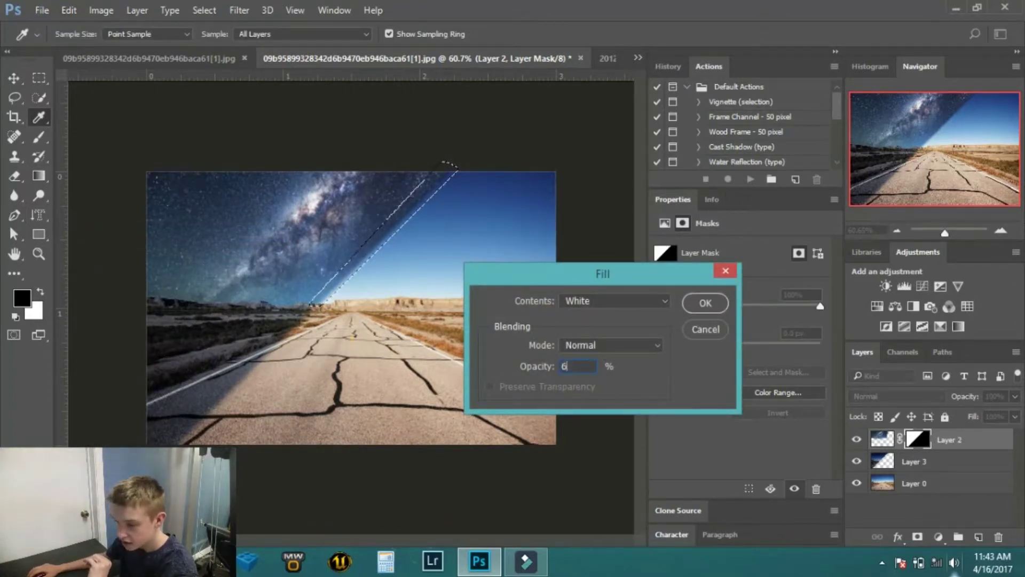
pyautogui.click(692, 303)
pyautogui.press('p')
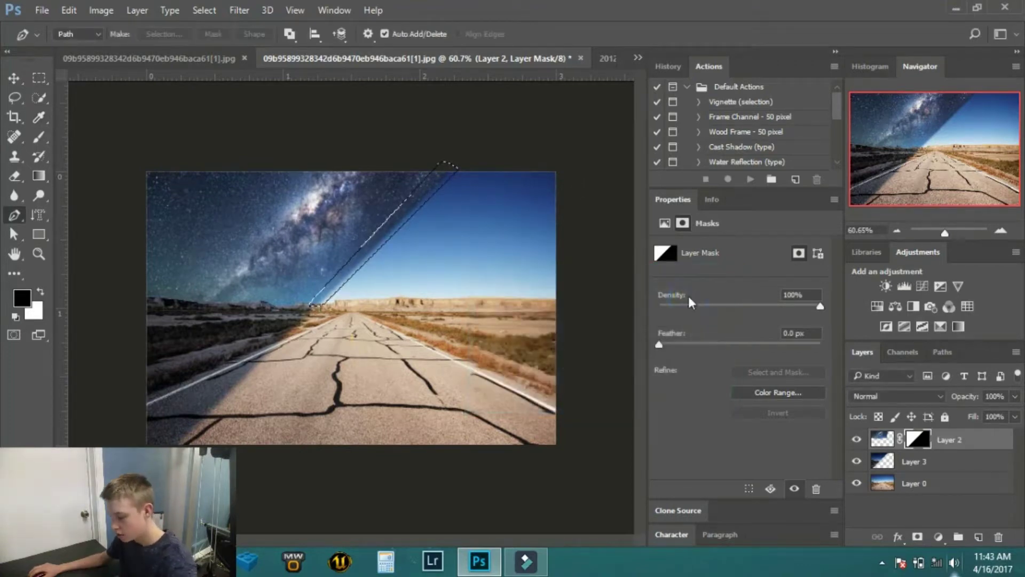
pyautogui.rightClick(439, 184)
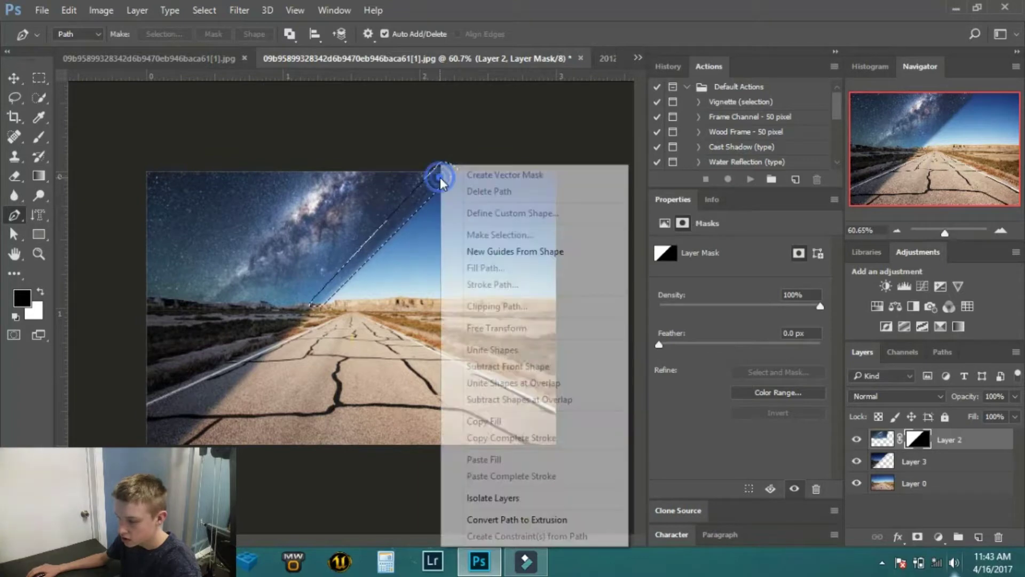
pyautogui.click(426, 120)
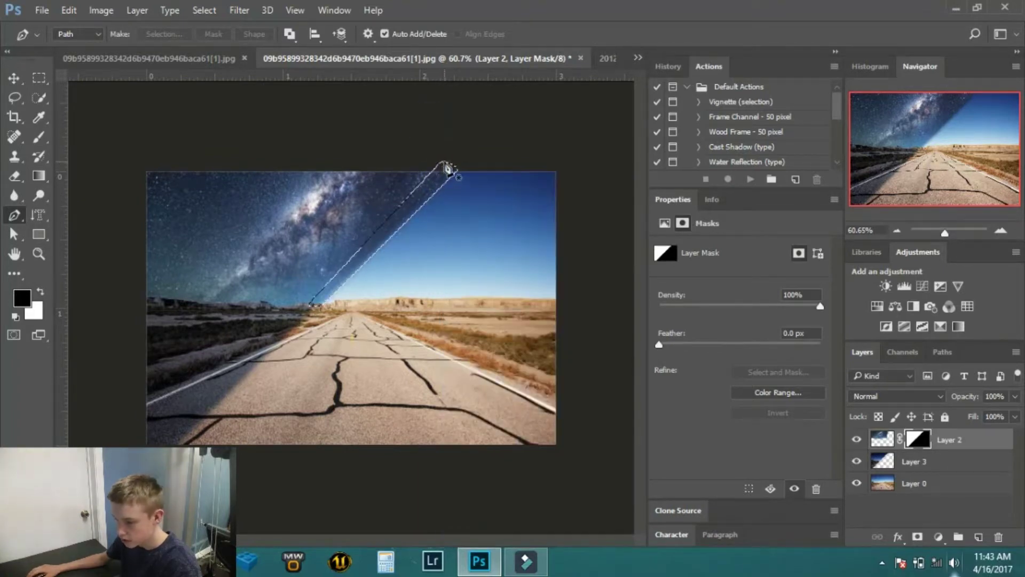
pyautogui.click(978, 536)
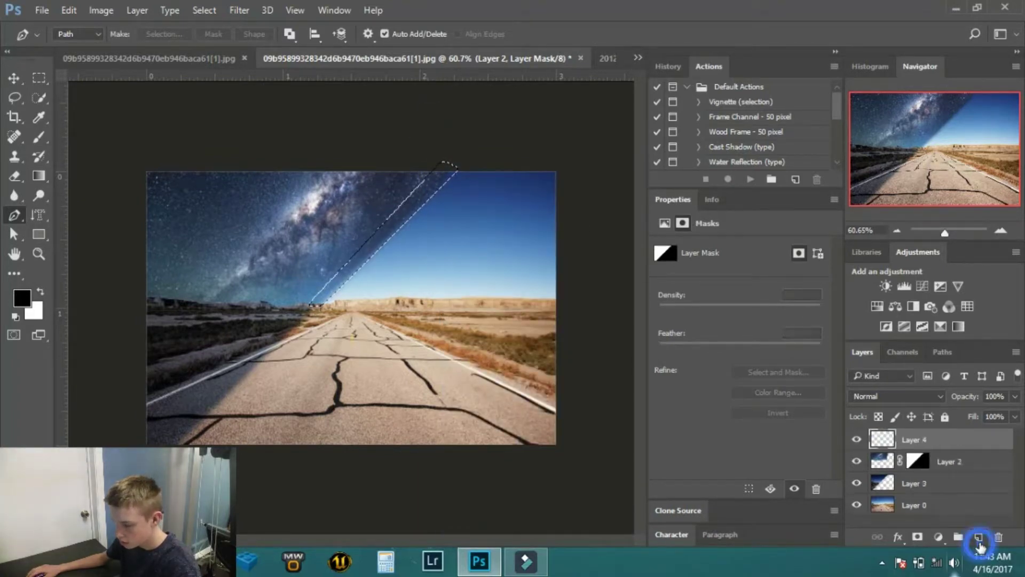
pyautogui.click(917, 536)
pyautogui.moveTo(954, 445); pyautogui.dragTo(997, 537)
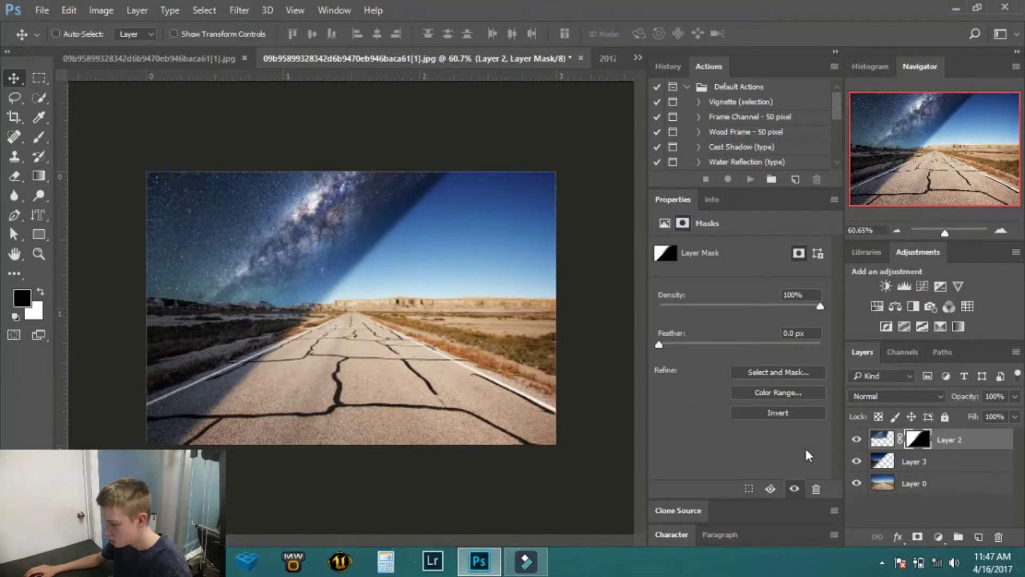
# Check the darkened ground on Layer 3, and merge all visible layers into a single layer
pyautogui.click(856, 462)
pyautogui.click(858, 461)
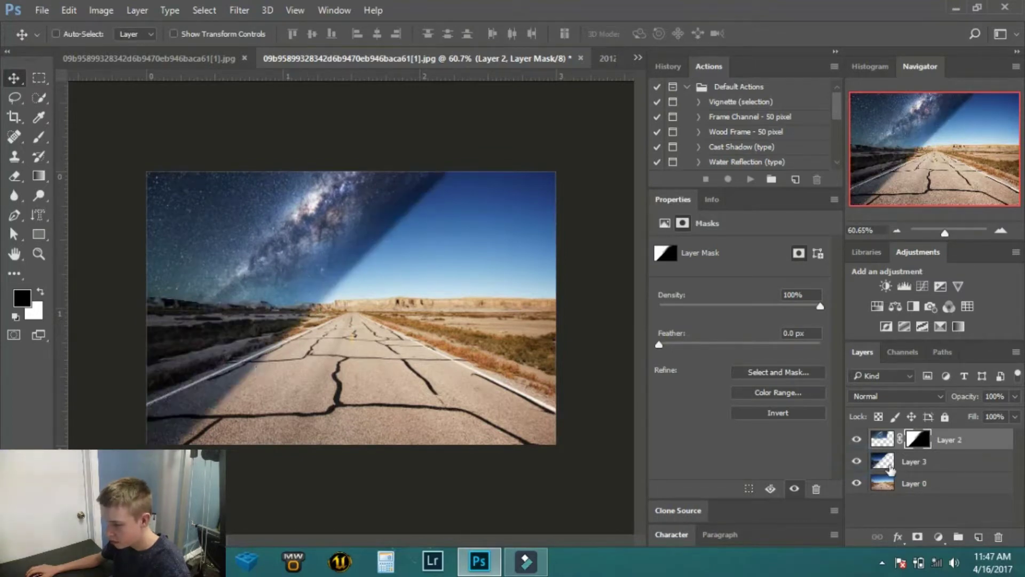
pyautogui.rightClick(935, 484)
pyautogui.click(794, 457)
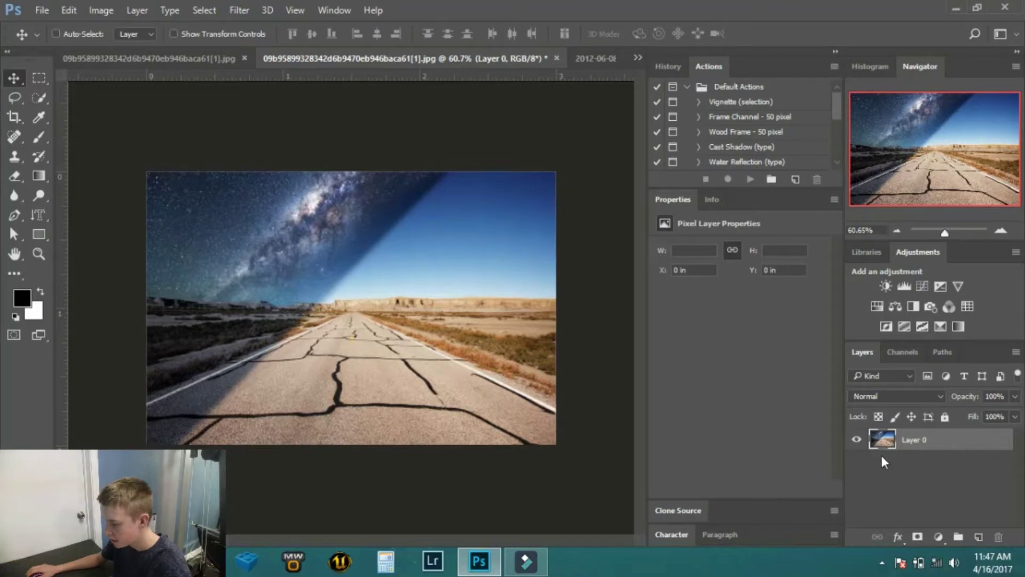
# Check the merged Layer 0 by toggling its visibility, and open it in the Camera Raw Filter
pyautogui.click(857, 440)
pyautogui.click(857, 441)
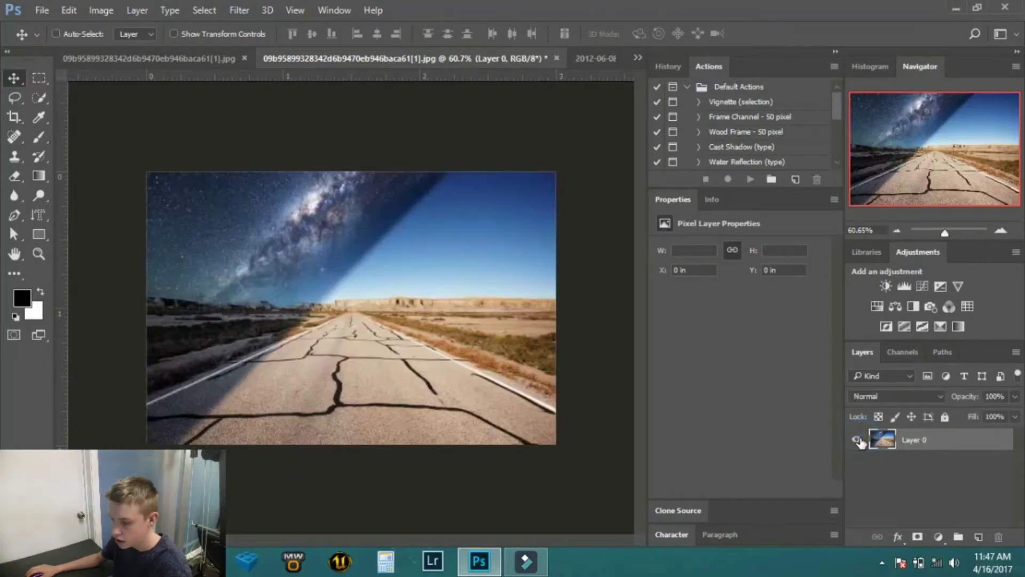
pyautogui.click(239, 10)
pyautogui.click(290, 98)
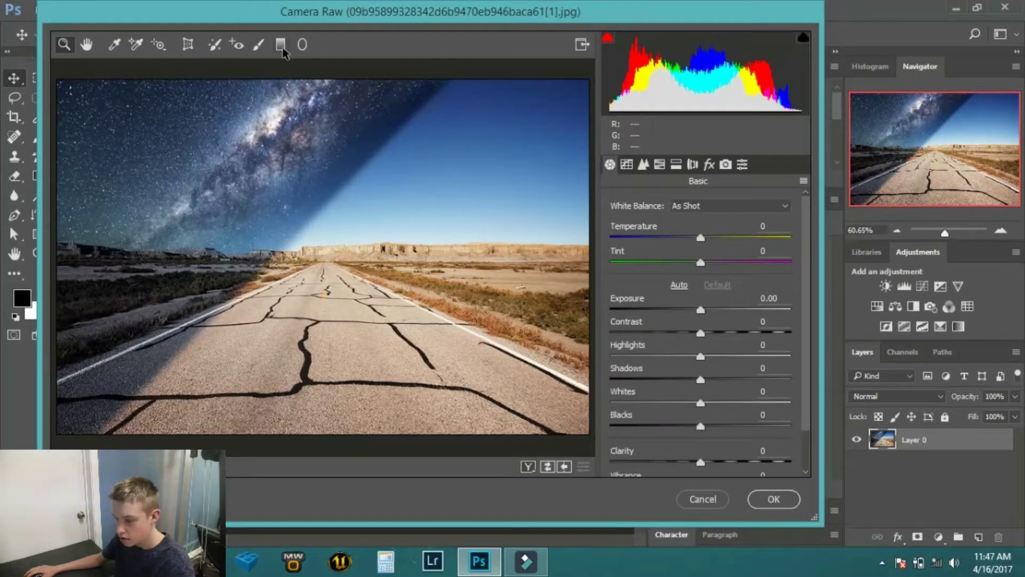
# Try a graduated filter along the diagonal day-night edge with temperature -10, tint 0 and exposure -0.10
pyautogui.click(280, 45)
pyautogui.moveTo(264, 252); pyautogui.dragTo(298, 277)
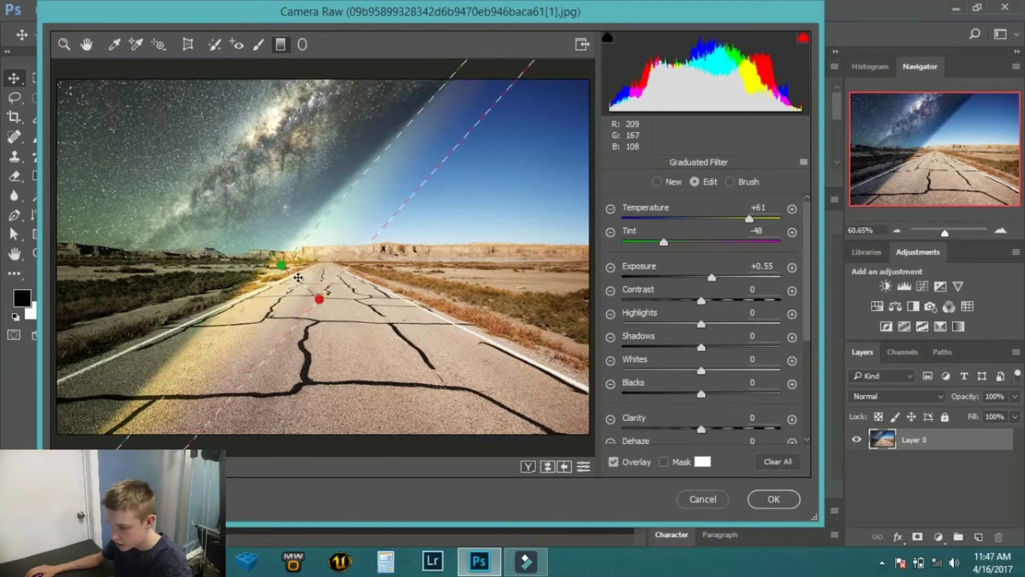
pyautogui.doubleClick(750, 220)
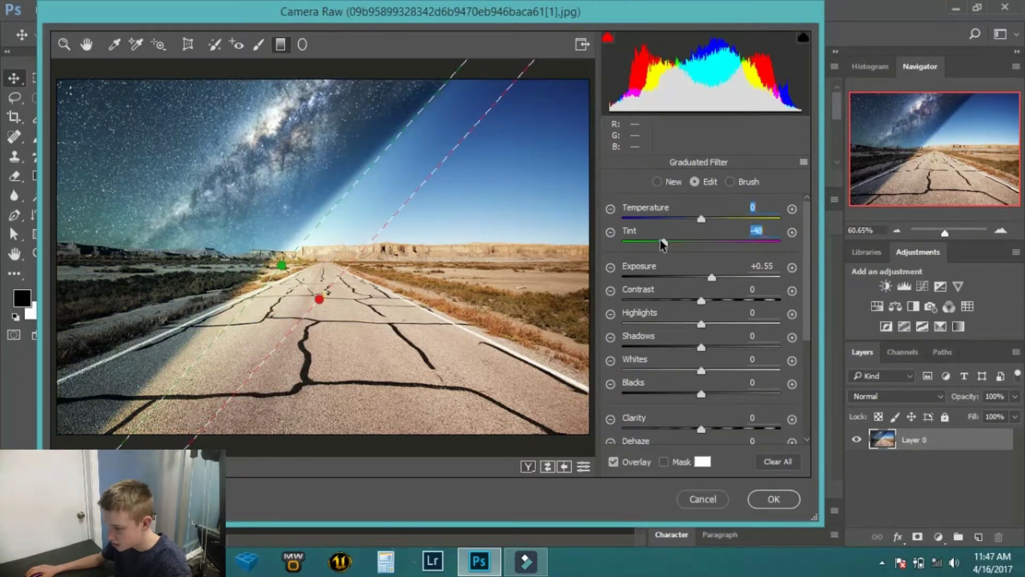
pyautogui.doubleClick(663, 241)
pyautogui.moveTo(712, 277); pyautogui.dragTo(701, 279)
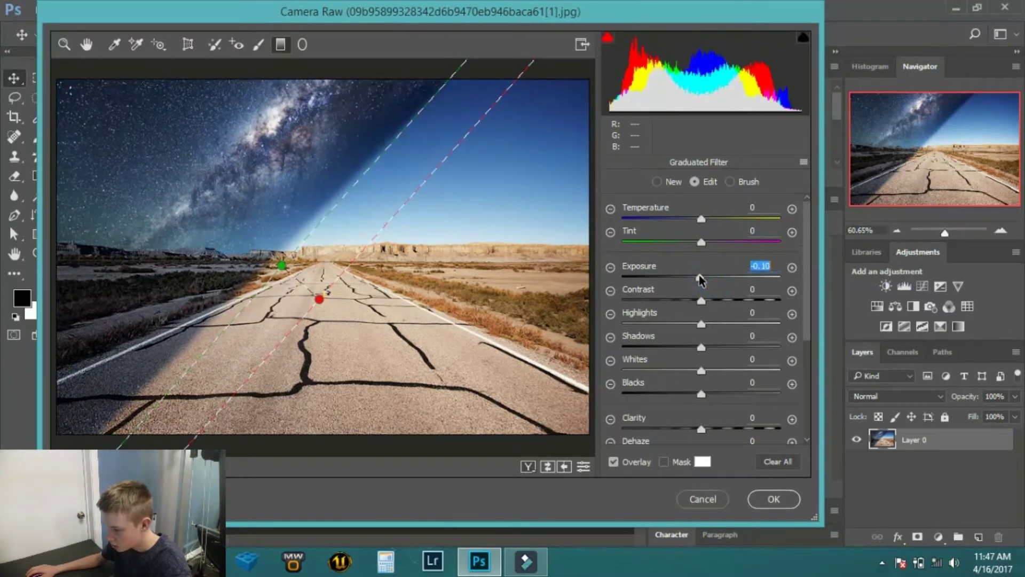
pyautogui.moveTo(301, 283)
pyautogui.mouseDown()
pyautogui.moveTo(339, 296)
pyautogui.moveTo(306, 279)
pyautogui.mouseUp()
pyautogui.moveTo(700, 220); pyautogui.dragTo(693, 222)
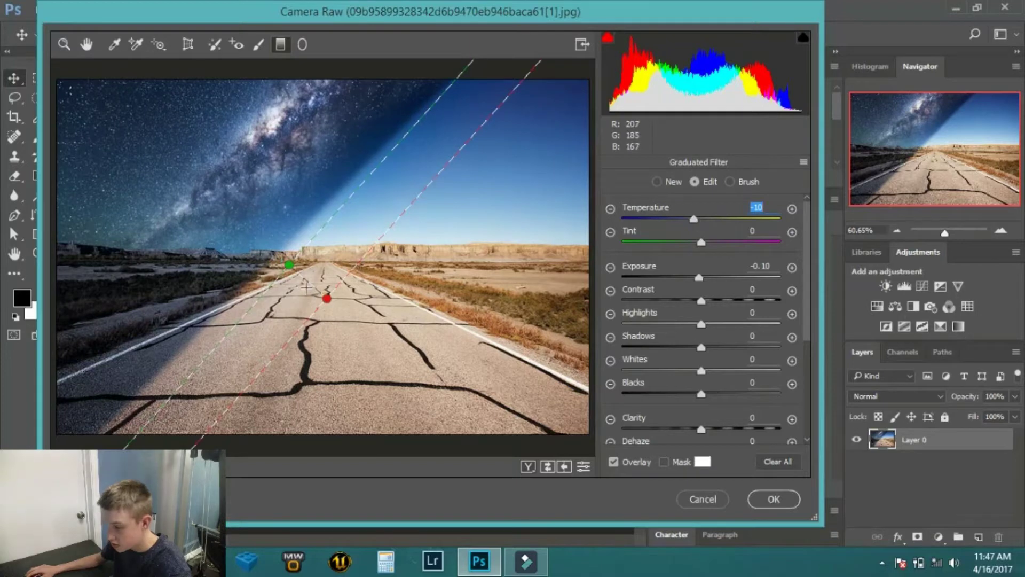
# Try extra graduated filters over the road, and replace them with one running across the diagonal edge
pyautogui.moveTo(307, 289); pyautogui.dragTo(500, 436)
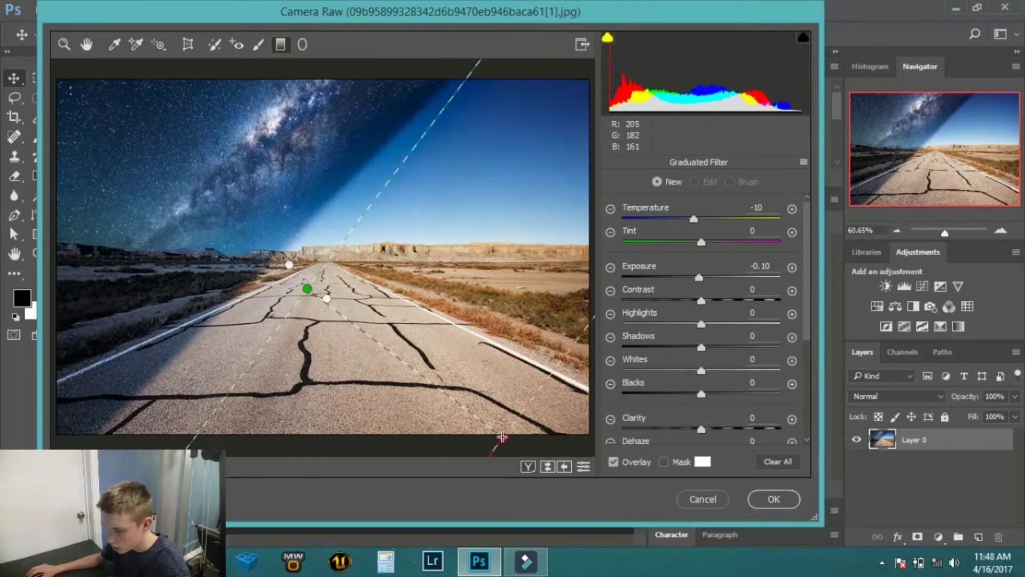
pyautogui.moveTo(376, 347); pyautogui.dragTo(350, 335)
pyautogui.rightClick(376, 348)
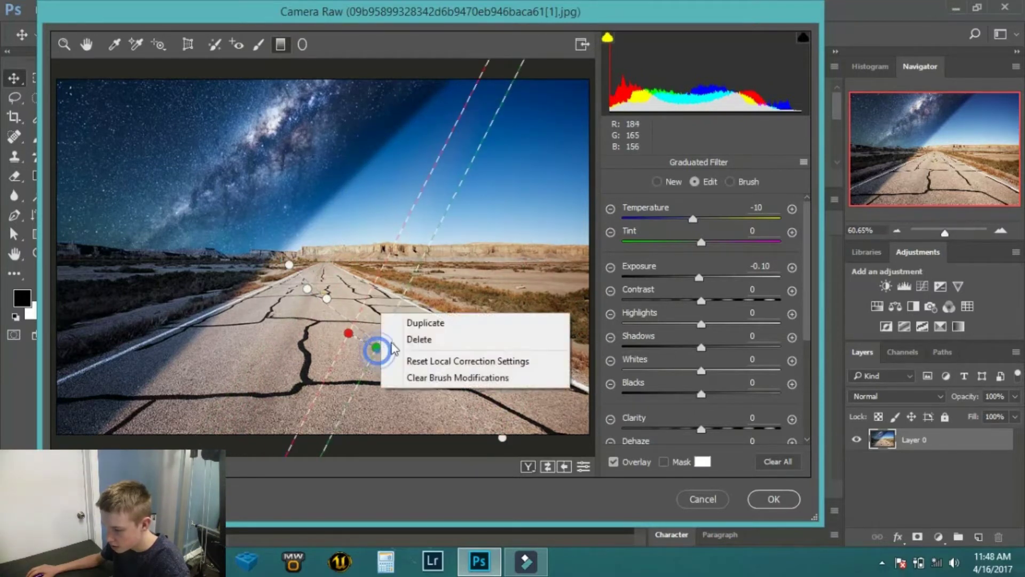
pyautogui.click(414, 339)
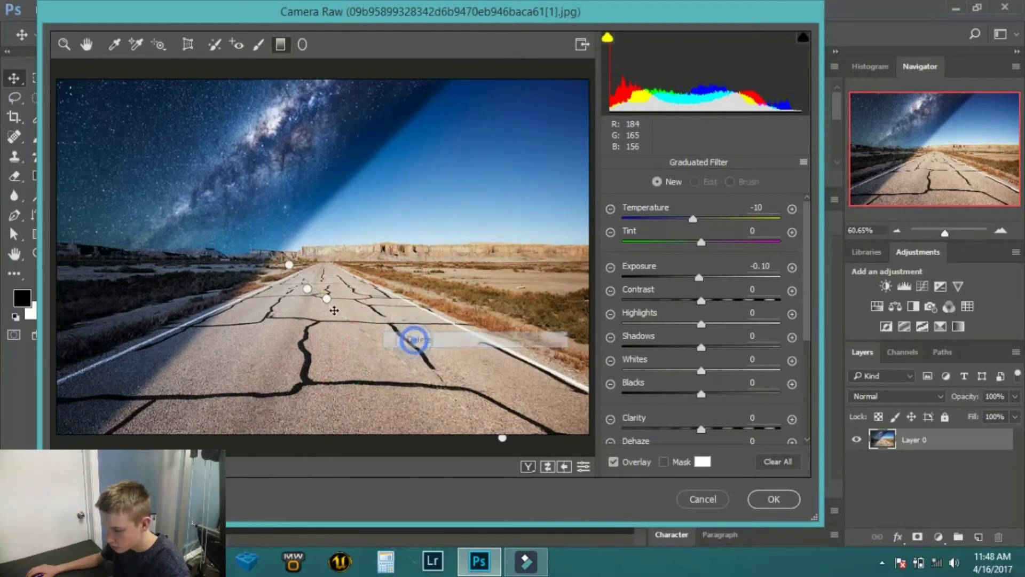
pyautogui.rightClick(502, 438)
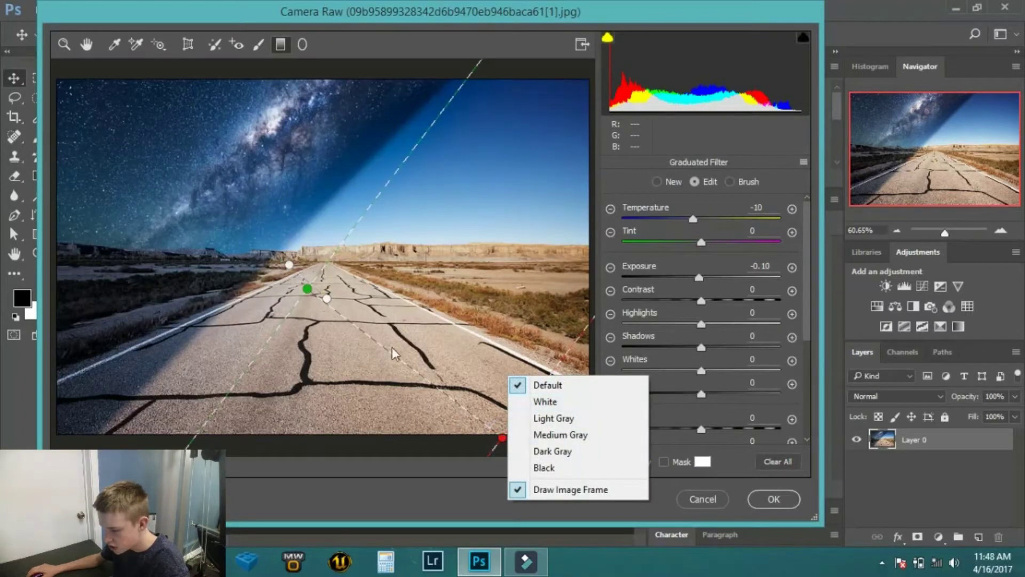
pyautogui.rightClick(307, 290)
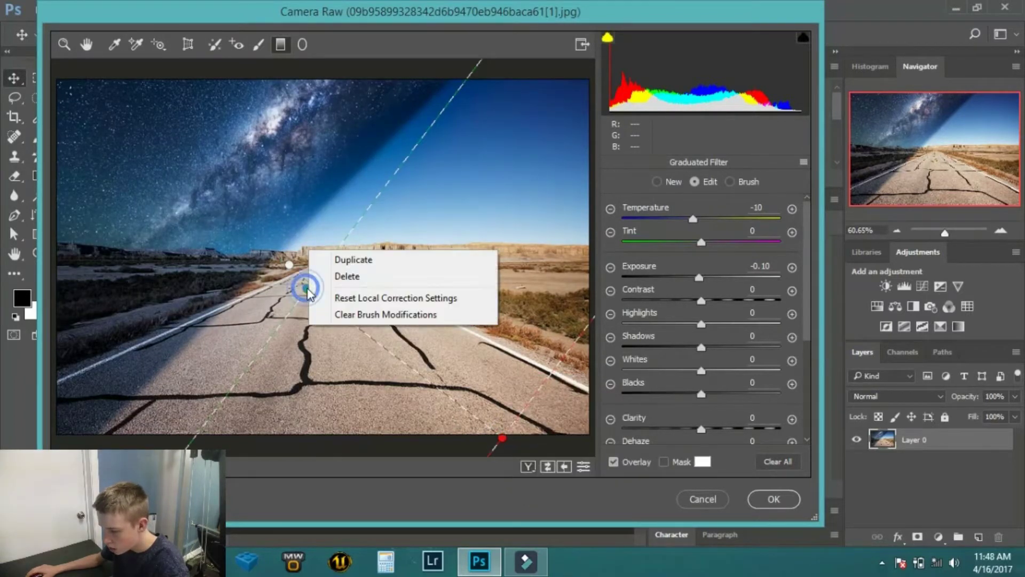
pyautogui.click(347, 275)
pyautogui.moveTo(311, 285); pyautogui.dragTo(338, 313)
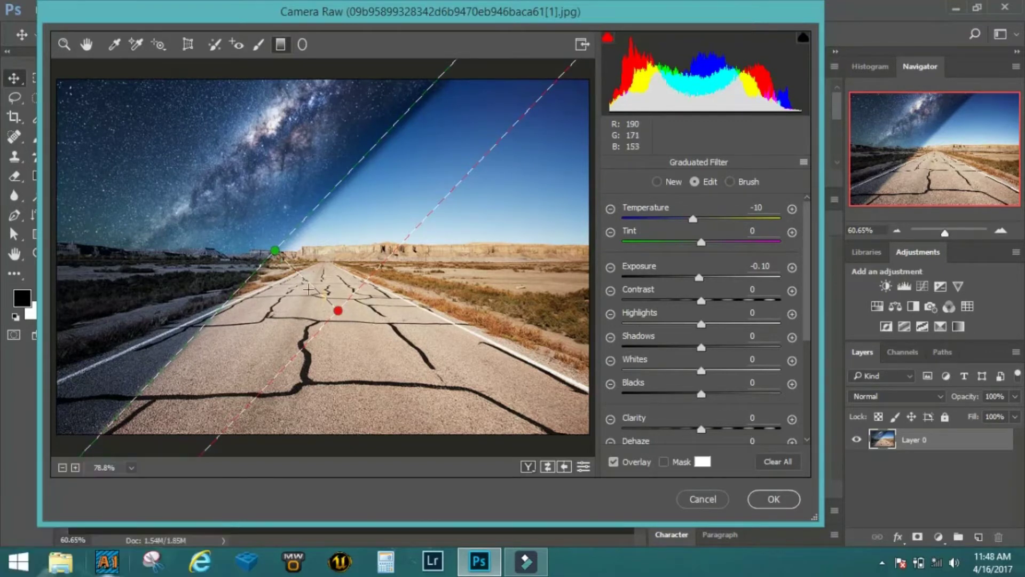
pyautogui.moveTo(293, 274); pyautogui.dragTo(326, 294)
# Try a narrow radial filter along the diagonal edge with exposure -0.60 and a cooler temperature of about -36
pyautogui.press('j')
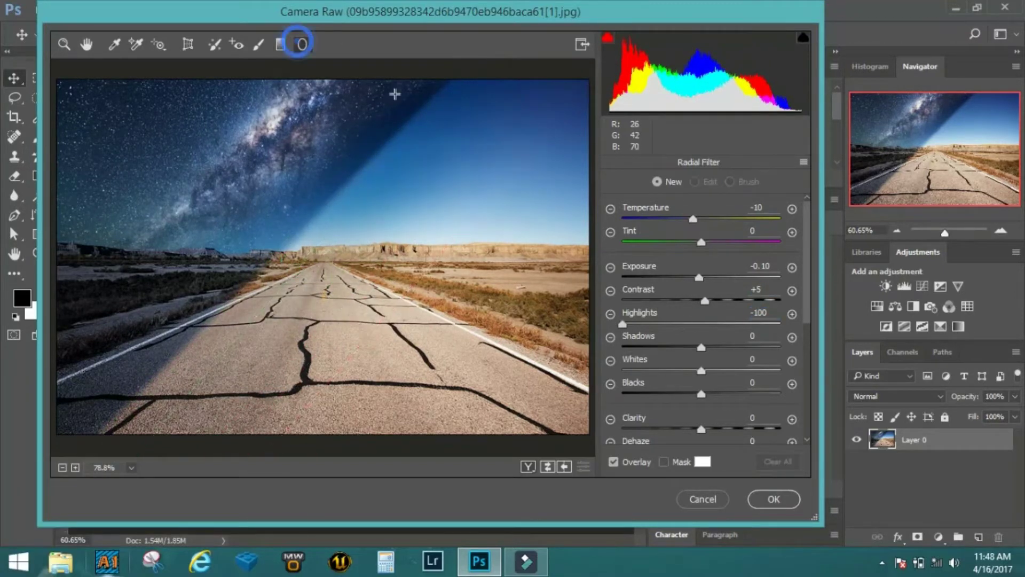
pyautogui.moveTo(394, 94); pyautogui.dragTo(248, 112)
pyautogui.moveTo(699, 277); pyautogui.dragTo(690, 277)
pyautogui.moveTo(693, 219); pyautogui.dragTo(674, 217)
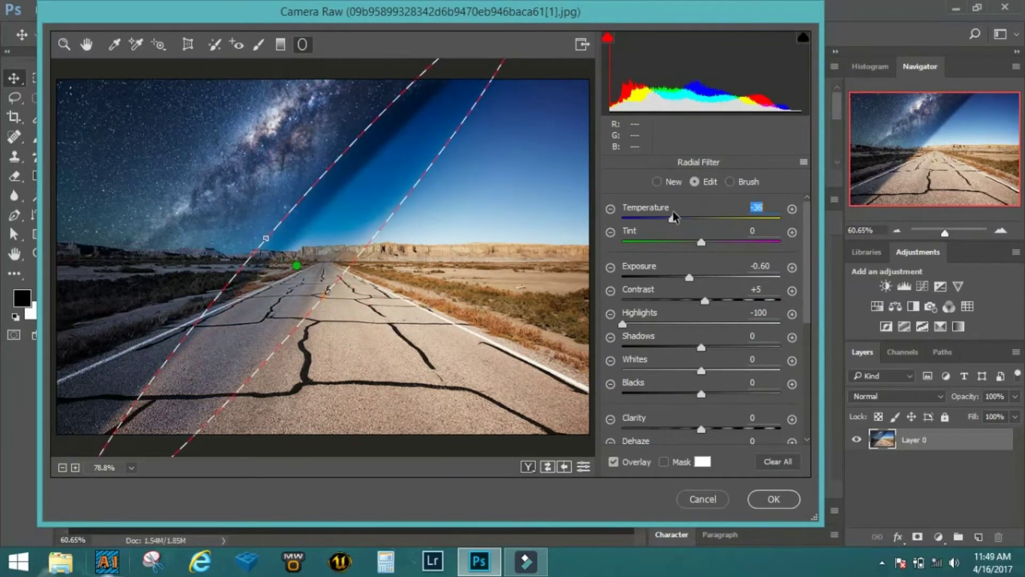
# Set the diagonal radial filter to shadows -100, clarity +30, exposure -2.70 and temperature -59, and shift it slightly down the road
pyautogui.click(622, 324)
pyautogui.moveTo(701, 347); pyautogui.dragTo(622, 347)
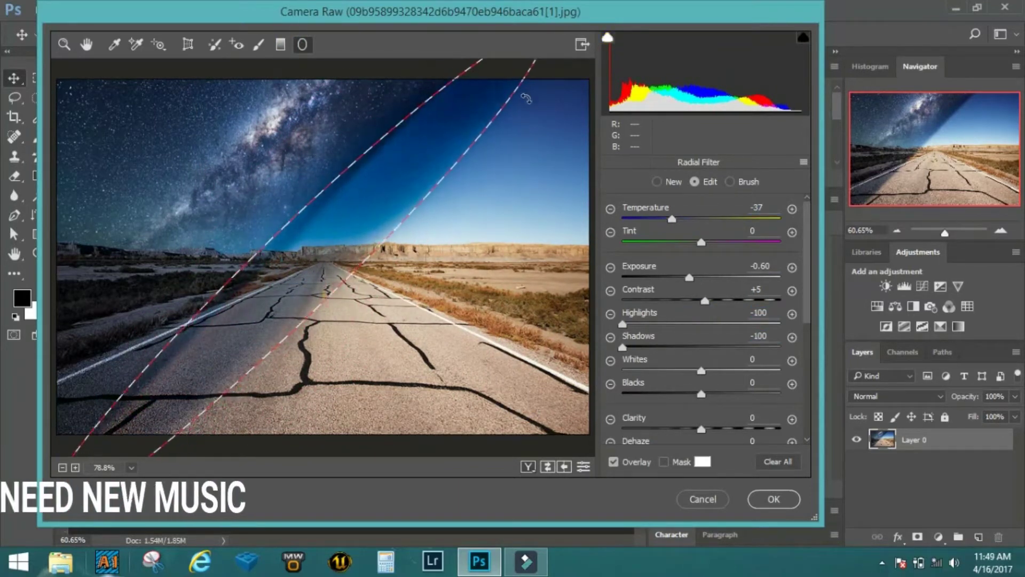
pyautogui.moveTo(701, 429); pyautogui.dragTo(724, 428)
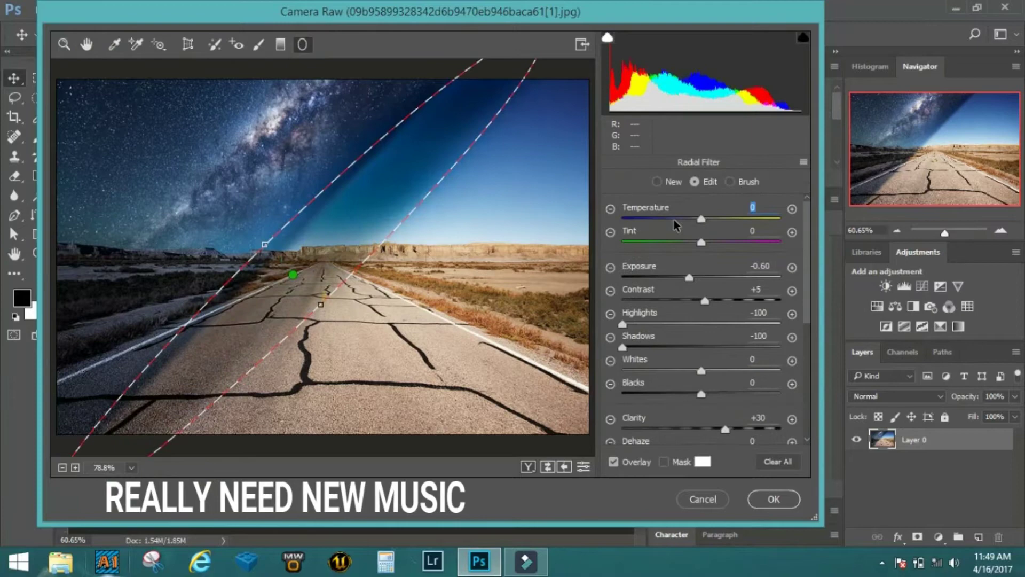
pyautogui.moveTo(672, 219); pyautogui.dragTo(675, 218)
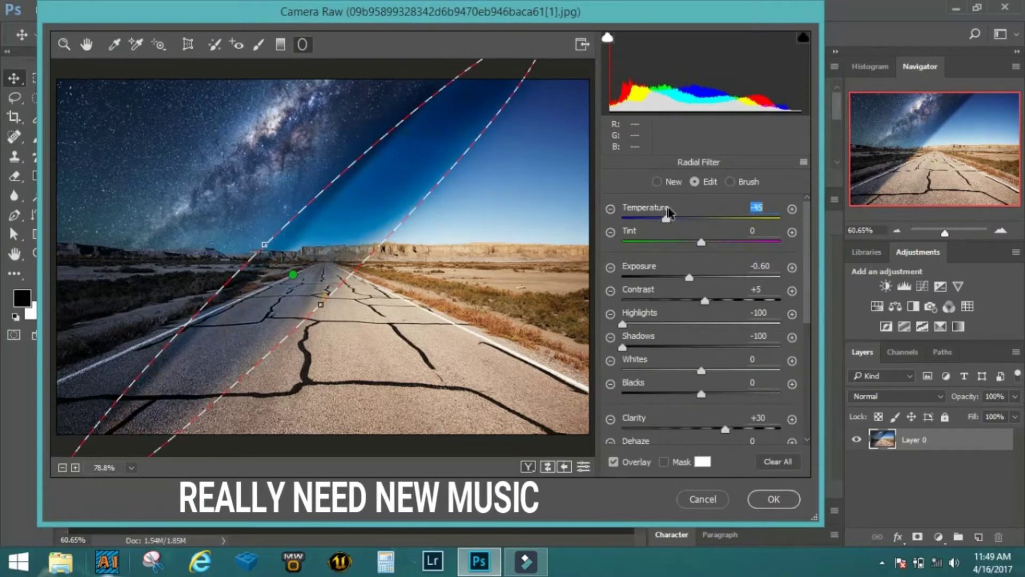
pyautogui.moveTo(689, 277); pyautogui.dragTo(647, 277)
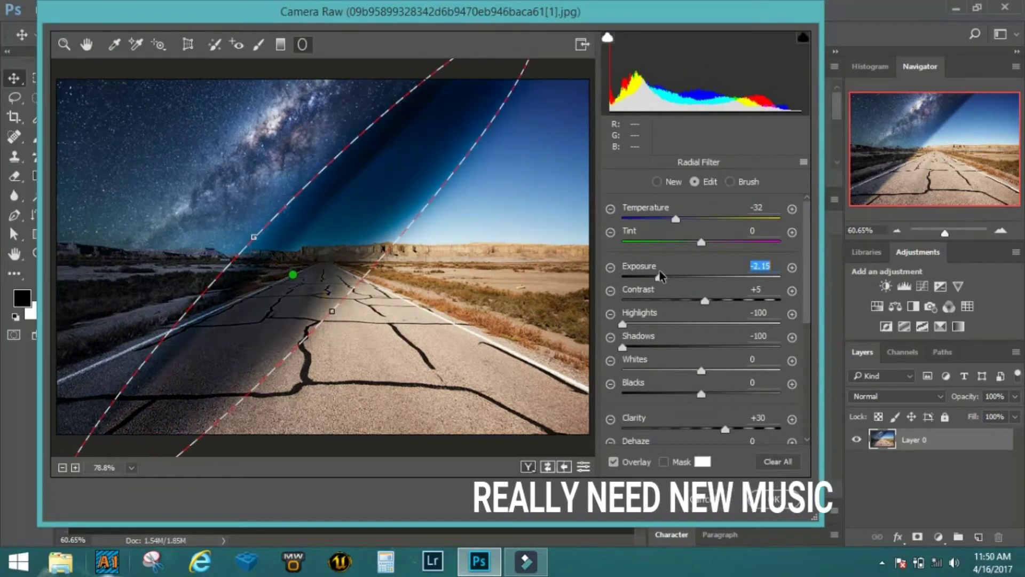
pyautogui.moveTo(676, 219); pyautogui.dragTo(655, 219)
pyautogui.moveTo(293, 275); pyautogui.dragTo(302, 289)
# Try a dark graduated filter from the road to the Milky Way, and modify it with a feathered brush over the desert on the day side
pyautogui.moveTo(434, 298)
pyautogui.mouseDown()
pyautogui.moveTo(293, 142)
pyautogui.moveTo(267, 128)
pyautogui.mouseUp()
pyautogui.click(730, 182)
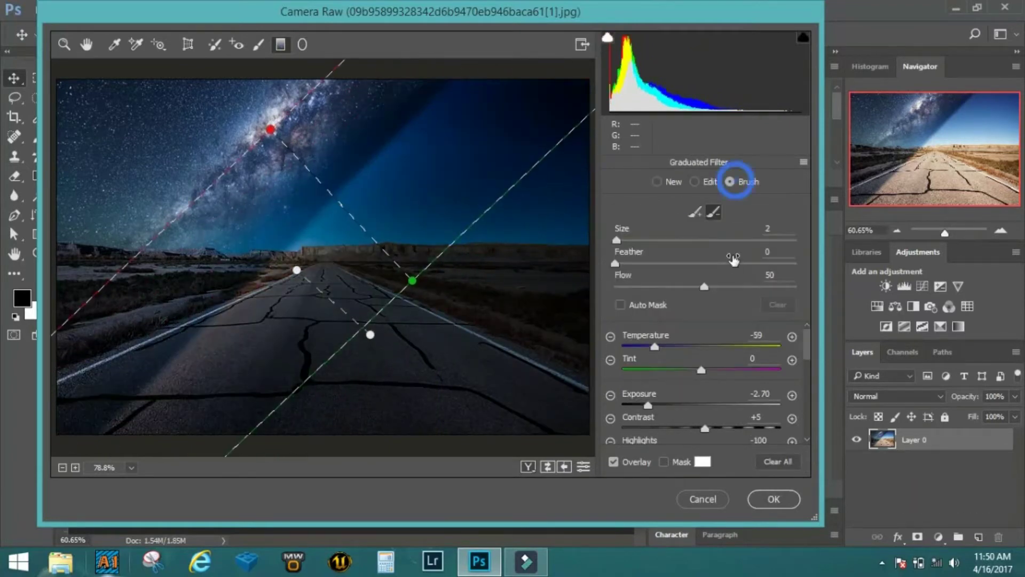
pyautogui.write('35')
pyautogui.click(524, 327)
pyautogui.moveTo(615, 263); pyautogui.dragTo(712, 263)
pyautogui.moveTo(526, 275)
pyautogui.mouseDown()
pyautogui.moveTo(475, 333)
pyautogui.moveTo(508, 257)
pyautogui.moveTo(460, 317)
pyautogui.moveTo(534, 310)
pyautogui.mouseUp()
pyautogui.click(656, 181)
pyautogui.moveTo(270, 128); pyautogui.dragTo(312, 175)
# Shift the whole image's tint toward magenta to about +21 and raise its clarity in the Basic adjustments
pyautogui.press('h')
pyautogui.scroll(-2, 698, 199)
pyautogui.moveTo(700, 214); pyautogui.dragTo(717, 215)
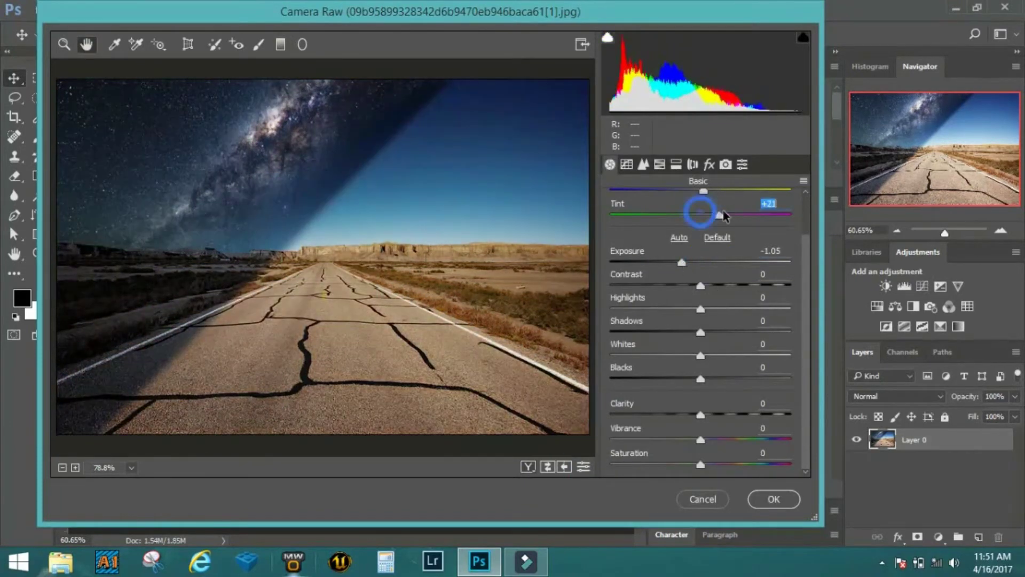
pyautogui.moveTo(700, 414); pyautogui.dragTo(723, 411)
pyautogui.scroll(2, 723, 412)
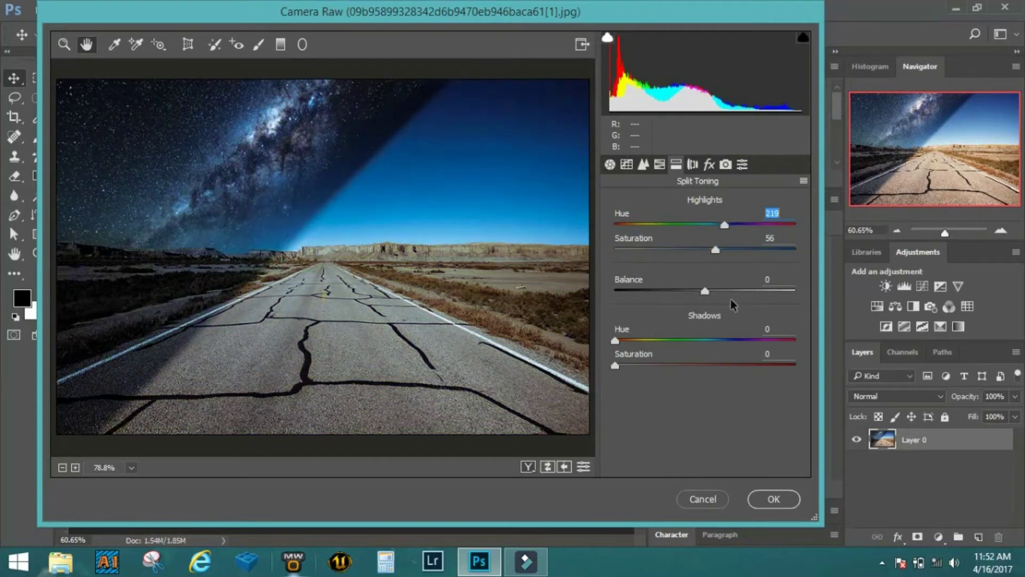
# Place a warm radial filter over the horizon and road with temperature +17, exposure +0.75 and clarity +30
pyautogui.press('Tab')
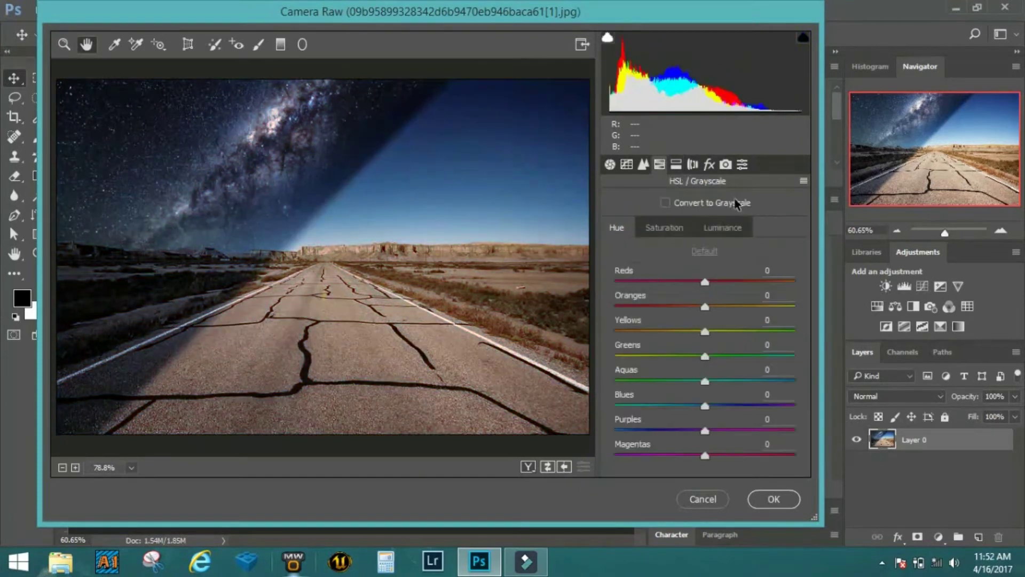
pyautogui.rightClick(201, 418)
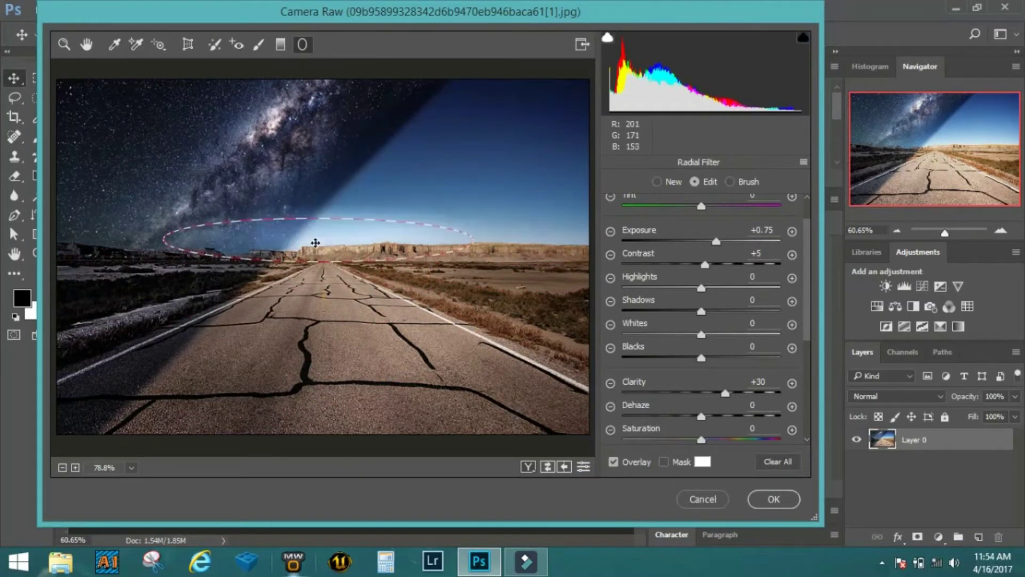
pyautogui.moveTo(305, 255); pyautogui.dragTo(465, 257)
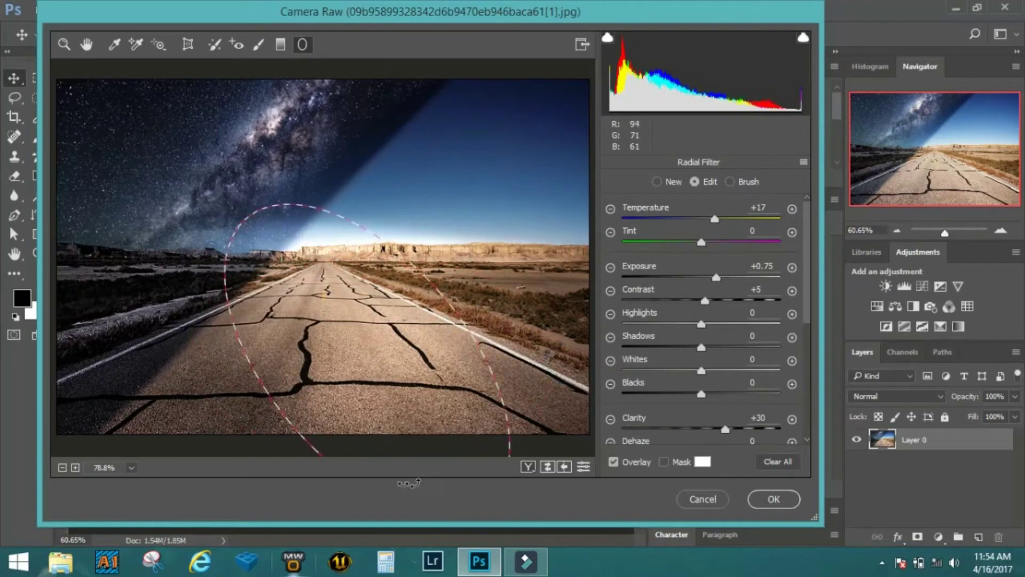
pyautogui.click(583, 467)
# Try a graduated filter over the diagonal sky edge with exposure -0.75 and the other adjustments at 0
pyautogui.click(280, 44)
pyautogui.moveTo(333, 207); pyautogui.dragTo(348, 222)
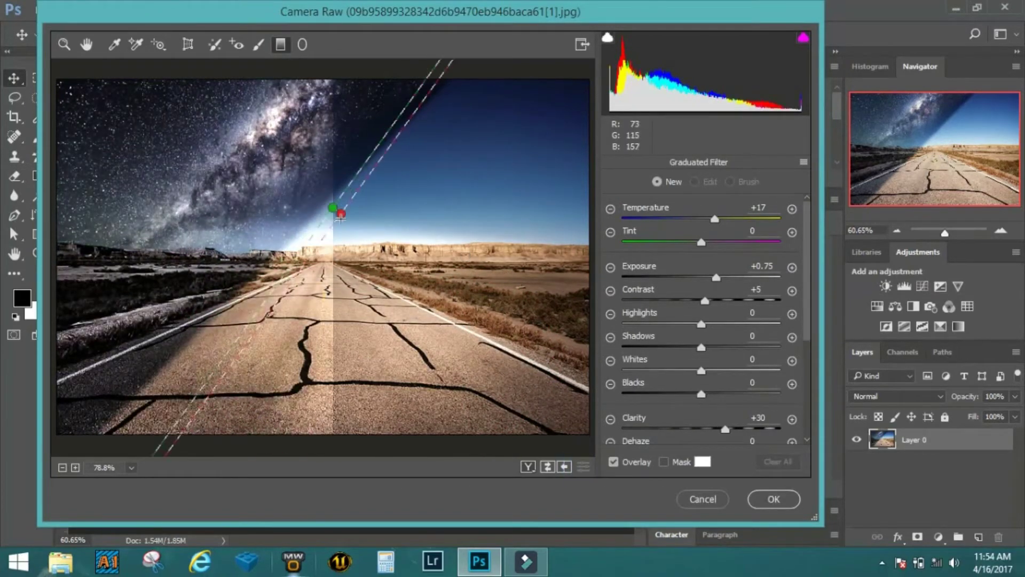
pyautogui.moveTo(716, 277); pyautogui.dragTo(694, 277)
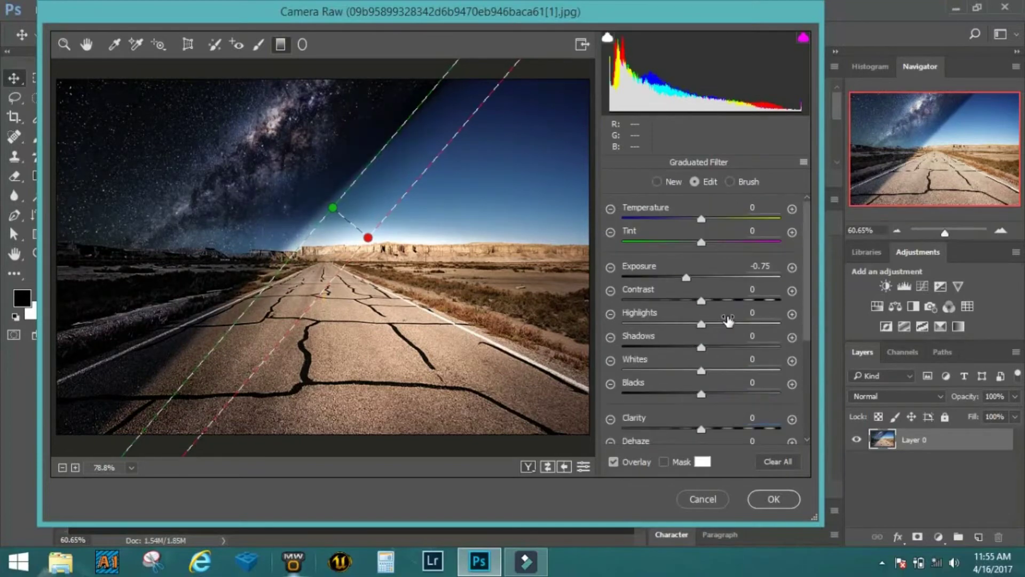
pyautogui.click(583, 468)
# Set the HSL hues to Blues -28, Purples +42 and Magentas -89
pyautogui.click(187, 45)
pyautogui.click(671, 201)
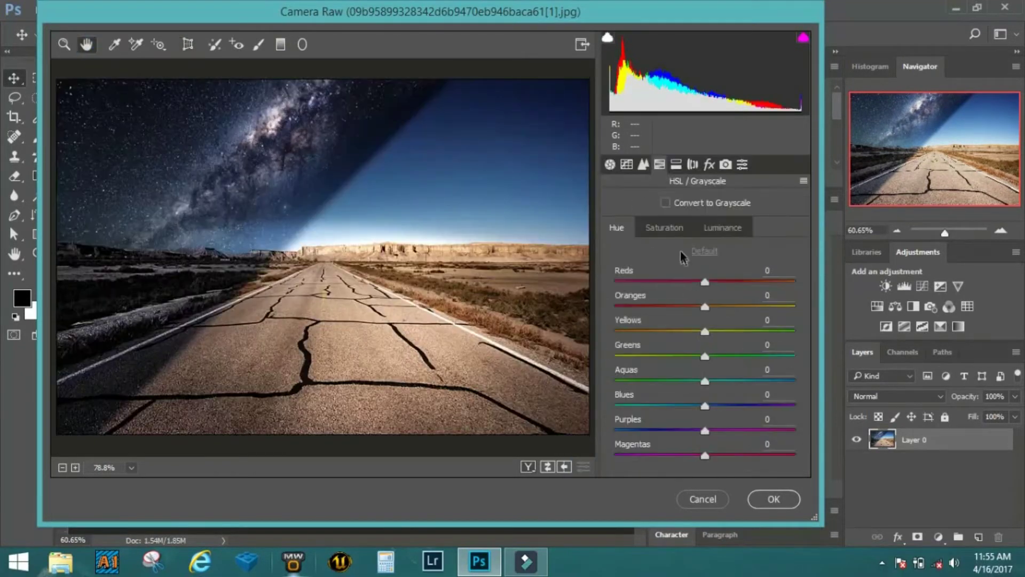
pyautogui.moveTo(705, 405); pyautogui.dragTo(742, 430)
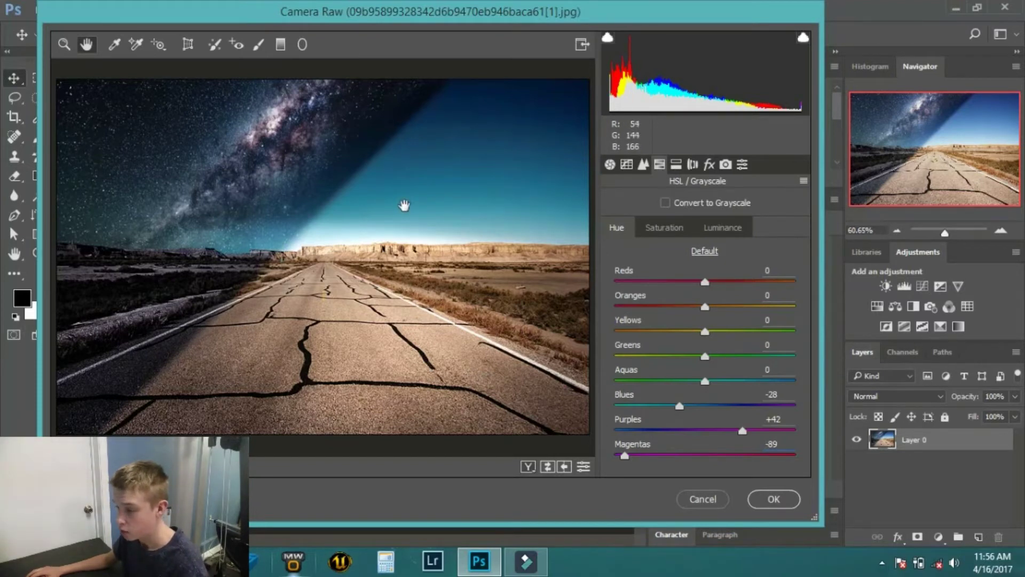
# Compare the image before and after the Camera Raw adjustments, and apply them to Layer 0
pyautogui.click(549, 467)
pyautogui.click(548, 467)
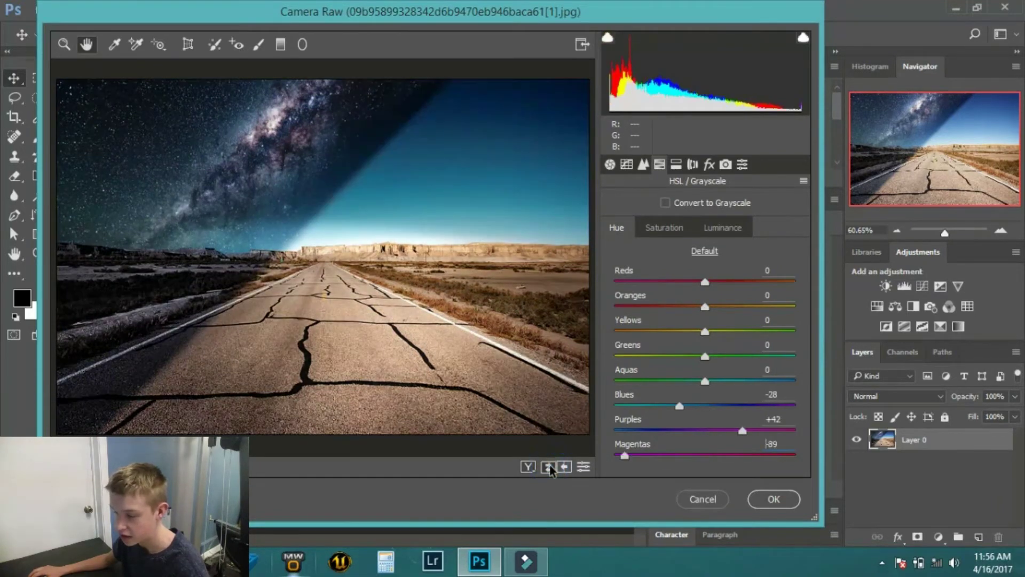
pyautogui.click(548, 467)
pyautogui.click(548, 467)
pyautogui.click(549, 467)
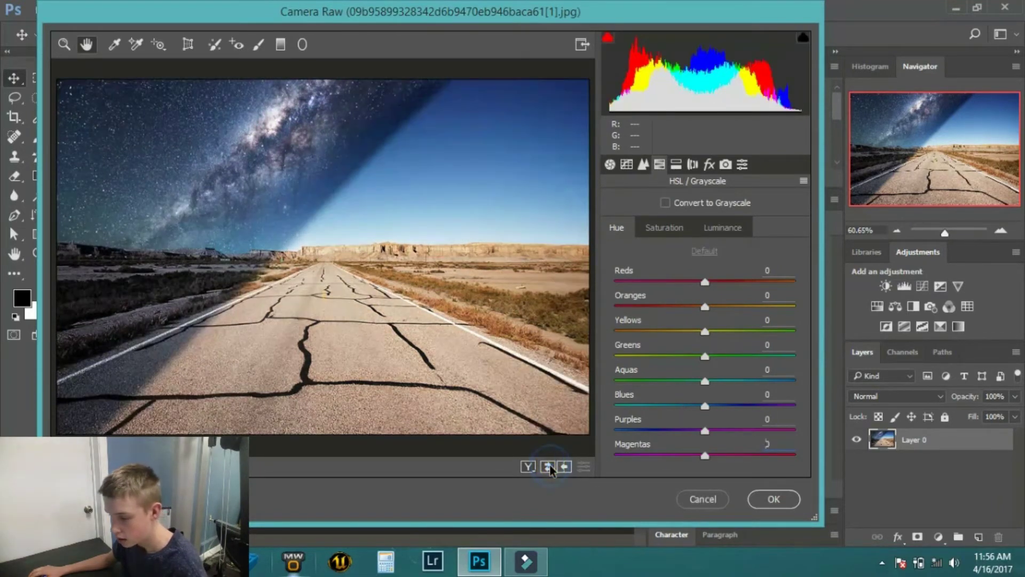
pyautogui.click(548, 466)
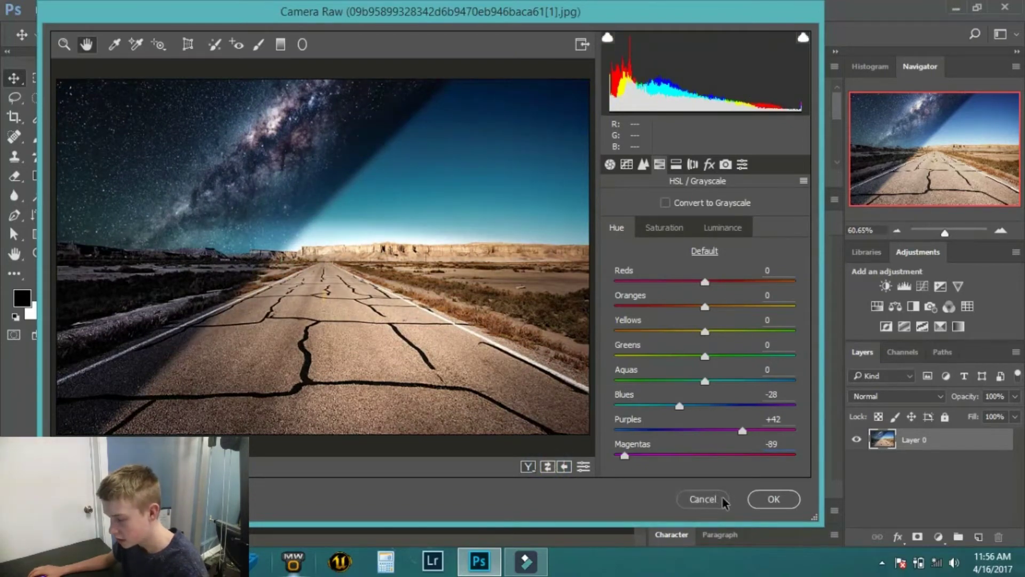
pyautogui.click(769, 500)
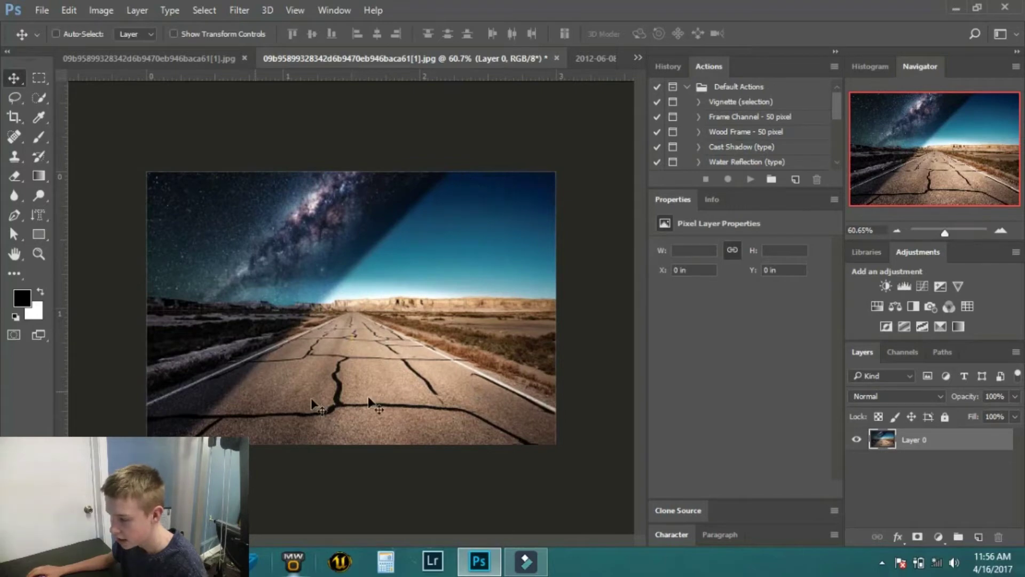
# Compare the finished diagonal composite with the earlier desert road composite in the other open document
pyautogui.click(212, 58)
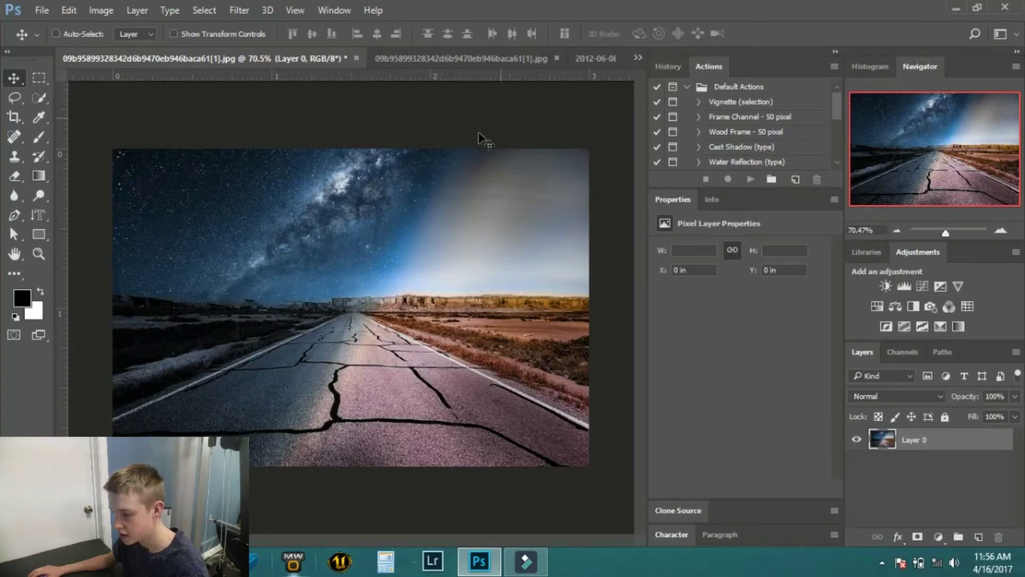
pyautogui.click(459, 59)
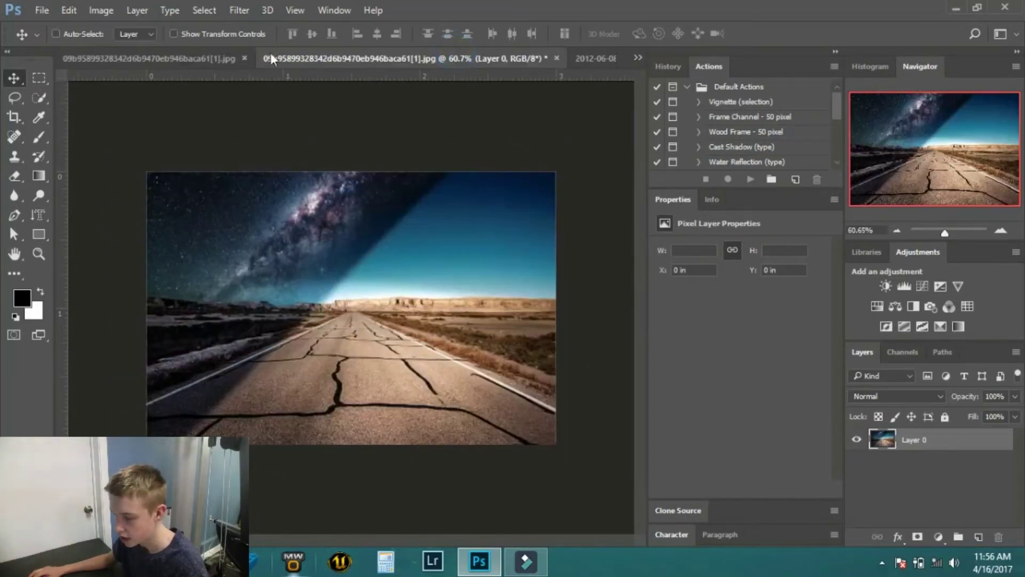
pyautogui.click(214, 59)
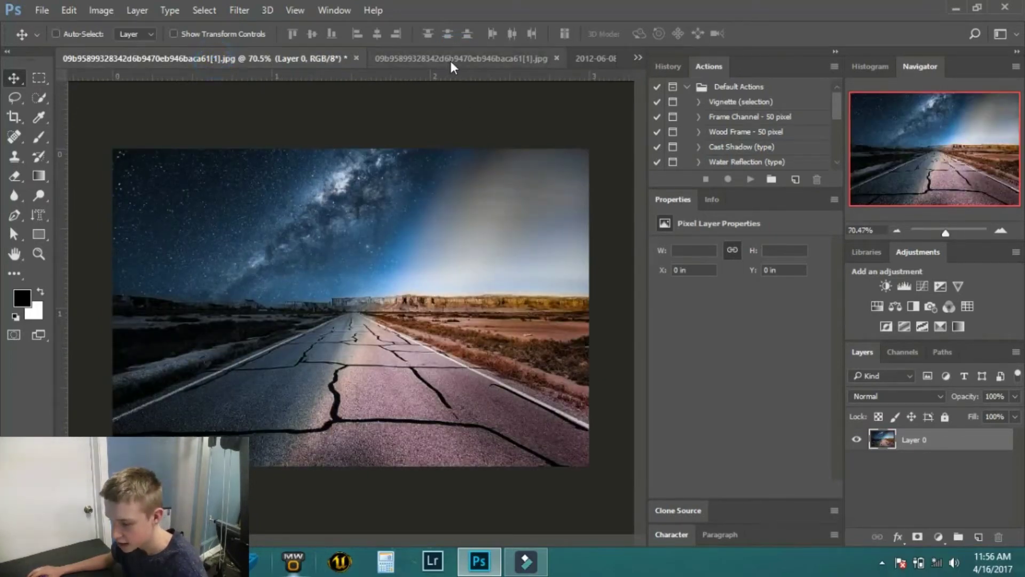
pyautogui.click(450, 59)
pyautogui.click(210, 57)
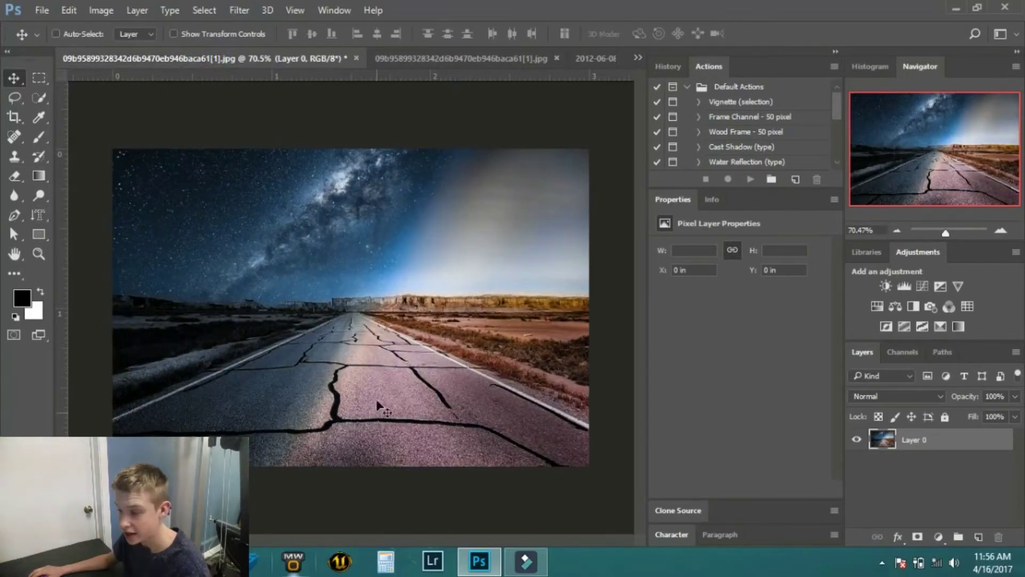
pyautogui.click(459, 61)
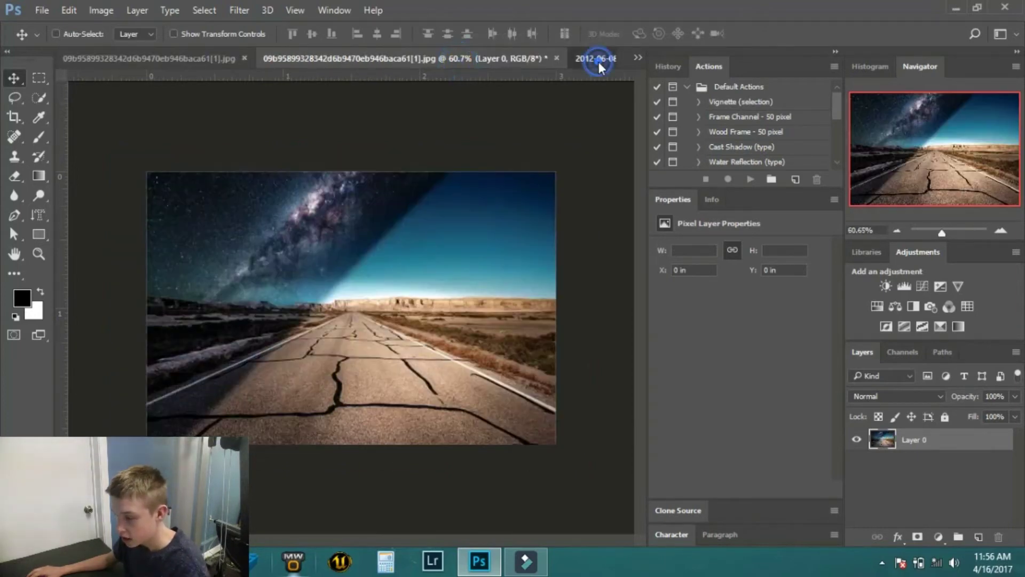
# Close the Milky Way source document 2012-06-08_0000066-as-Smart-Object-1[1].jpg without saving its changes
pyautogui.click(598, 62)
pyautogui.click(603, 58)
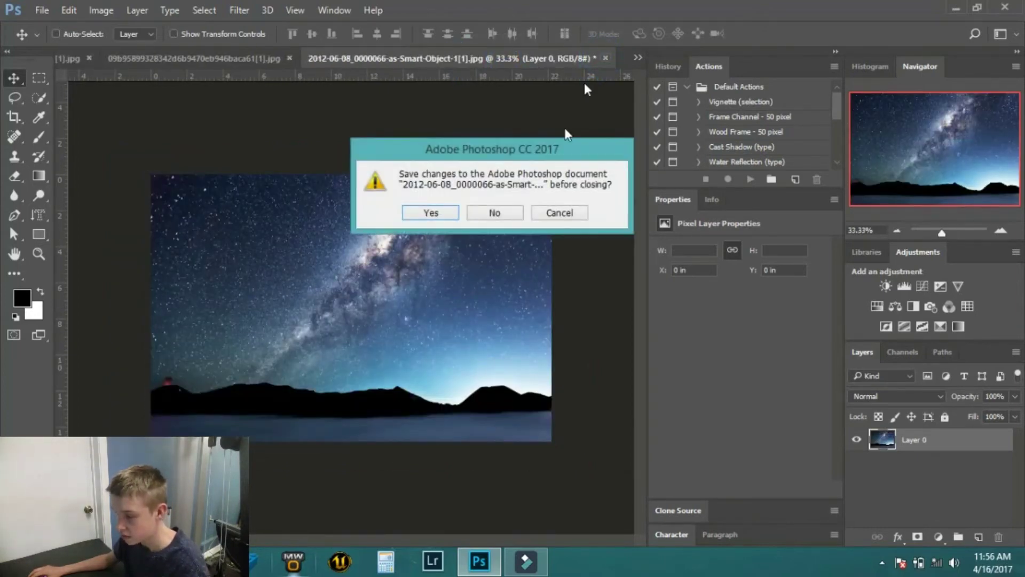
pyautogui.click(508, 210)
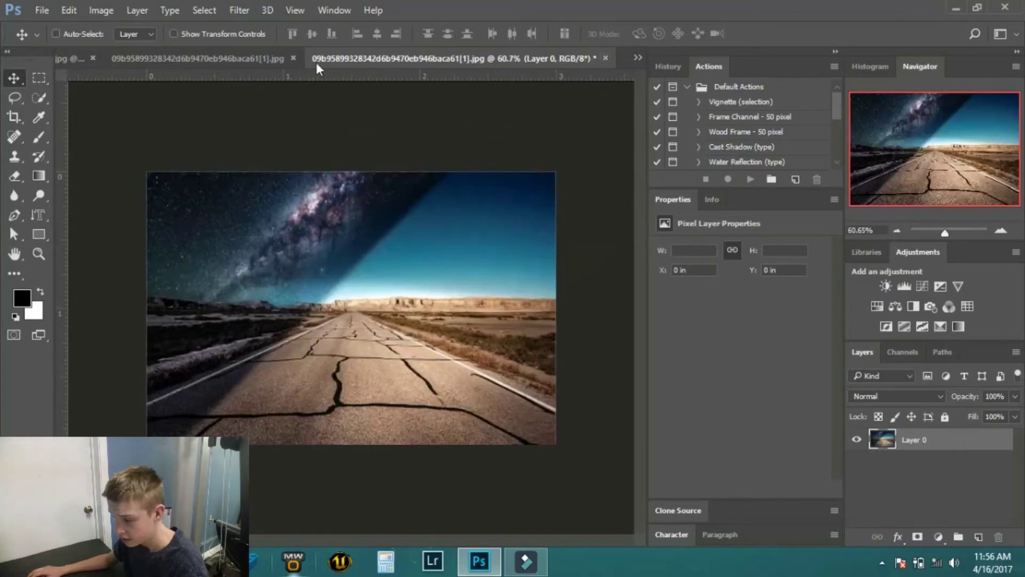